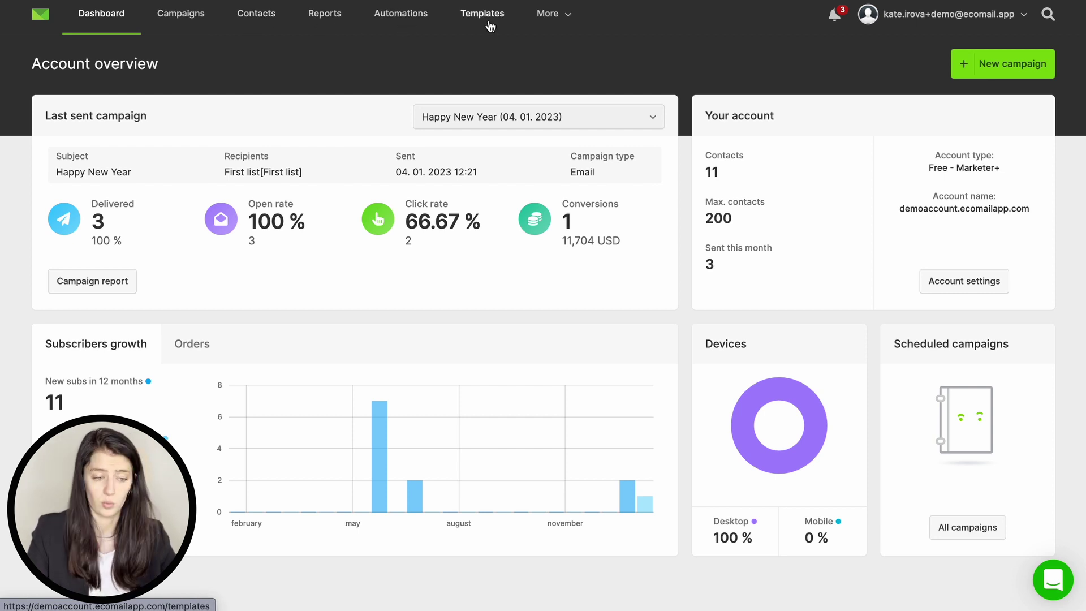
# Step: Point out the account menu, support chat and account name, and switch the dashboard chart to orders
pyautogui.click(928, 22)
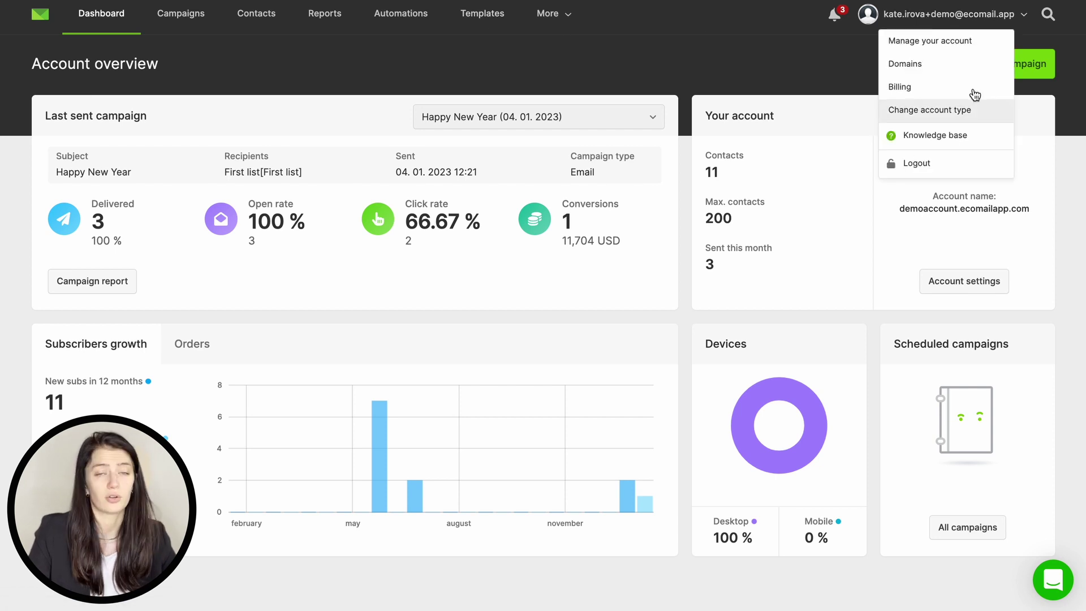
pyautogui.click(860, 38)
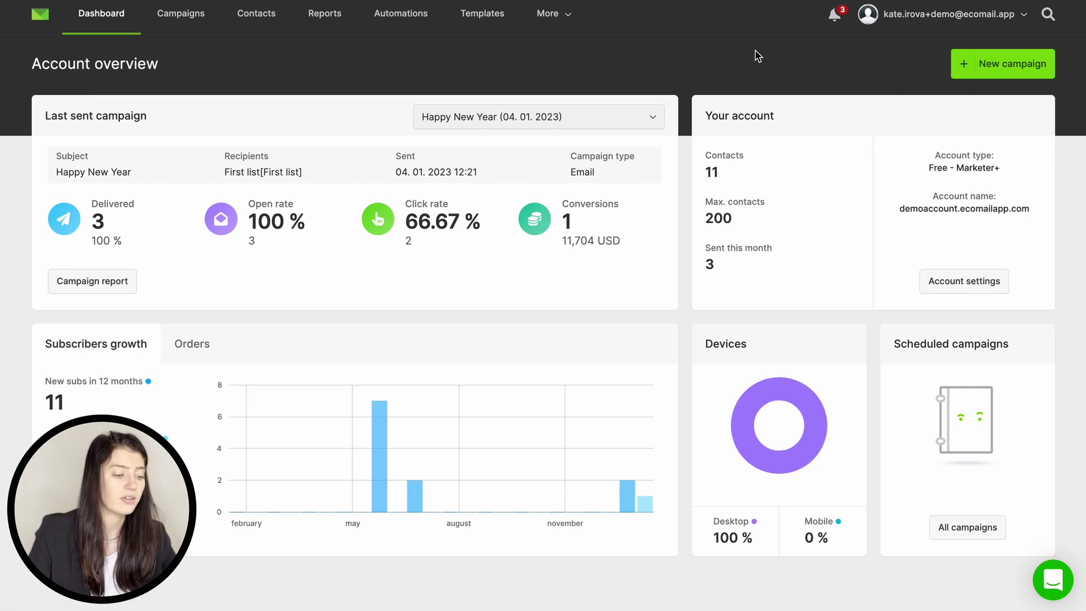
pyautogui.click(887, 22)
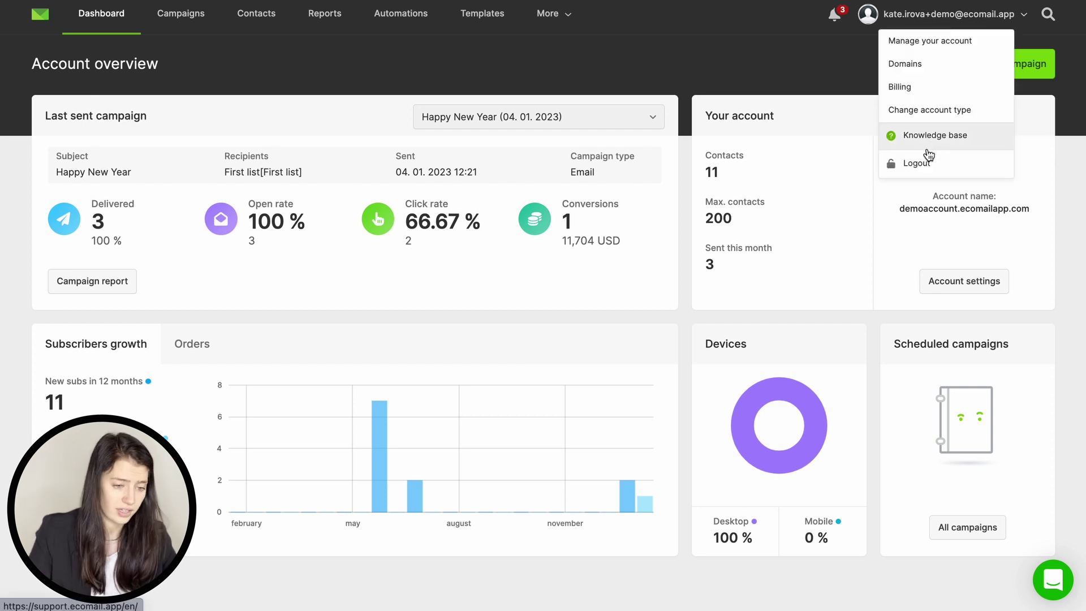
pyautogui.click(1058, 590)
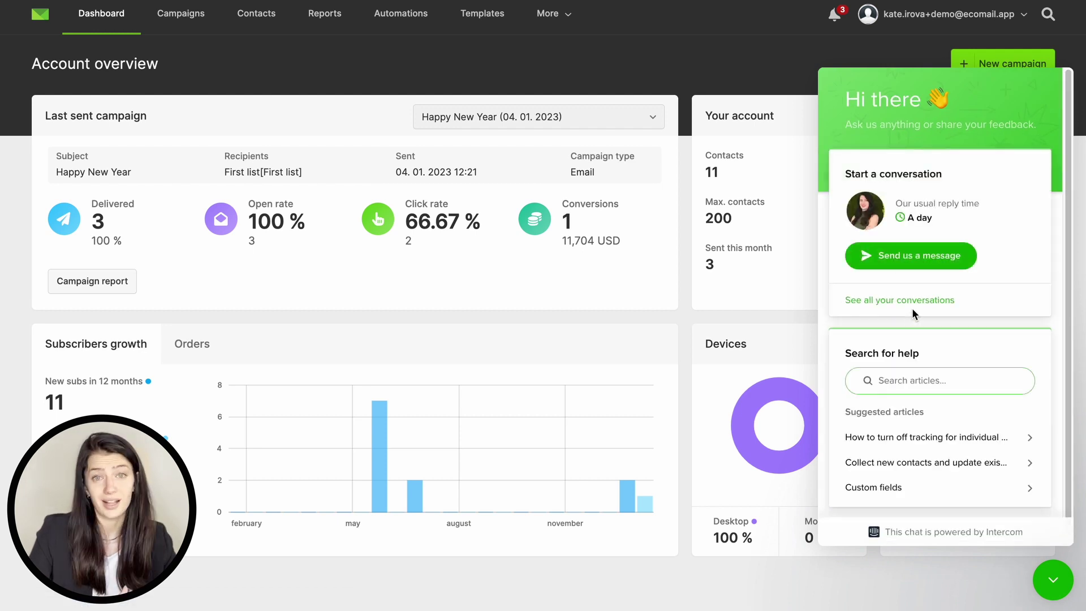
pyautogui.click(1047, 580)
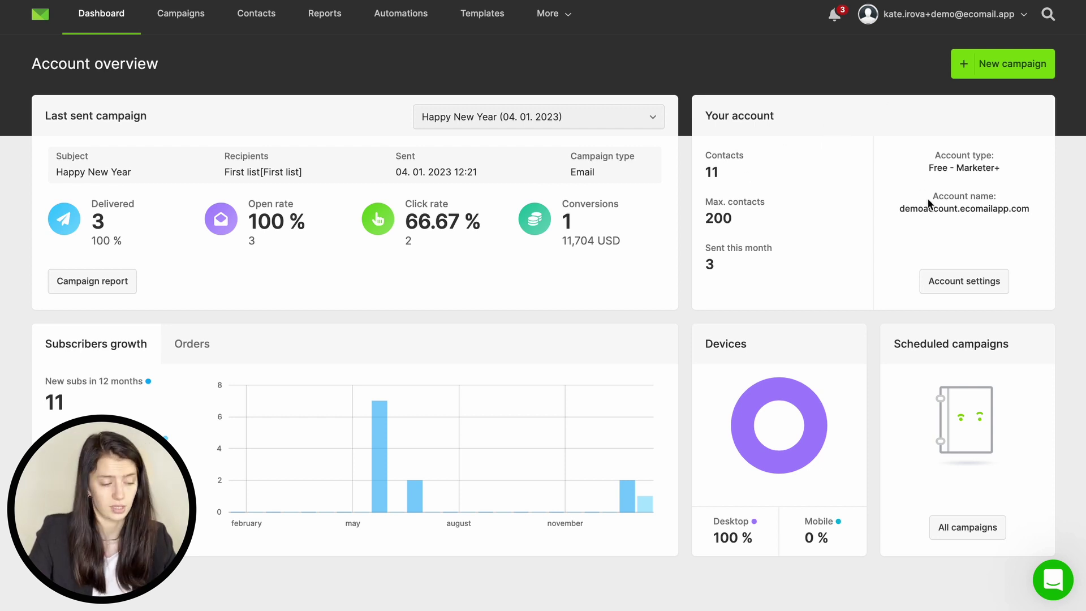
pyautogui.moveTo(899, 209); pyautogui.dragTo(957, 209)
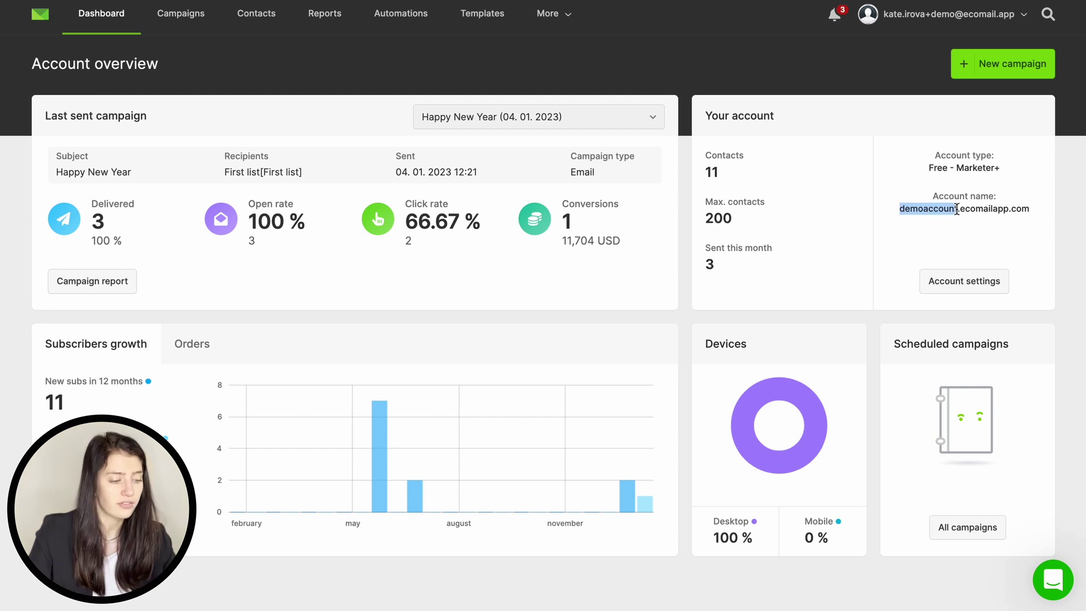
pyautogui.click(915, 186)
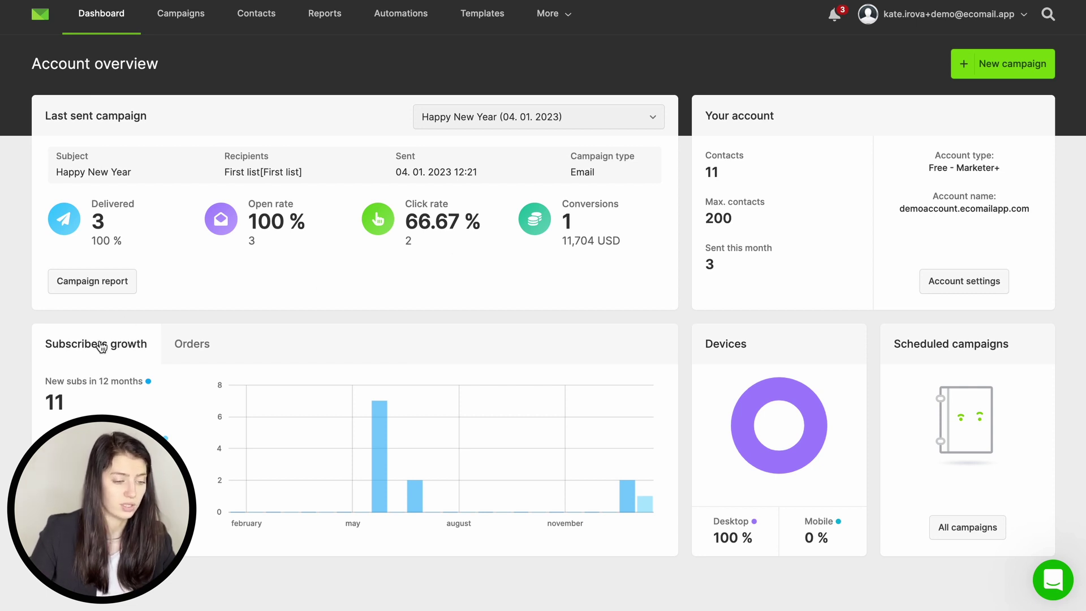
pyautogui.click(194, 348)
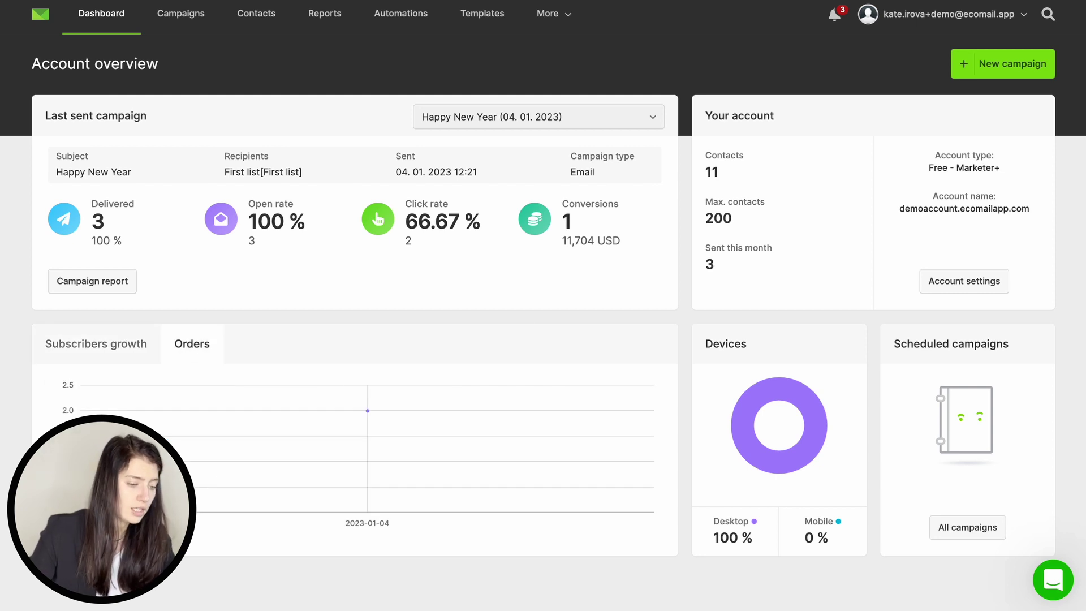
# Step: Open account management to review plan upgrade options and the users with account access
pyautogui.moveTo(733, 433)
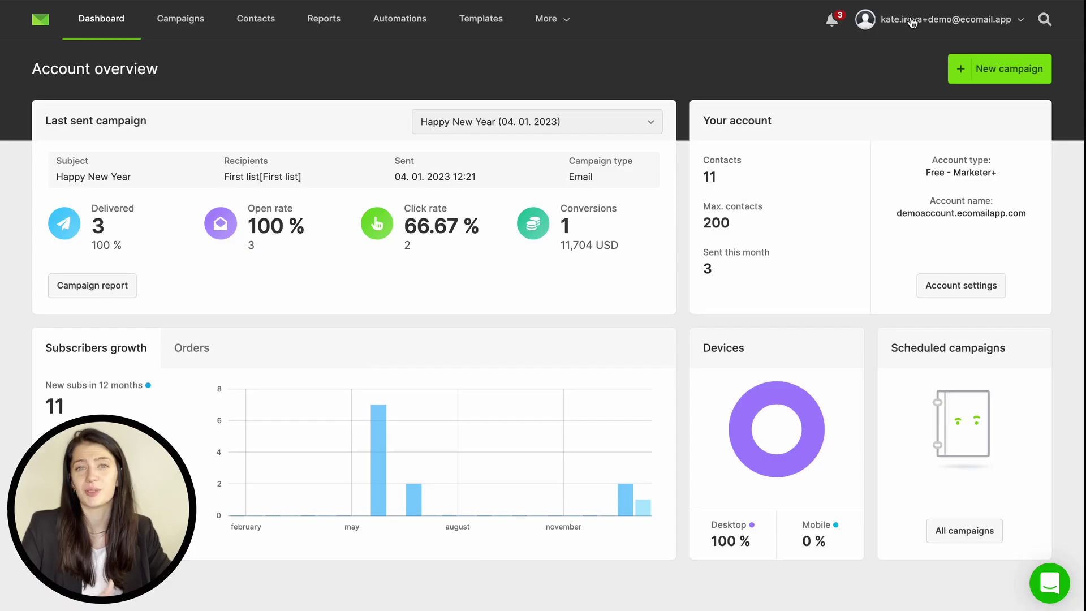
pyautogui.click(910, 21)
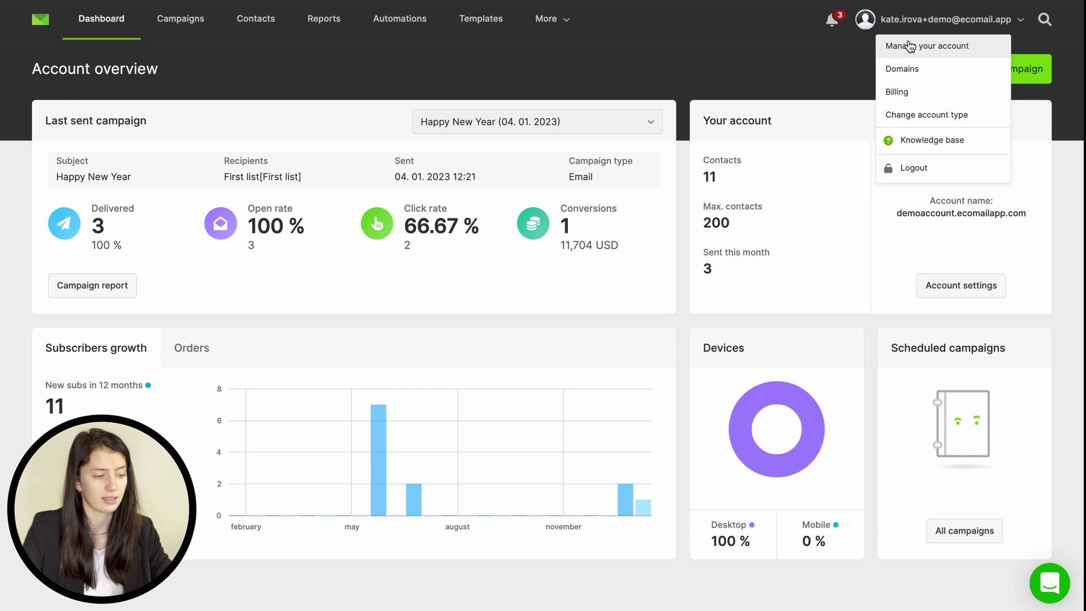
pyautogui.click(907, 45)
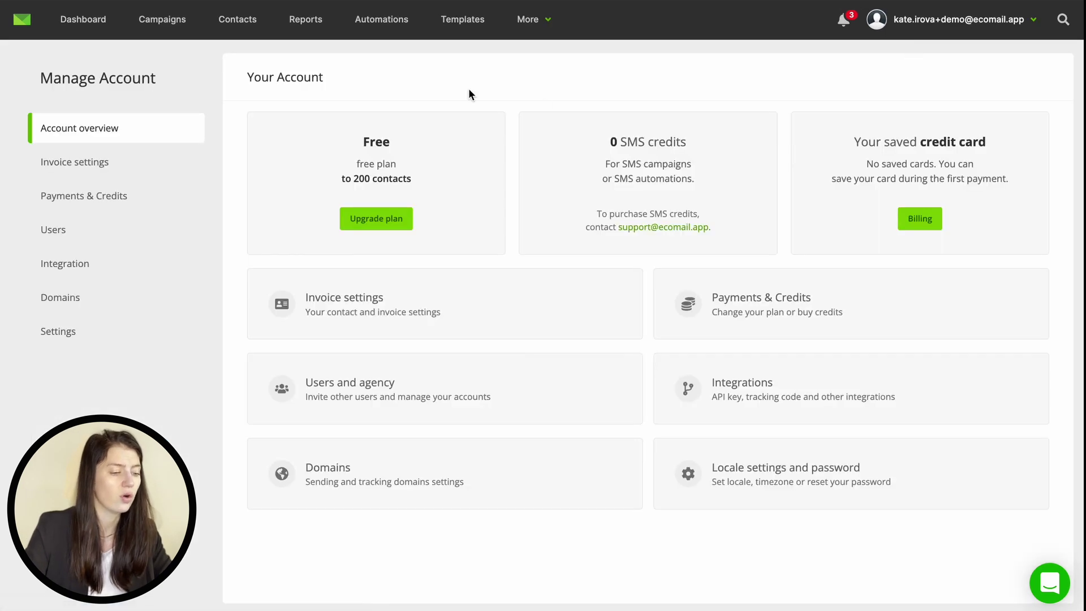
pyautogui.click(374, 225)
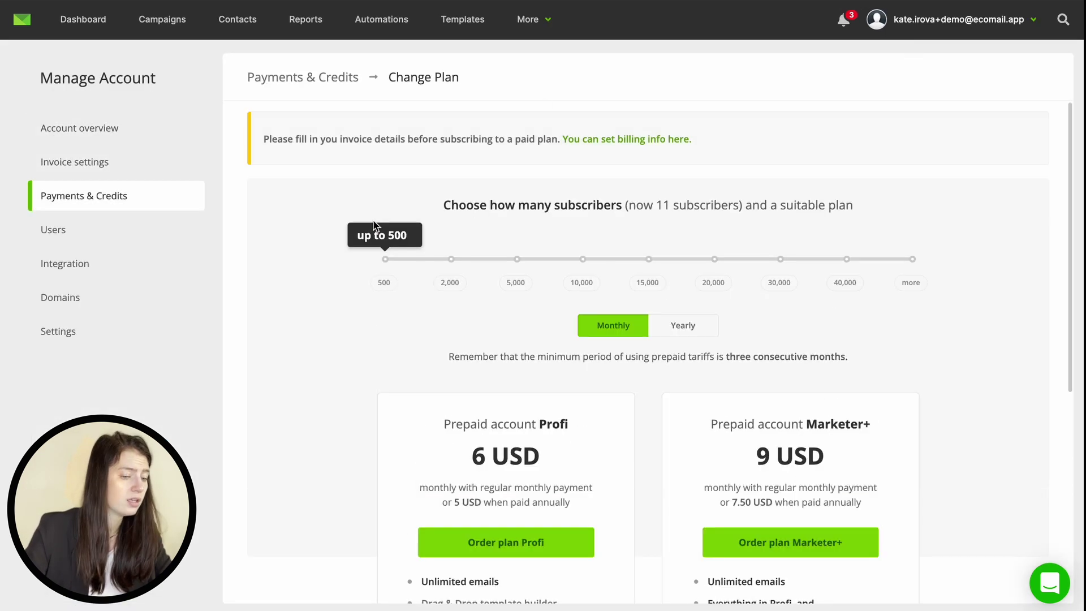
pyautogui.scroll(-3, 374, 225)
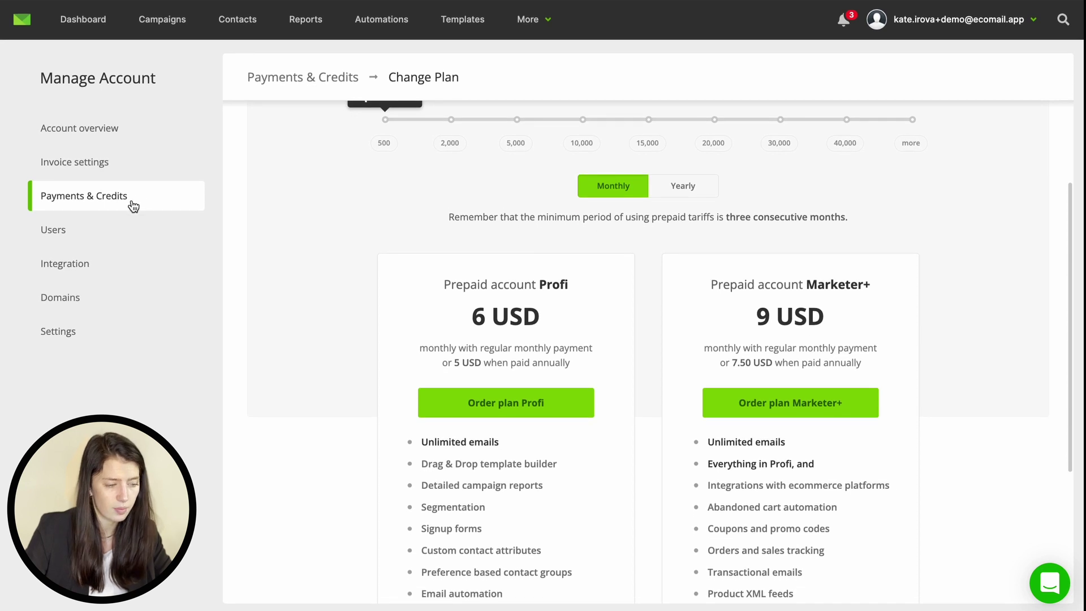
pyautogui.click(117, 235)
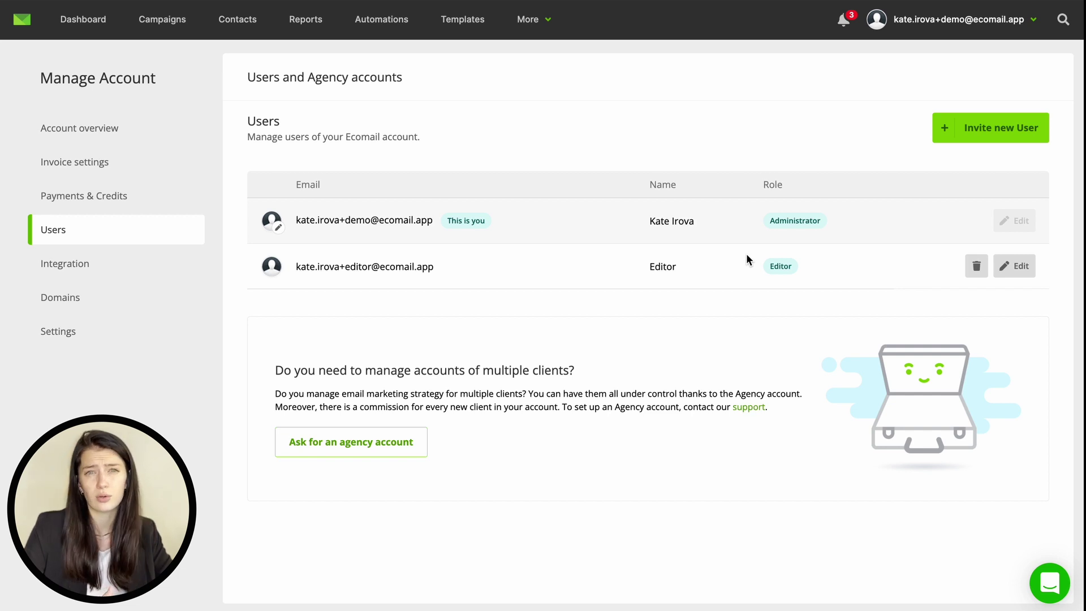
# Step: Browse the available third-party integrations
pyautogui.click(121, 268)
pyautogui.scroll(-6, 382, 297)
pyautogui.scroll(-8, 382, 296)
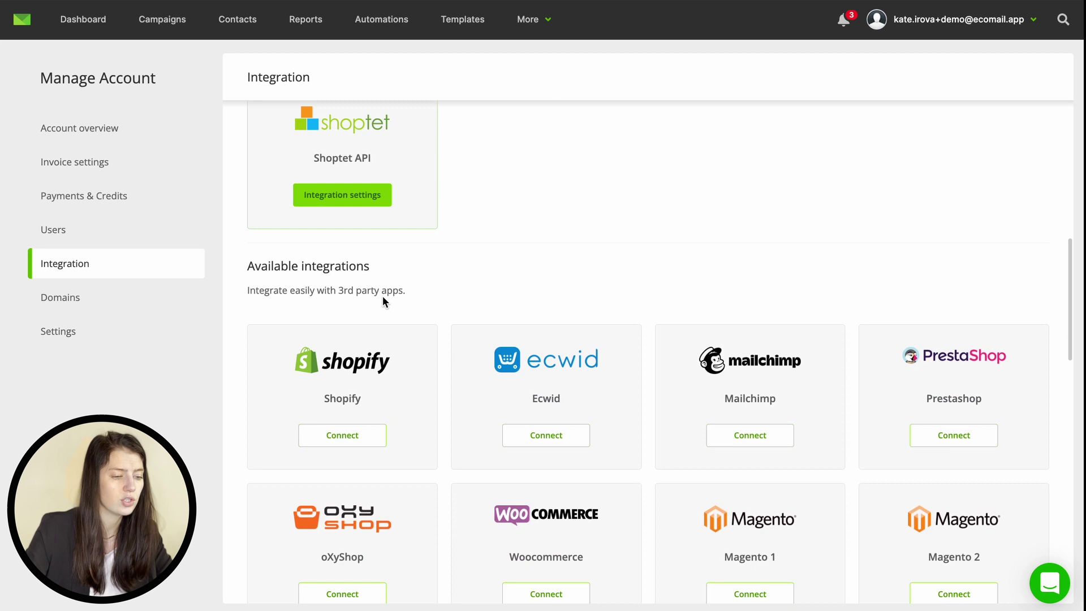
pyautogui.scroll(-3, 382, 297)
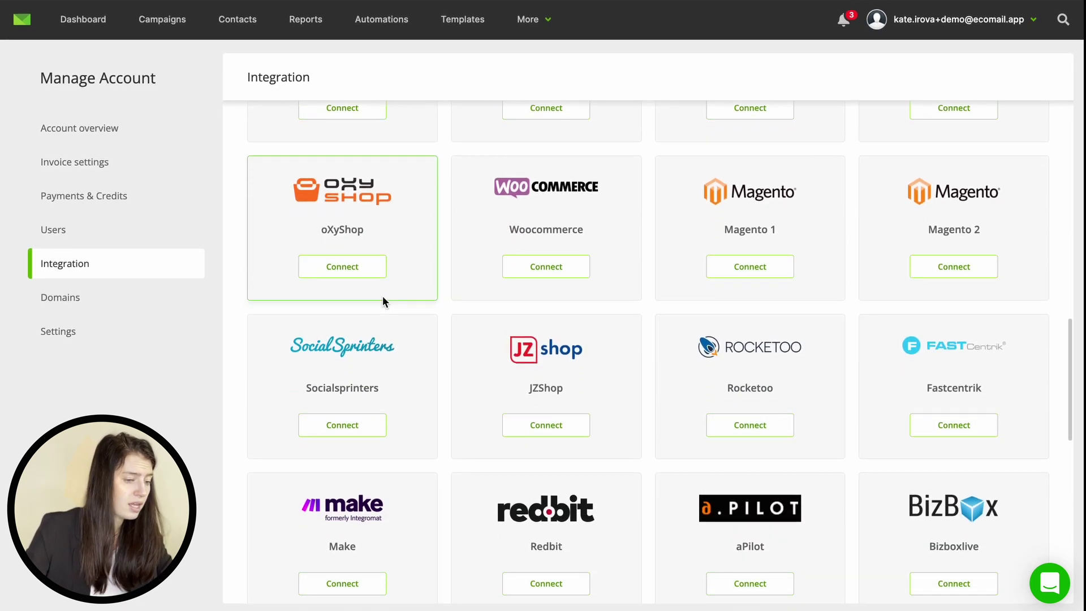
pyautogui.scroll(3, 382, 301)
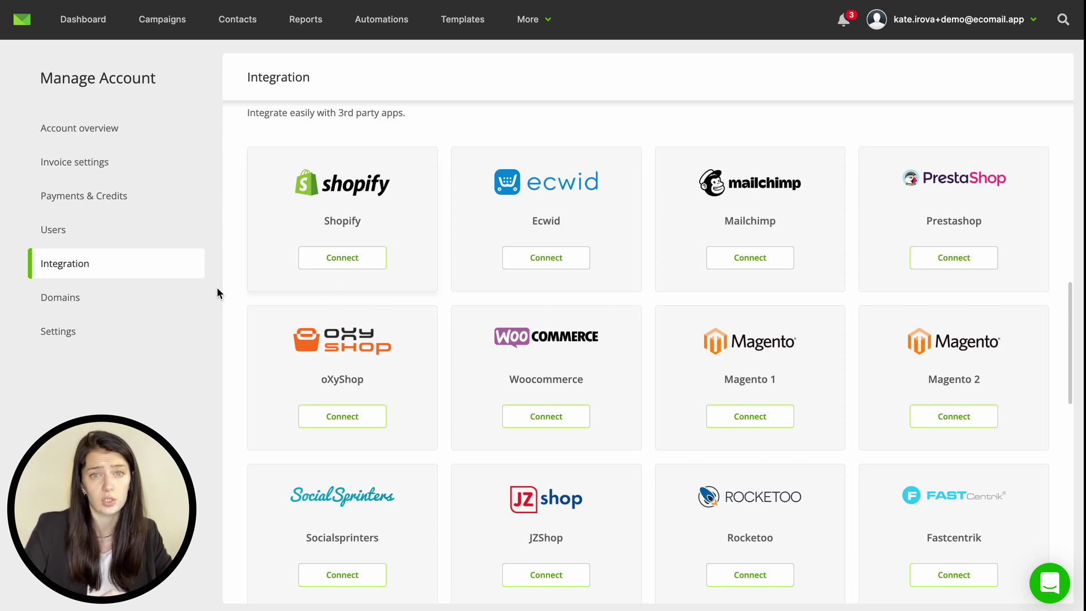
# Step: Review the sending and tracking domains, then the locale and password settings
pyautogui.click(140, 299)
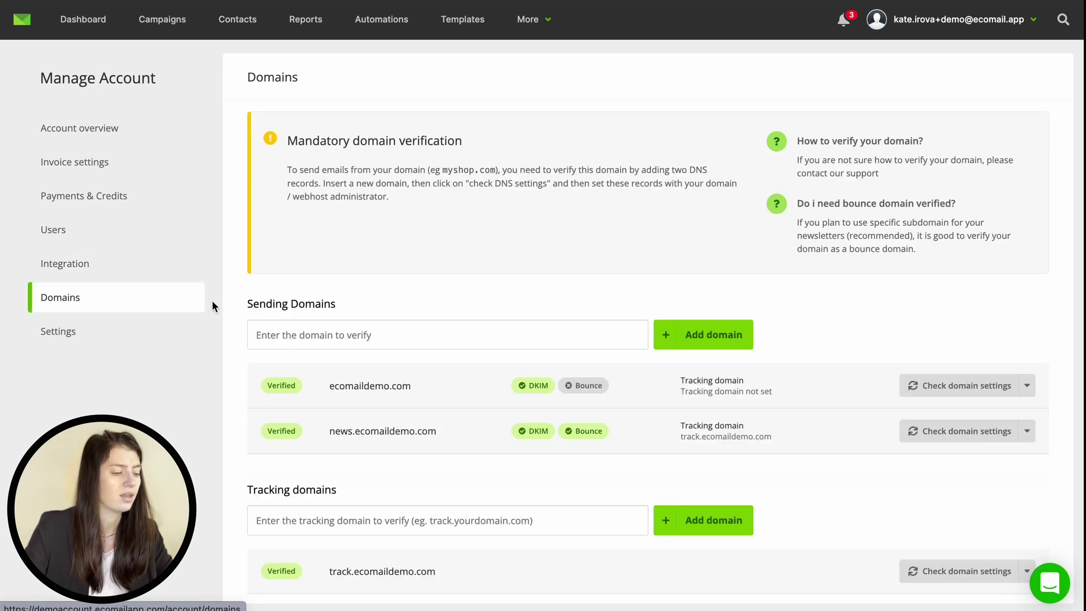
pyautogui.scroll(-2, 246, 331)
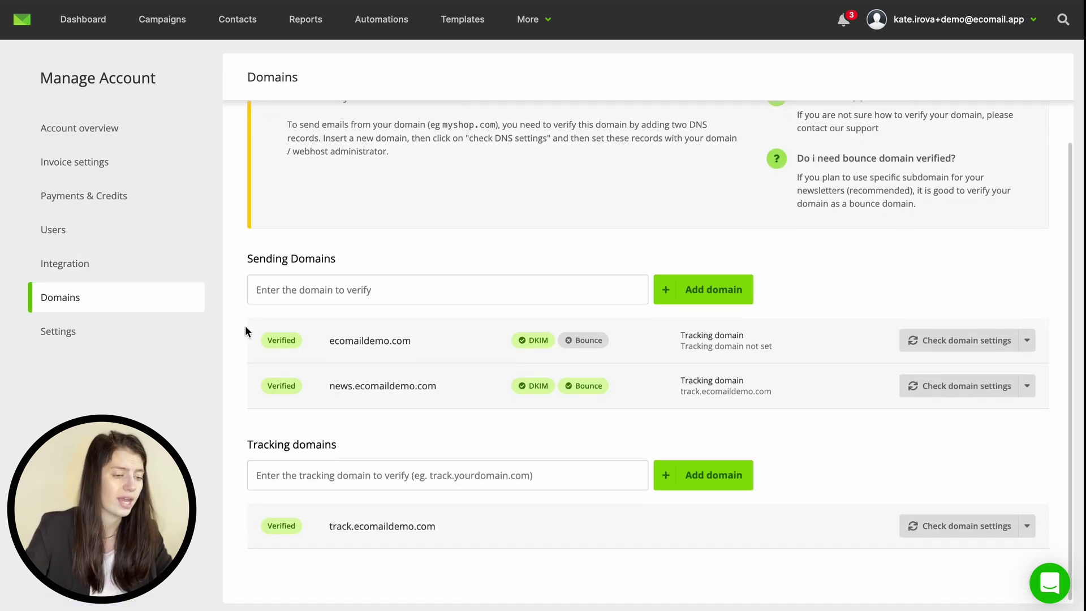
pyautogui.scroll(2, 246, 330)
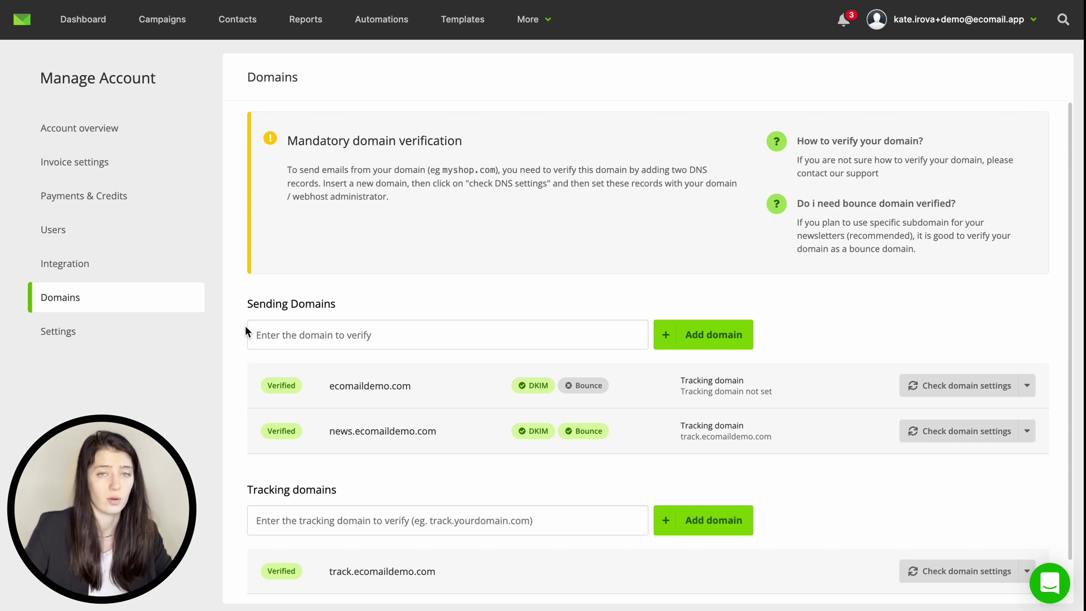
pyautogui.click(164, 333)
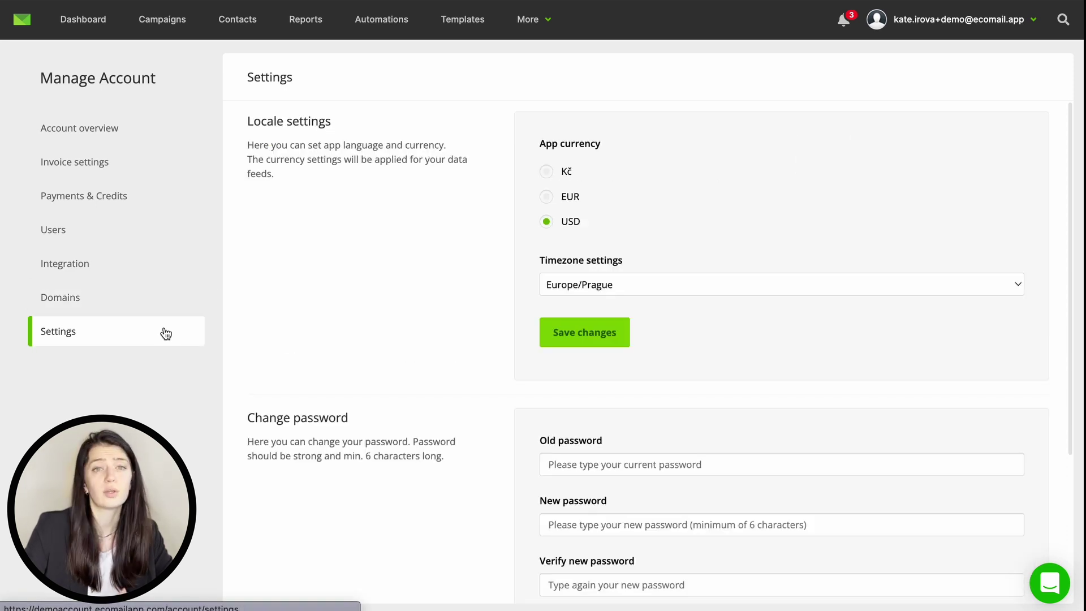
pyautogui.scroll(-4, 385, 223)
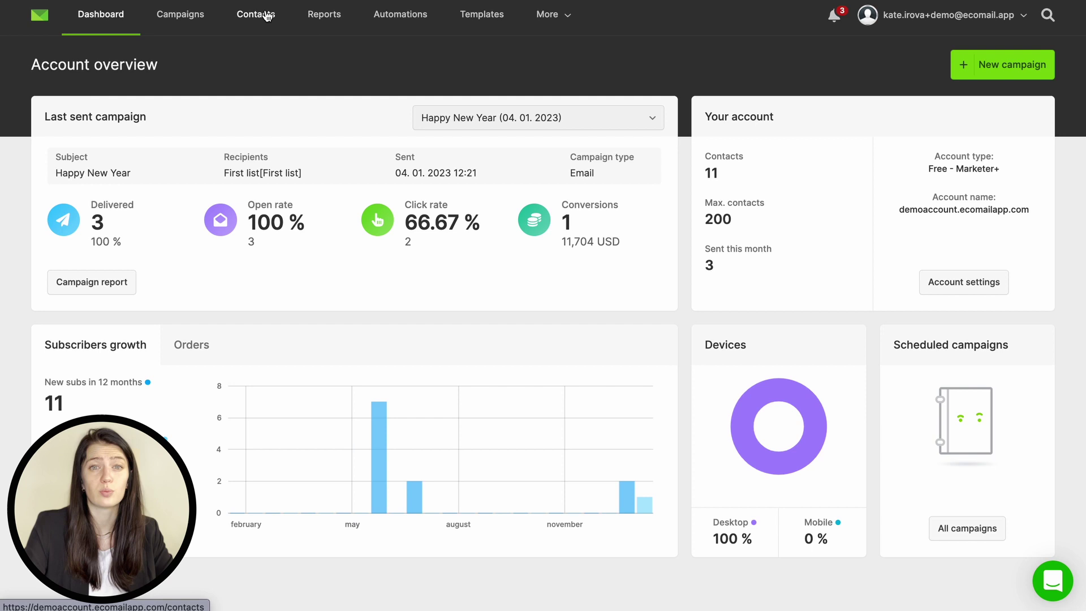
# Step: Go to Contacts, where First list shows 11 active contacts
pyautogui.click(262, 17)
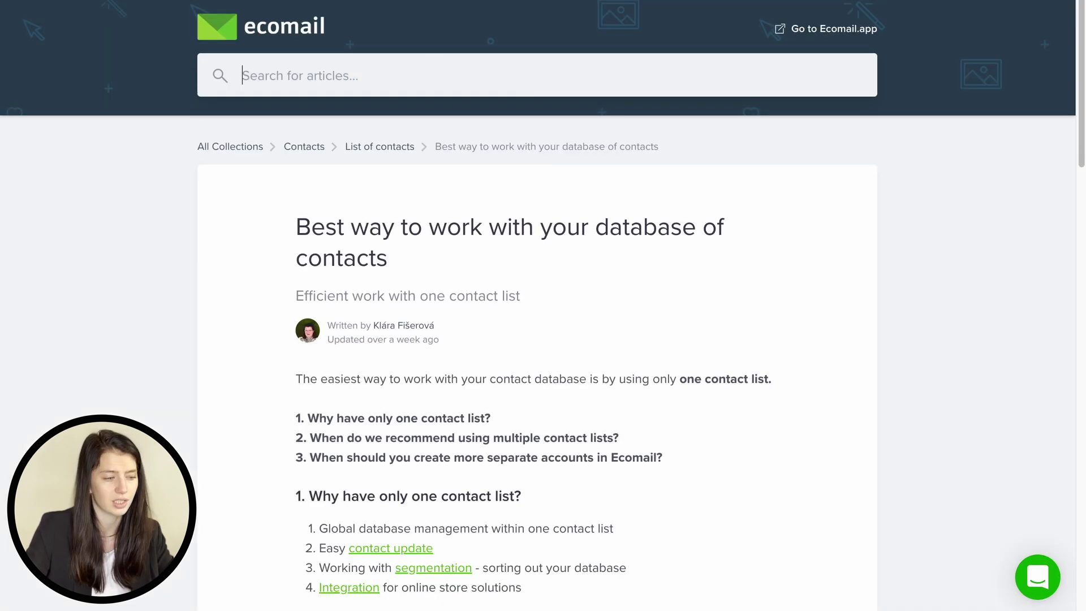
pyautogui.scroll(-3, 276, 235)
pyautogui.scroll(-15, 274, 232)
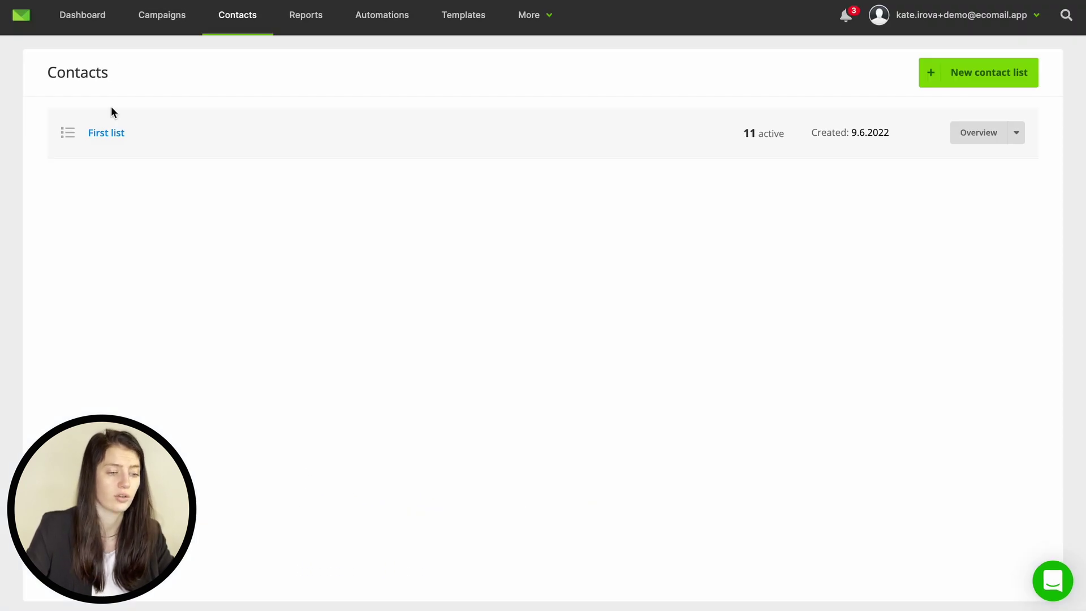
# Step: Open the First list contact table and check the status filter, keeping Active contacts
pyautogui.click(107, 131)
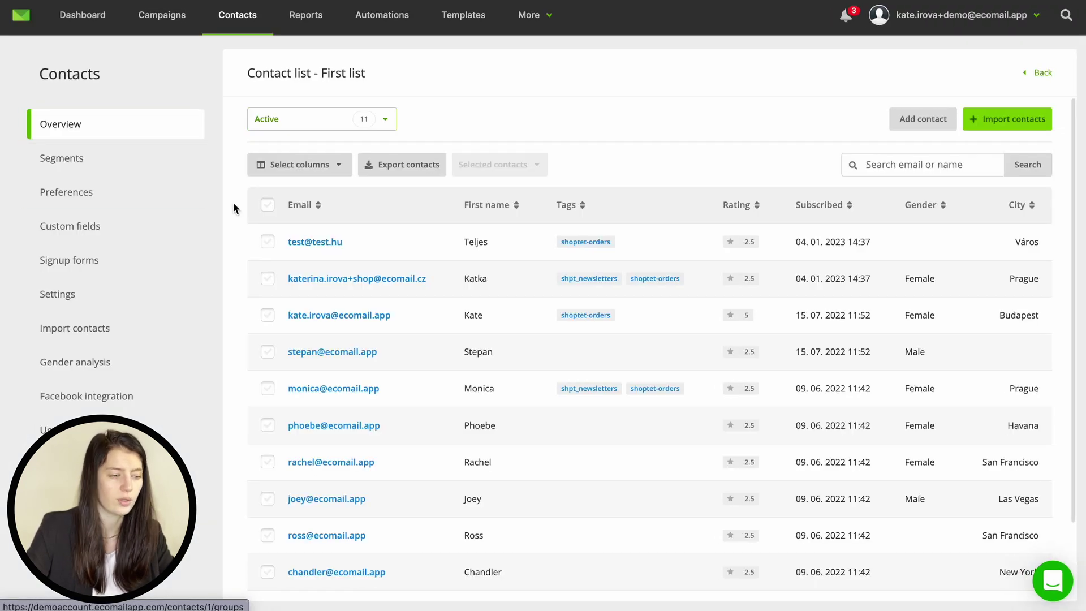
pyautogui.click(356, 125)
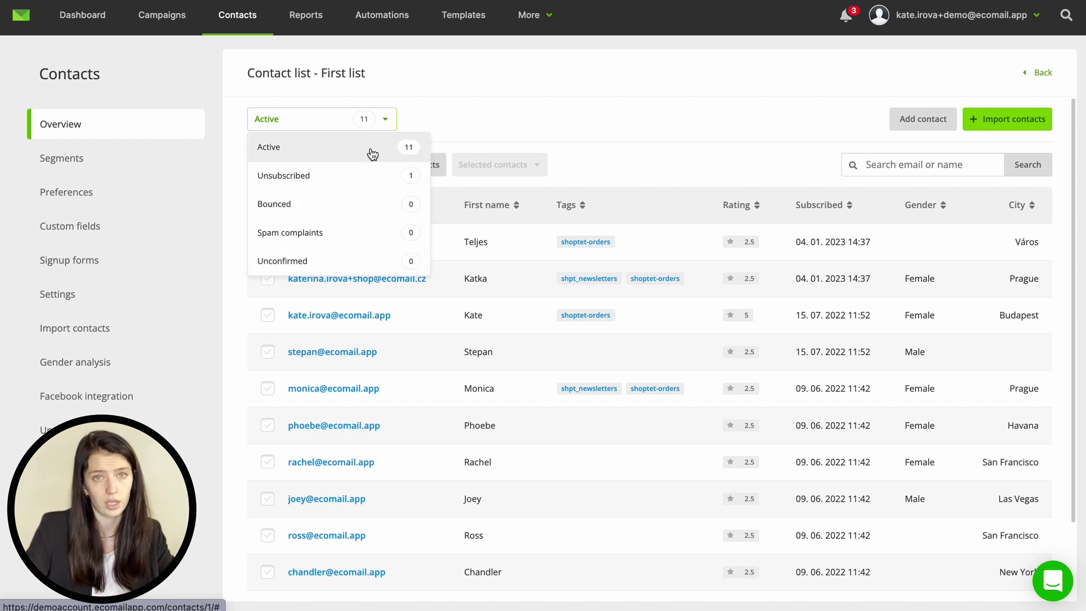
pyautogui.click(420, 119)
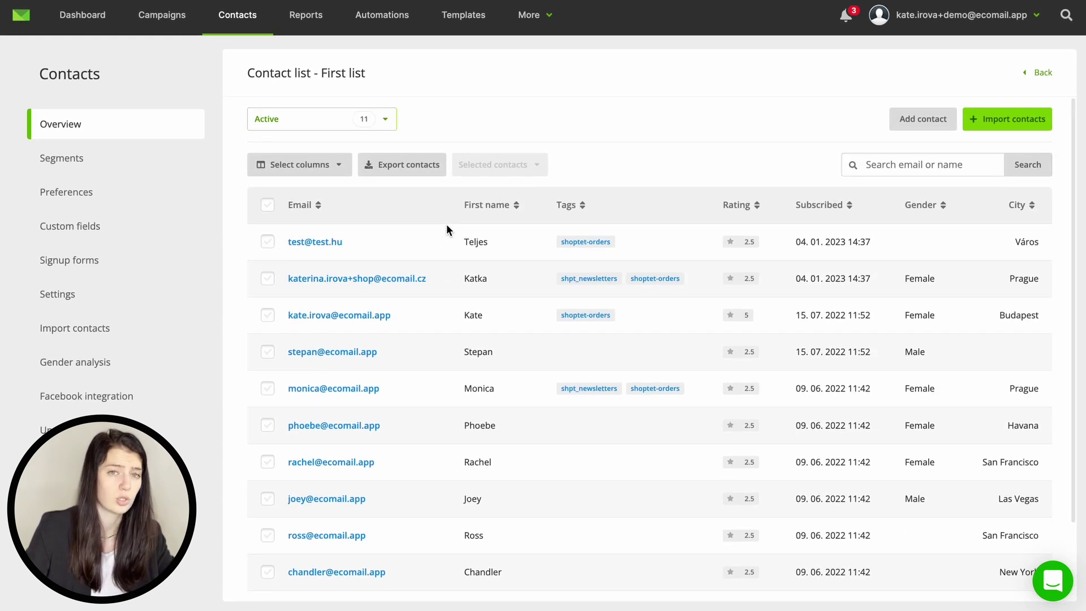
# Step: Hide the Gender and City columns and save the column selection
pyautogui.click(338, 166)
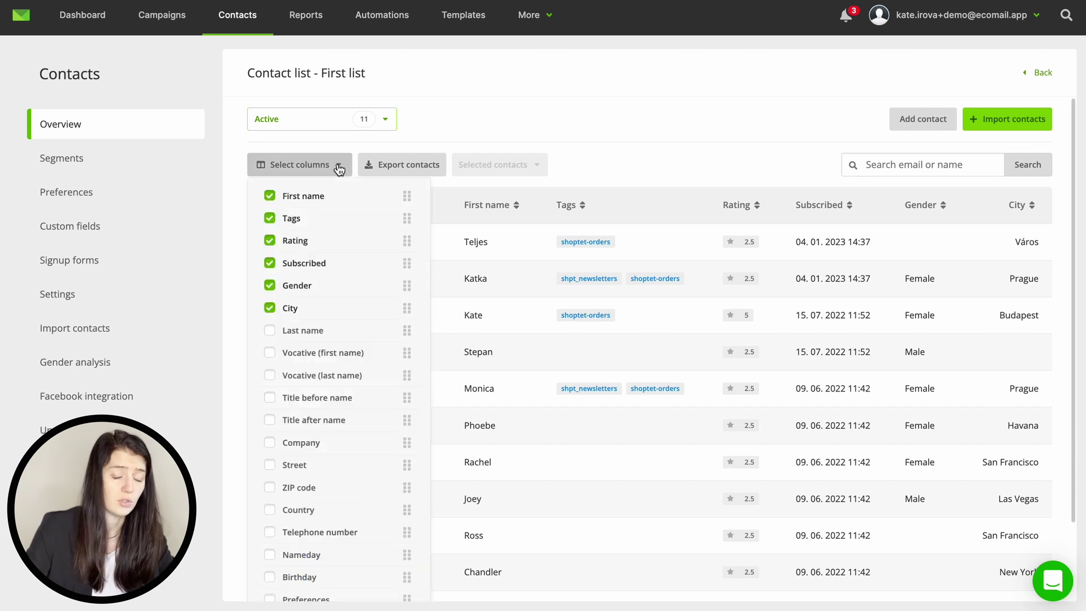
pyautogui.click(269, 308)
pyautogui.click(269, 285)
pyautogui.scroll(-1, 268, 294)
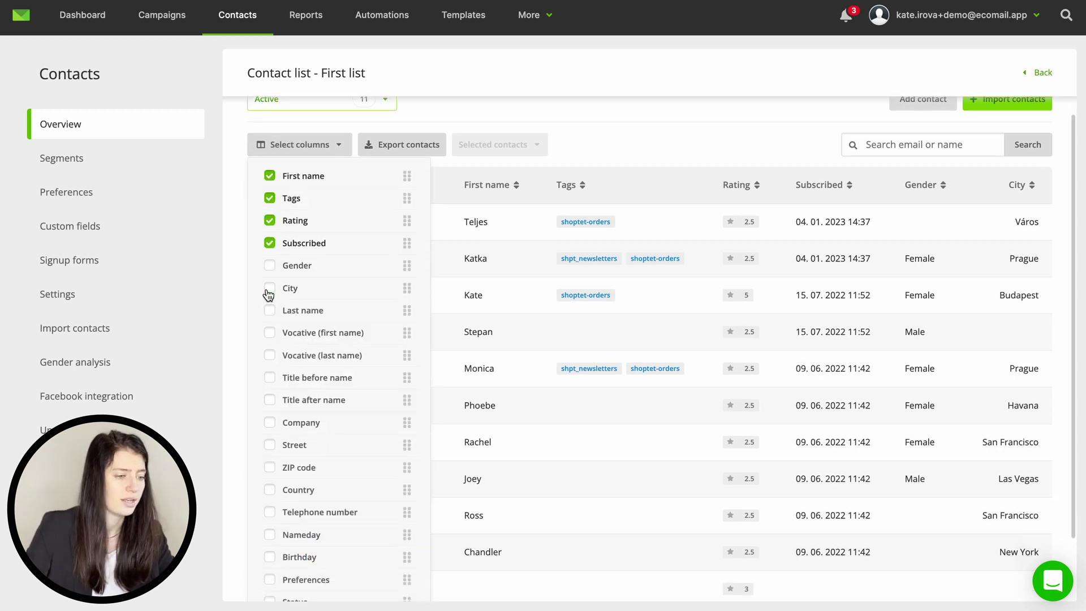
pyautogui.scroll(-2, 268, 294)
pyautogui.click(396, 561)
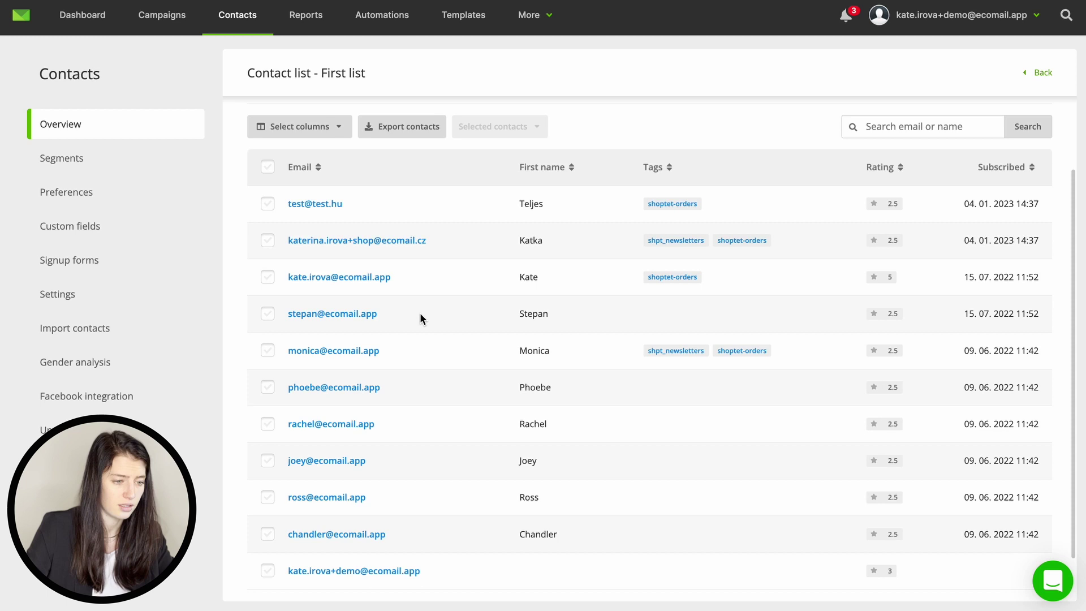
pyautogui.click(339, 277)
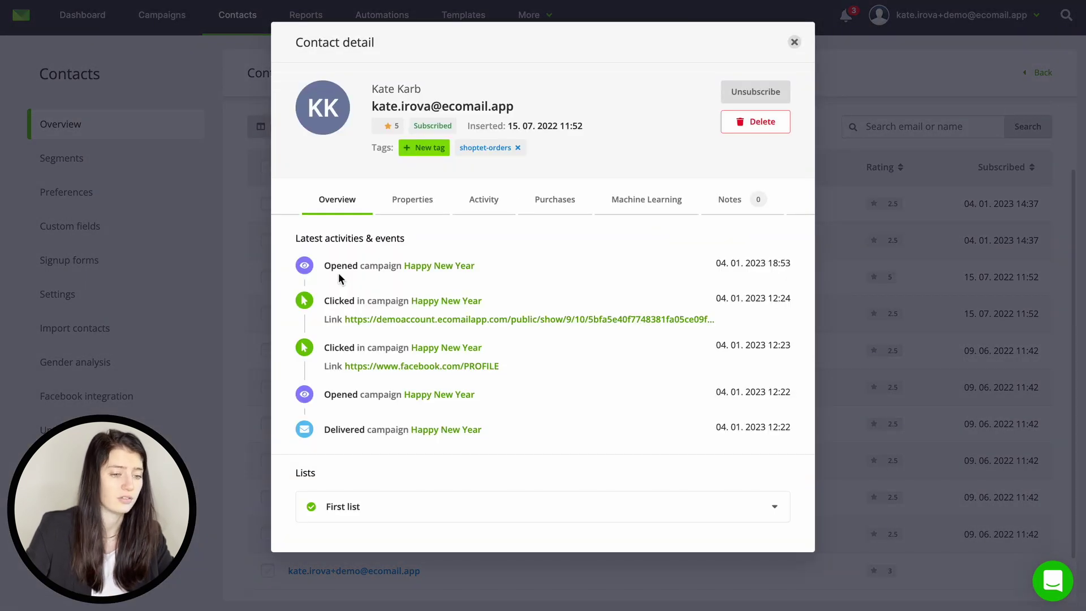
pyautogui.click(411, 210)
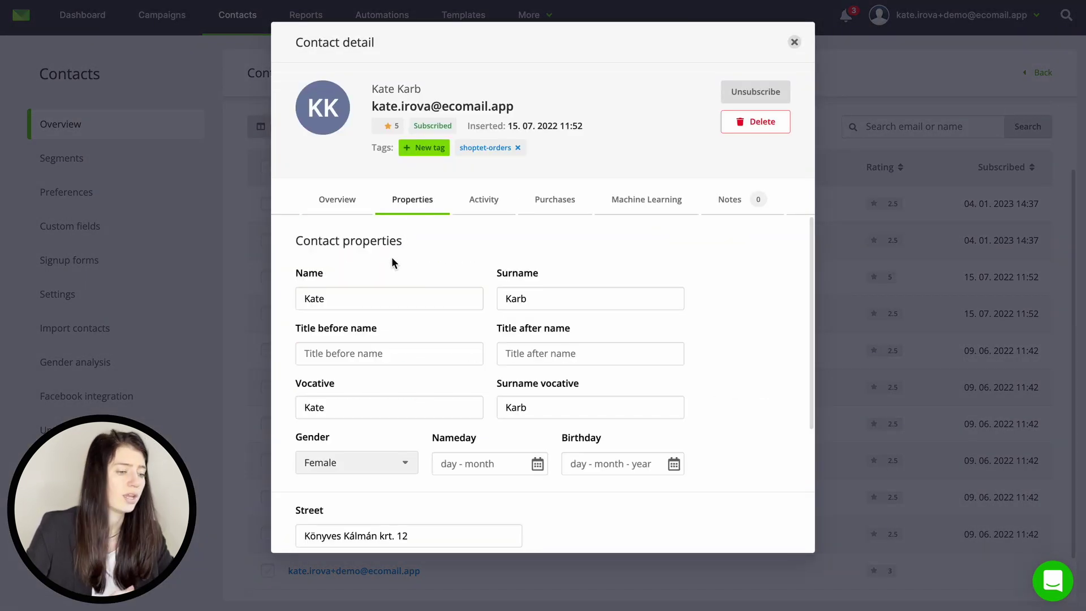
pyautogui.scroll(-3, 401, 302)
pyautogui.scroll(-2, 401, 303)
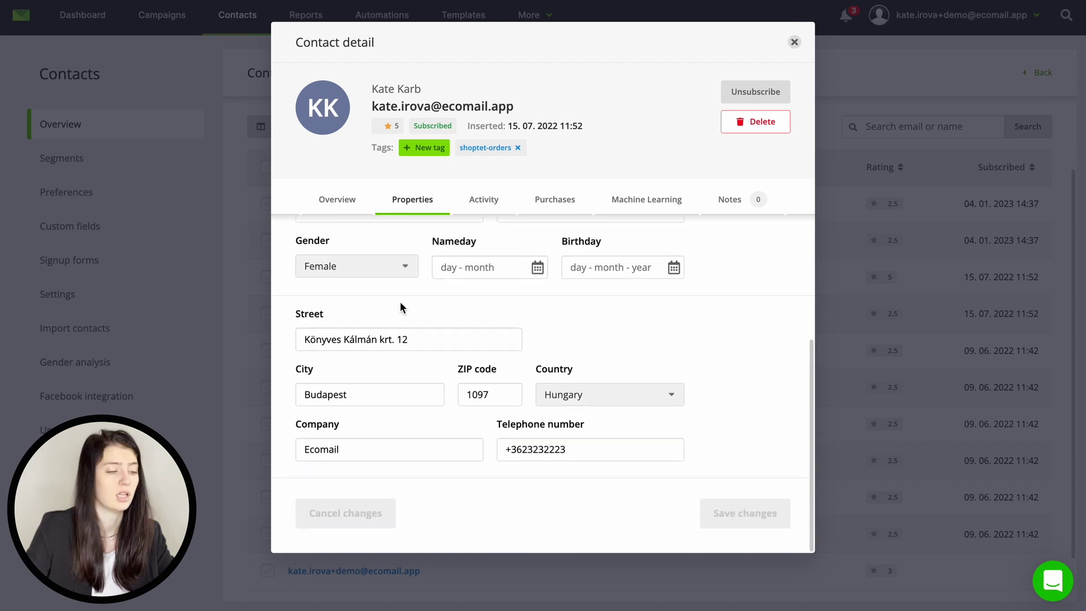
pyautogui.click(488, 205)
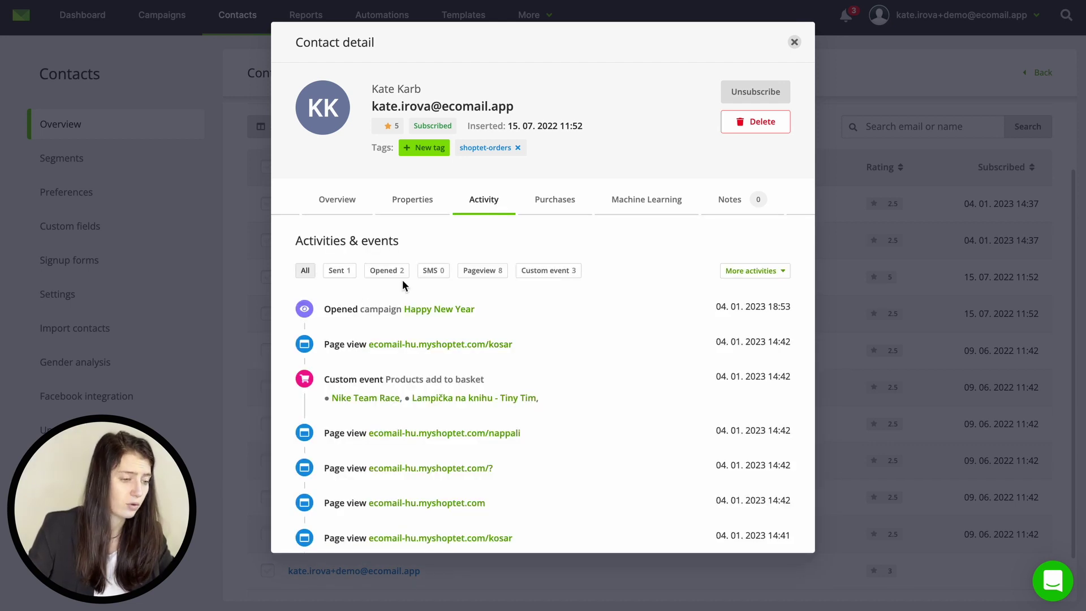
pyautogui.click(546, 271)
pyautogui.click(481, 275)
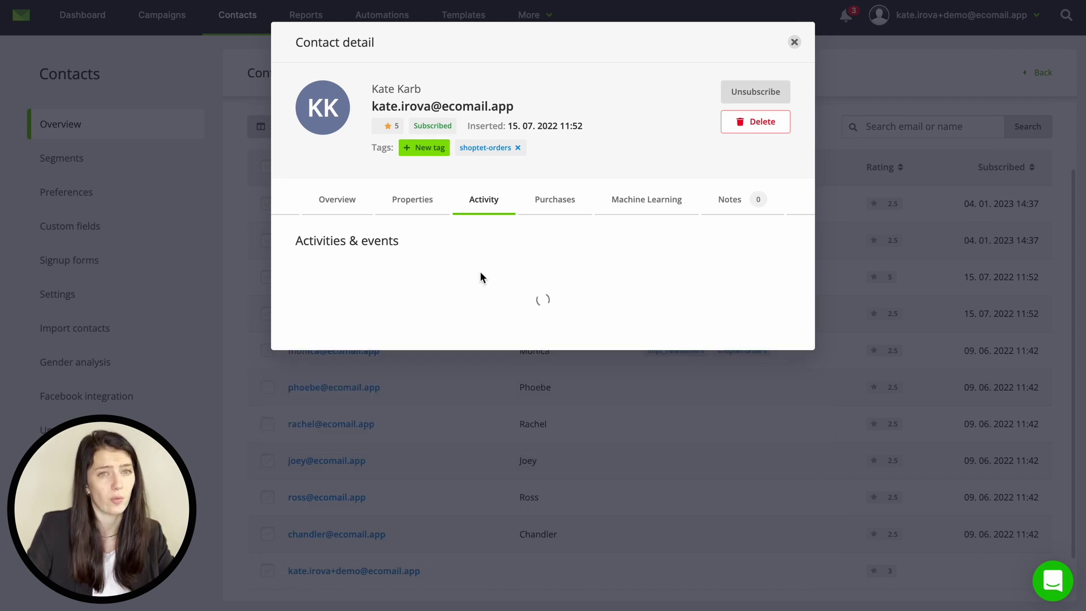
pyautogui.click(562, 197)
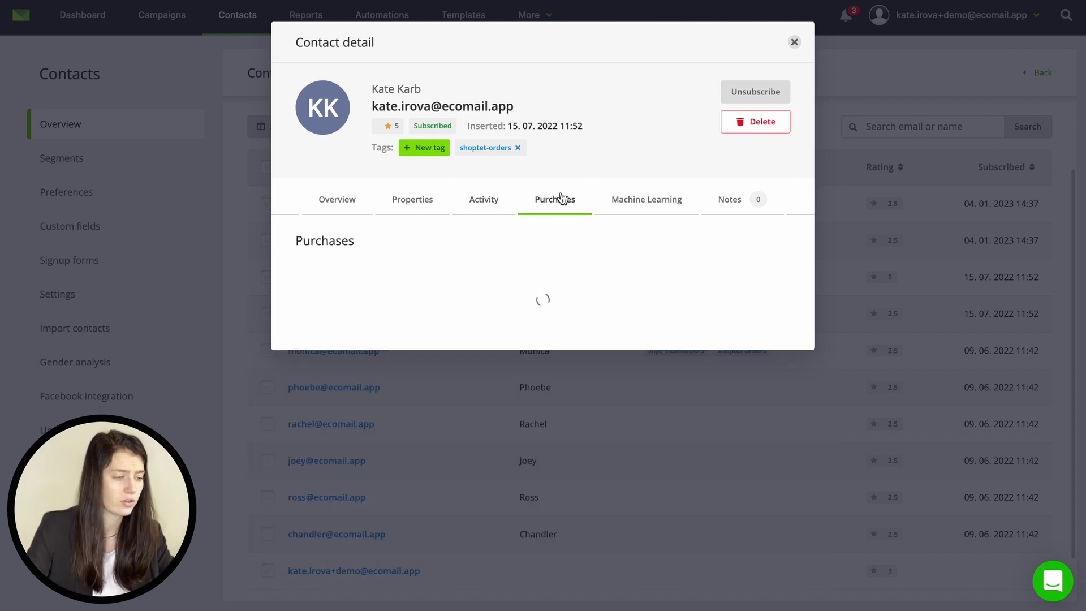
pyautogui.click(723, 202)
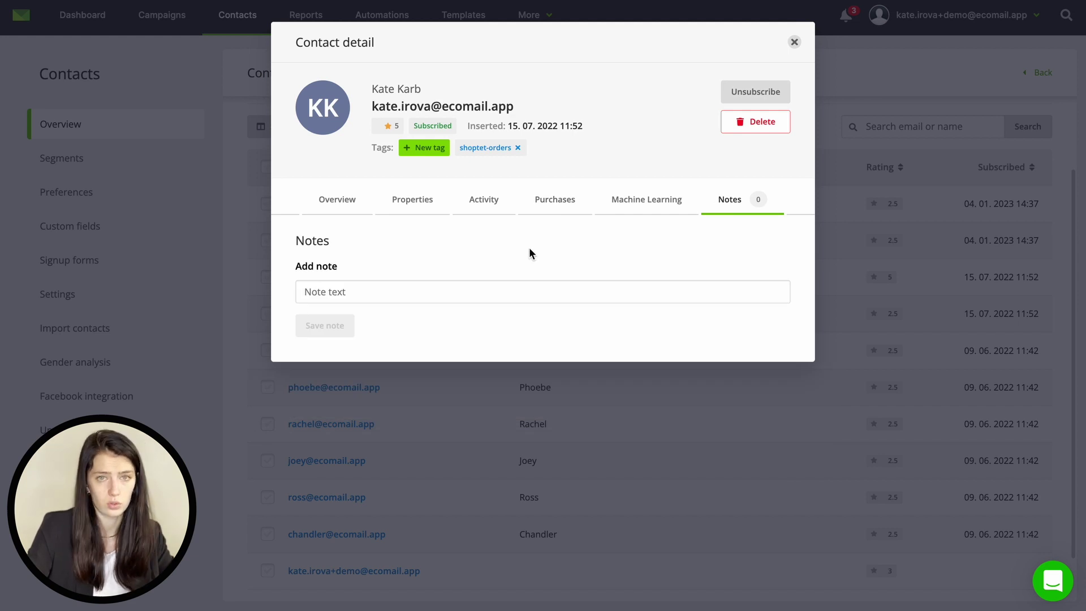
pyautogui.click(247, 176)
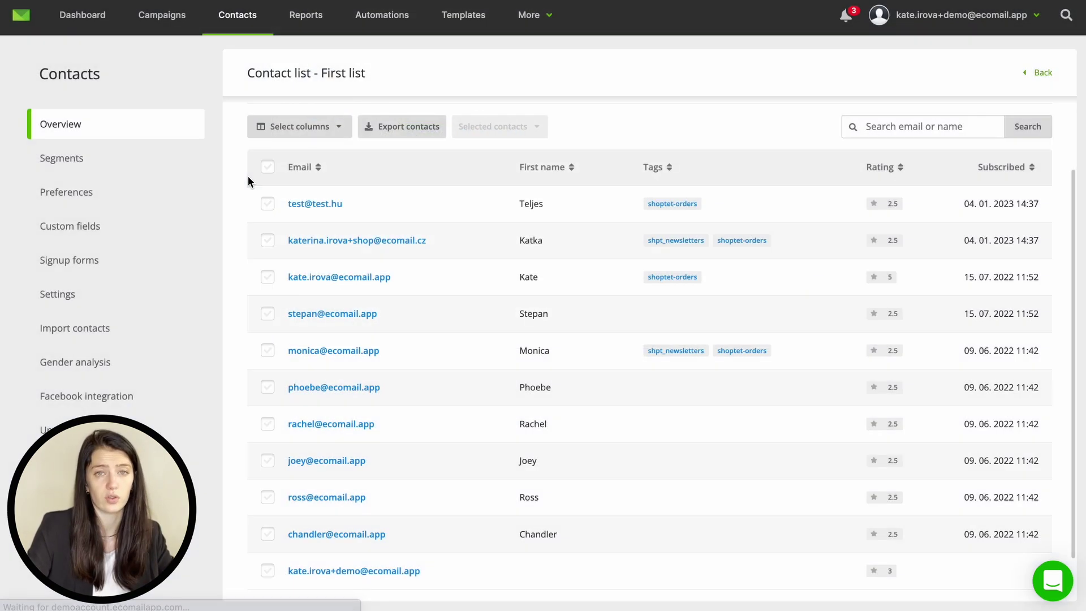
pyautogui.scroll(1, 467, 210)
pyautogui.scroll(2, 467, 216)
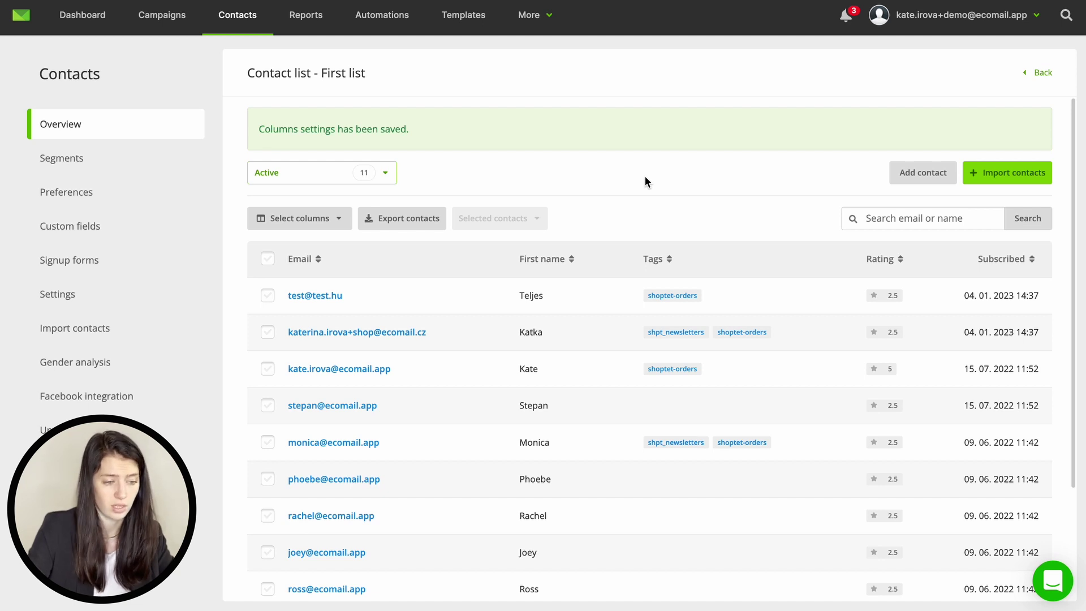
# Step: Paste one contact's details into the Copy & Paste import for First list
pyautogui.click(991, 173)
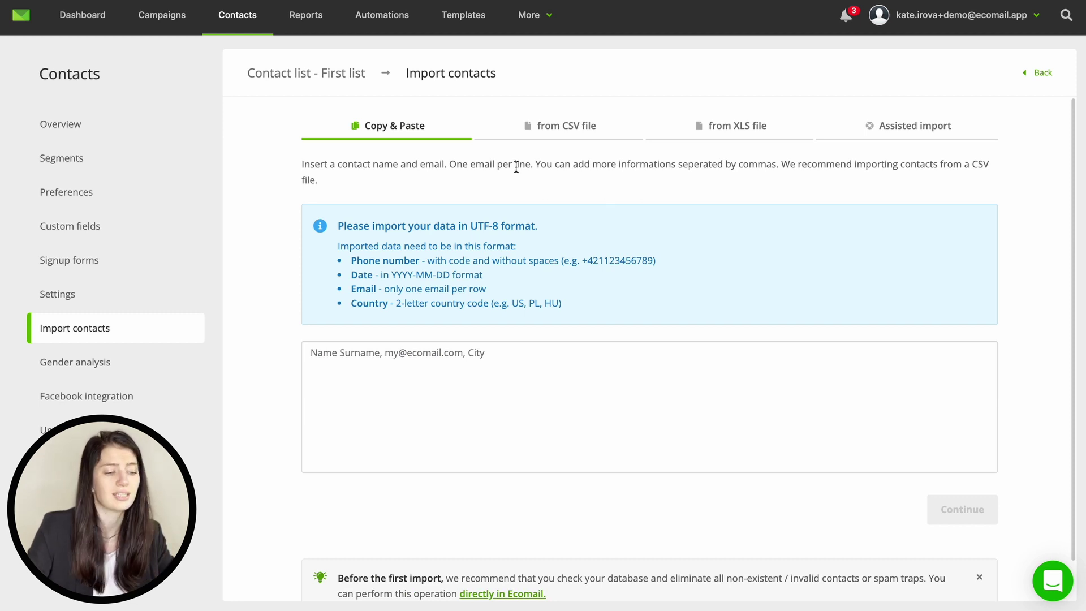
pyautogui.click(560, 129)
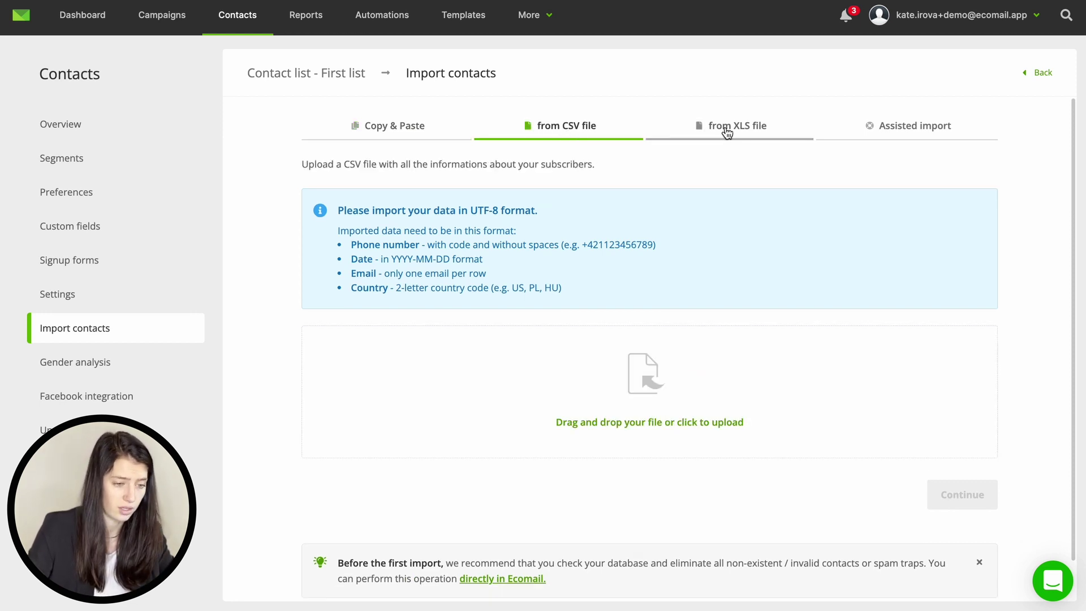
pyautogui.click(719, 128)
pyautogui.click(416, 127)
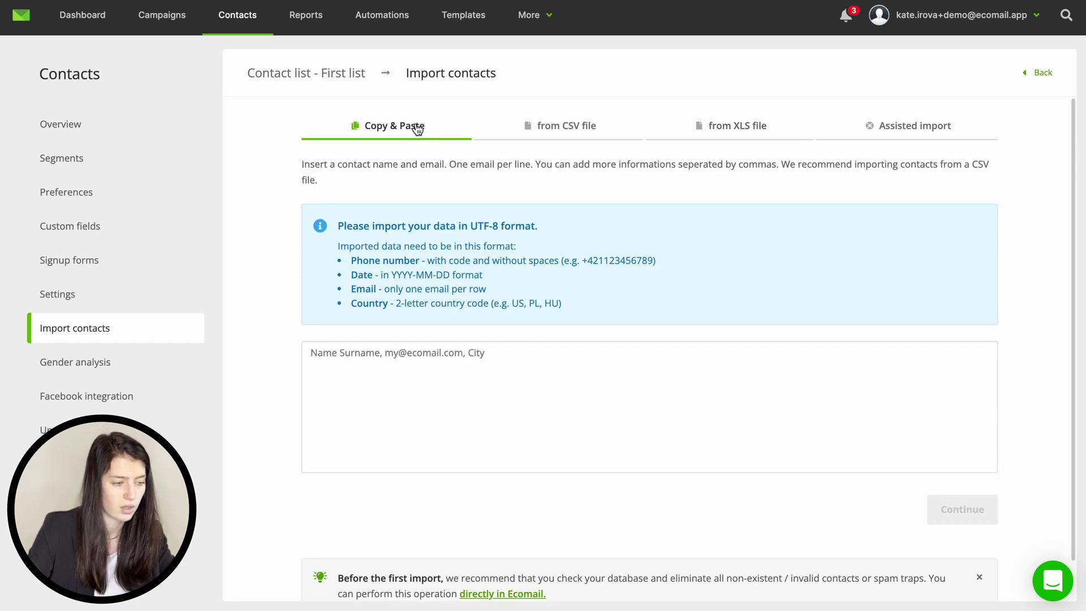
pyautogui.click(402, 360)
pyautogui.hotkey('ctrl', 'v')
pyautogui.click(967, 514)
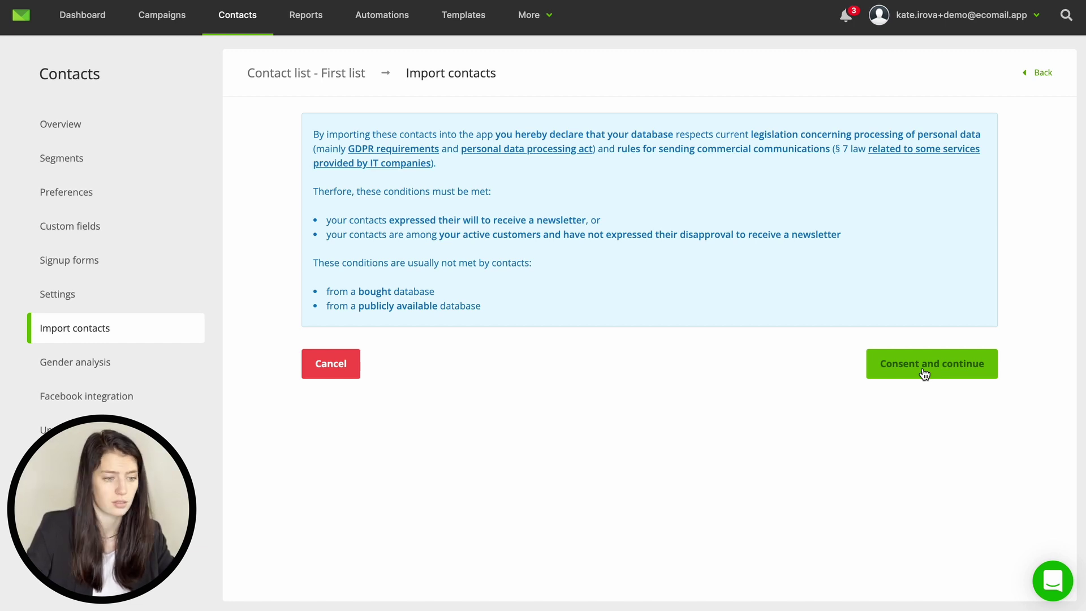
# Step: Accept the data-consent terms and map the columns to Name and Surname, skipping the fourth
pyautogui.click(923, 373)
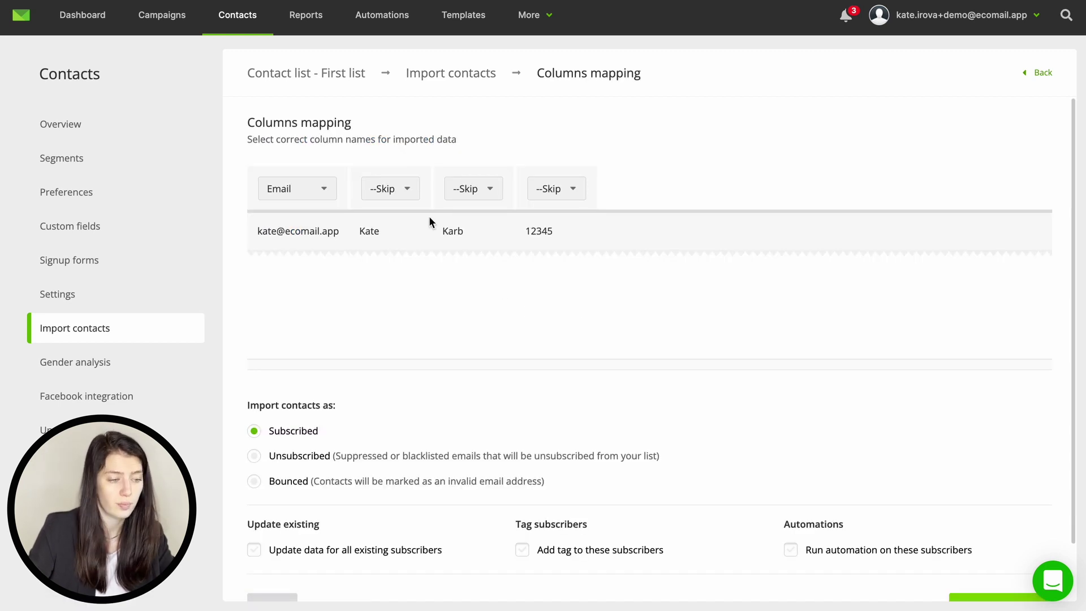
pyautogui.click(402, 189)
pyautogui.click(404, 263)
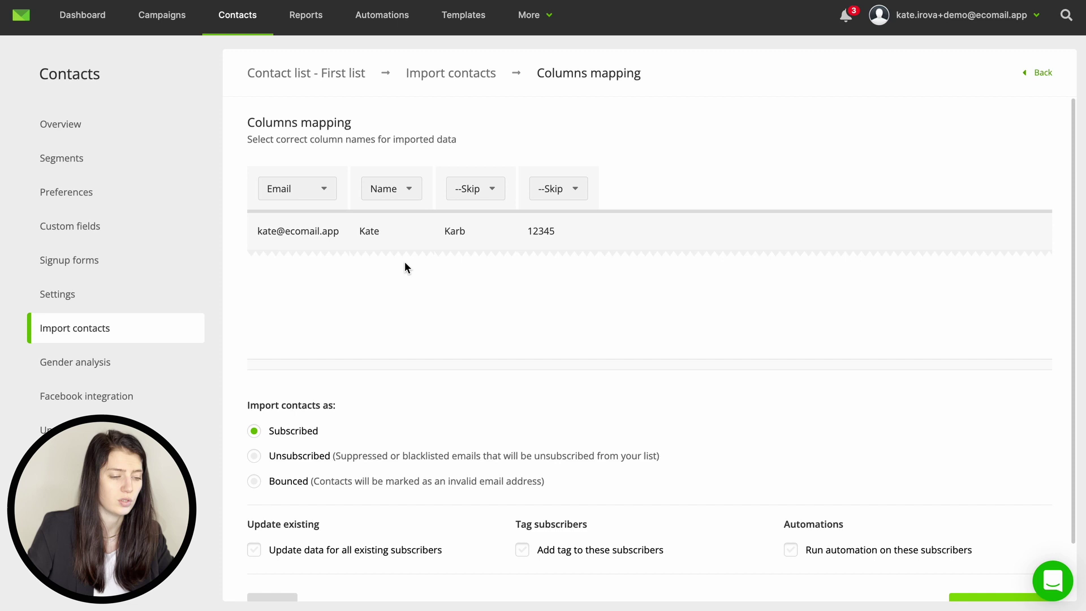
pyautogui.click(468, 192)
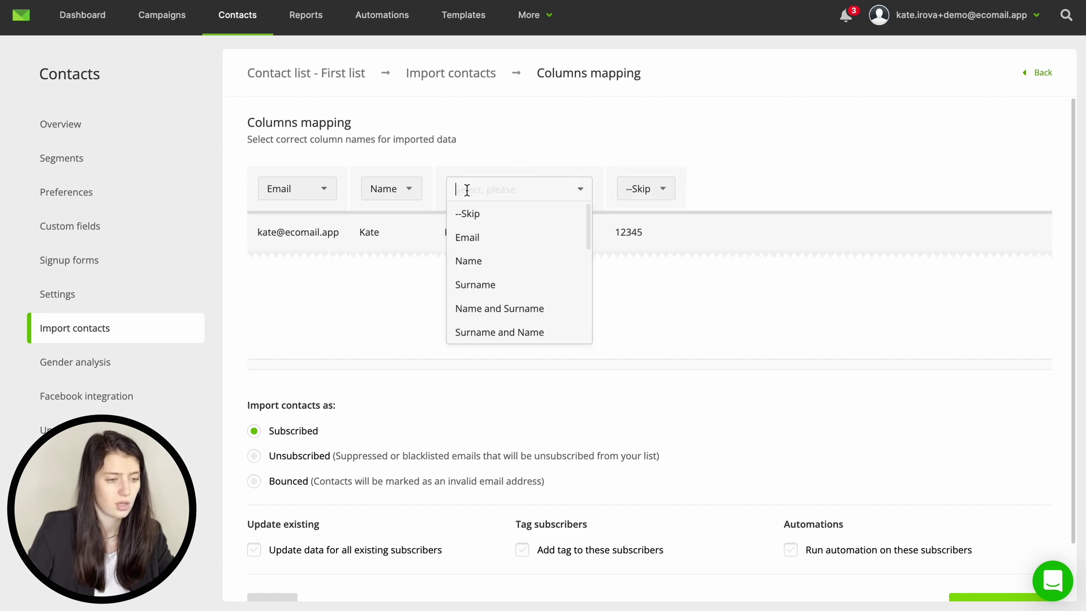
pyautogui.click(480, 280)
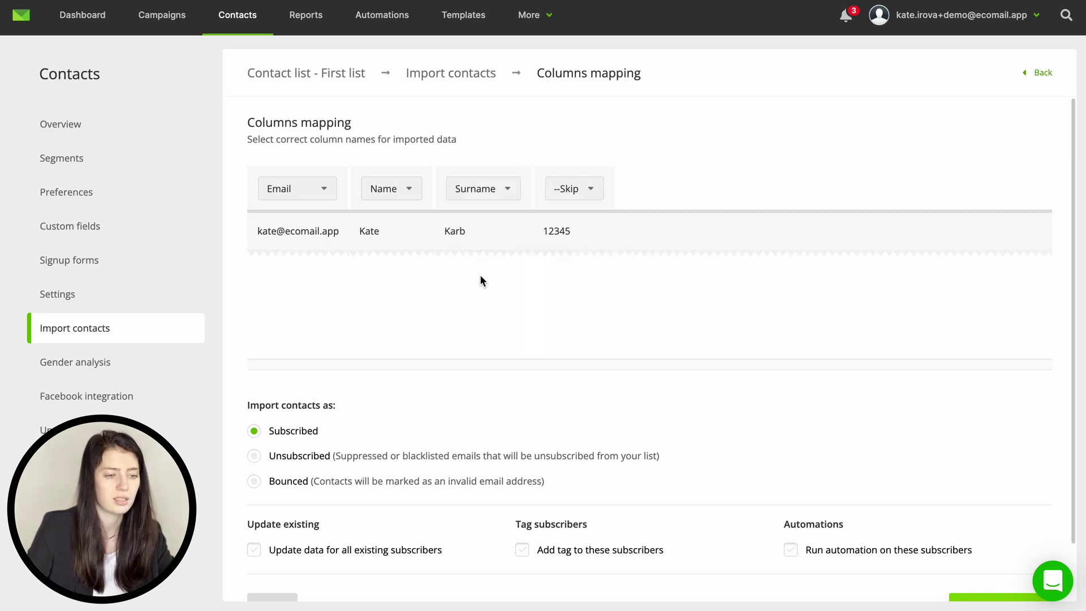
pyautogui.click(577, 188)
pyautogui.click(581, 214)
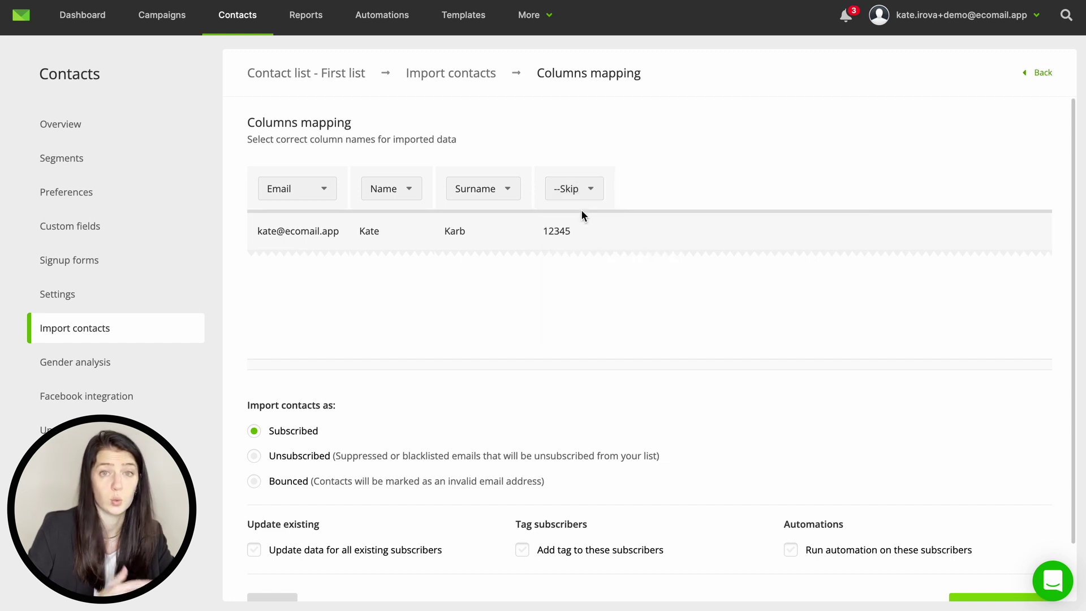
# Step: Leave tagging, automation and subscriber-update options off and run the import
pyautogui.scroll(-2, 562, 292)
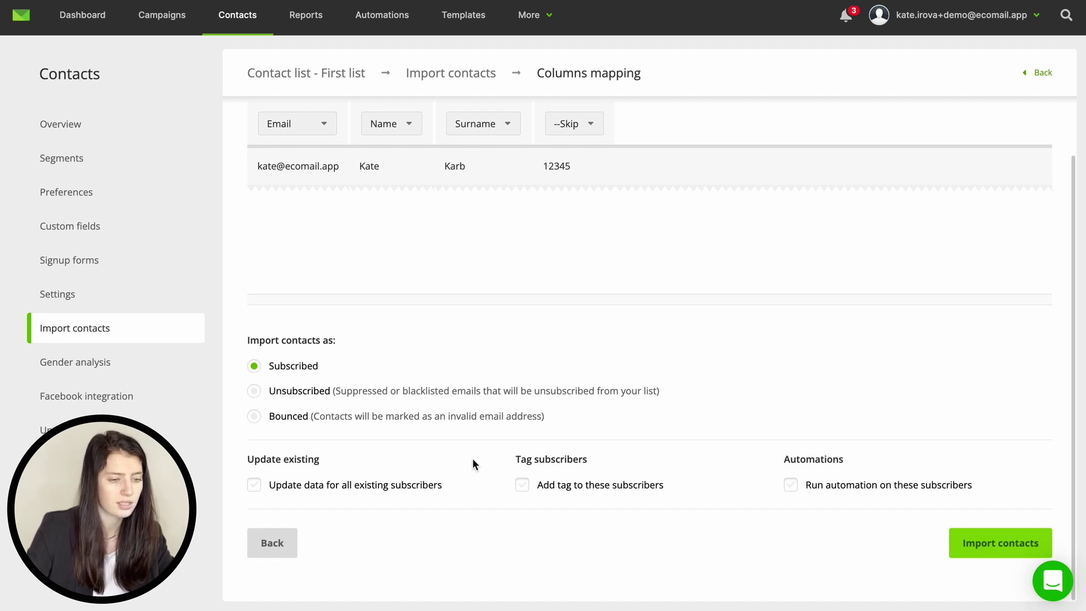
pyautogui.click(553, 489)
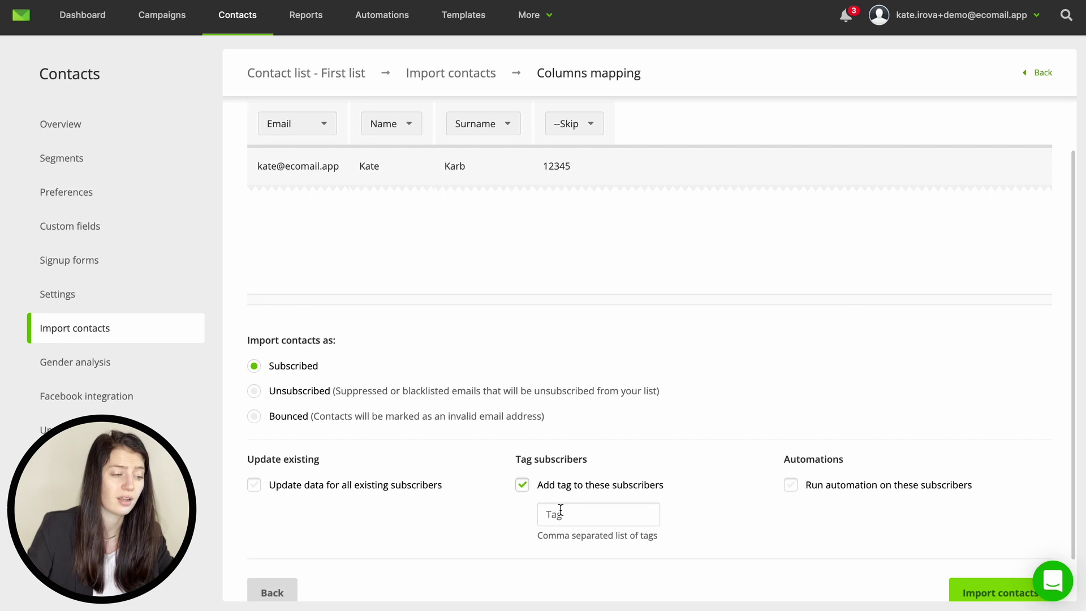
pyautogui.click(561, 512)
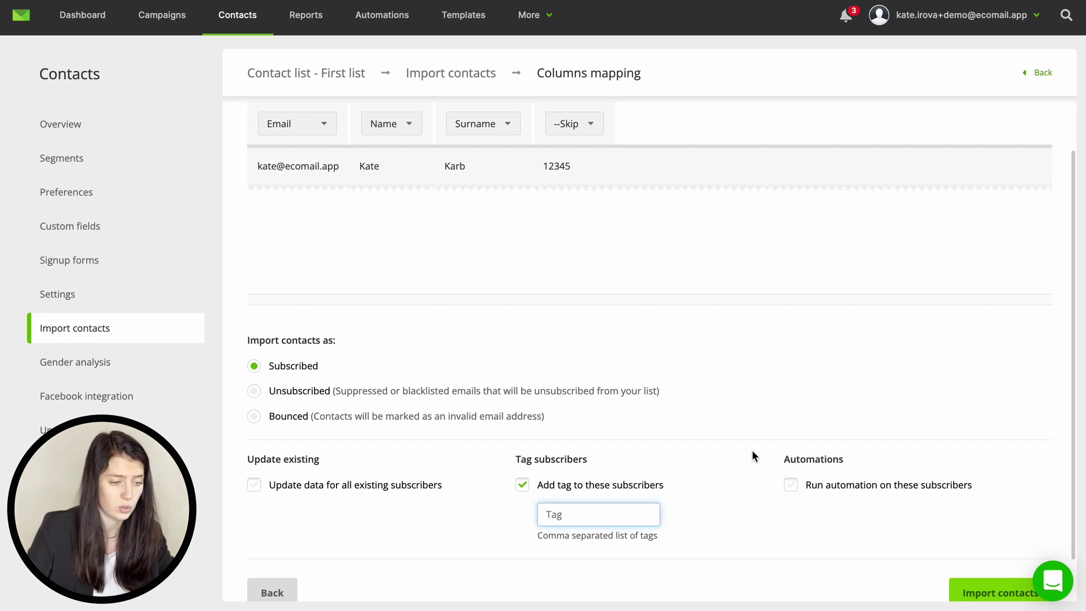
pyautogui.click(803, 489)
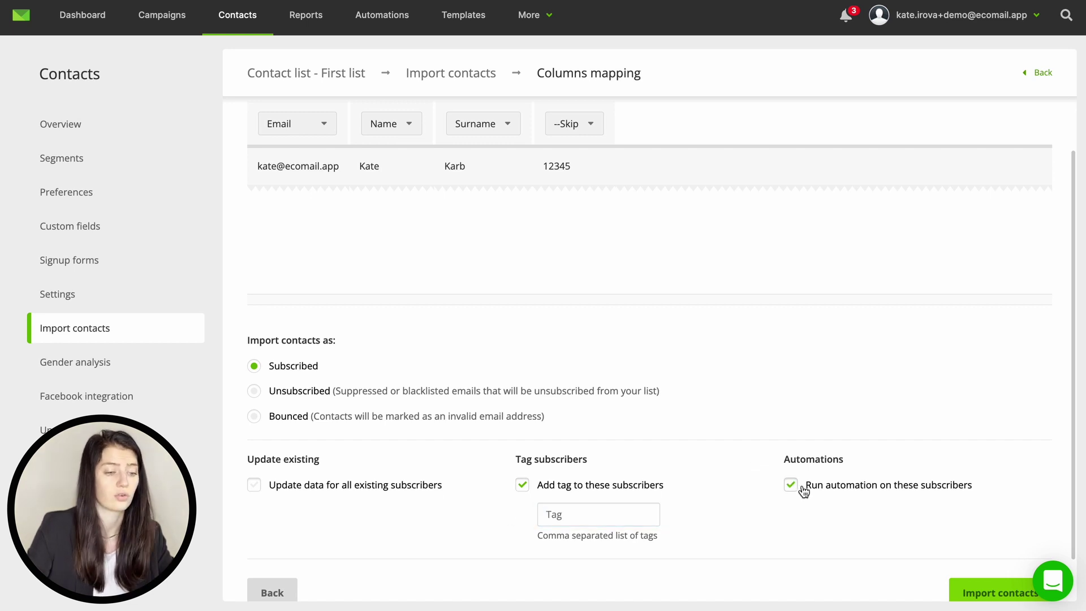
pyautogui.click(803, 489)
pyautogui.click(521, 489)
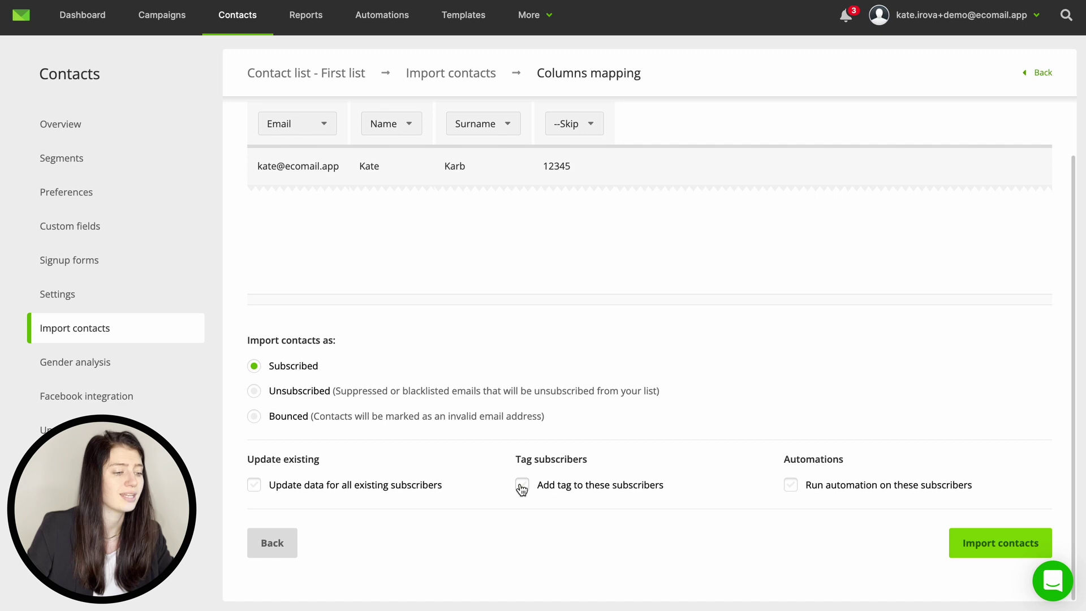
pyautogui.click(314, 488)
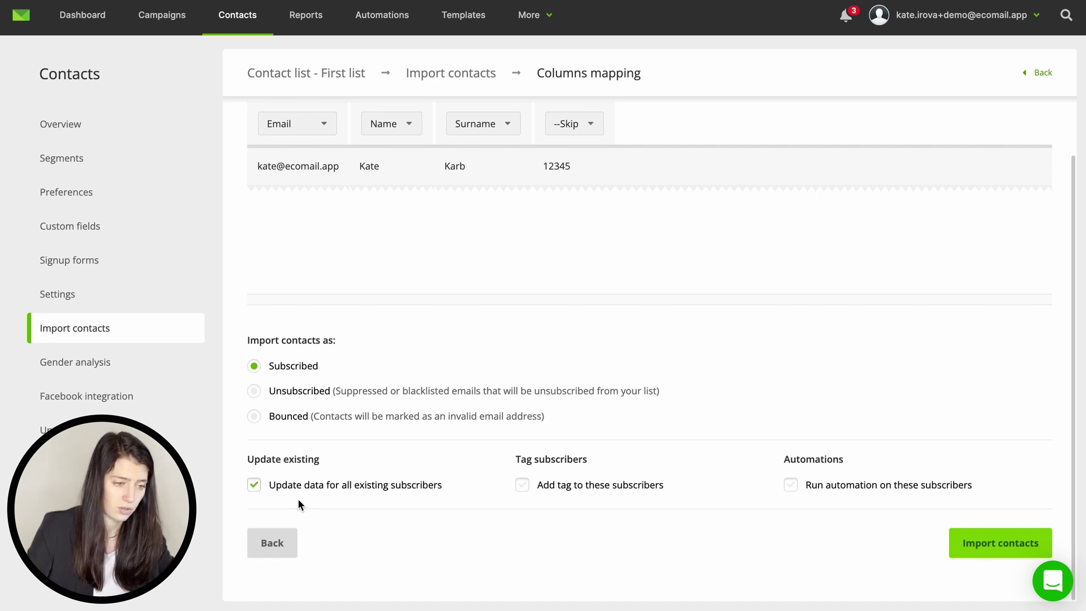
pyautogui.click(290, 487)
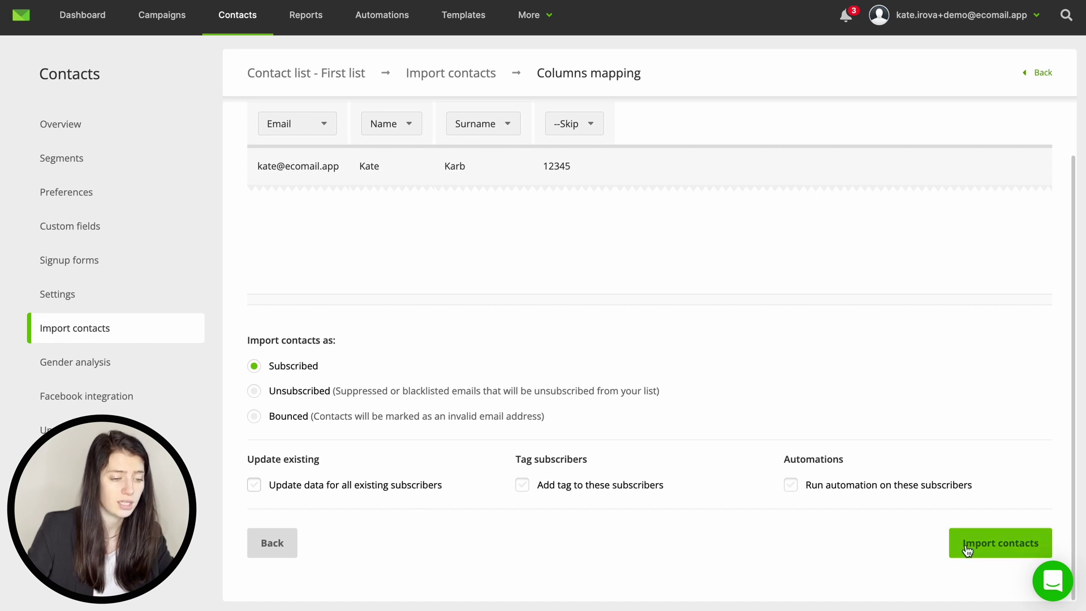
pyautogui.click(992, 544)
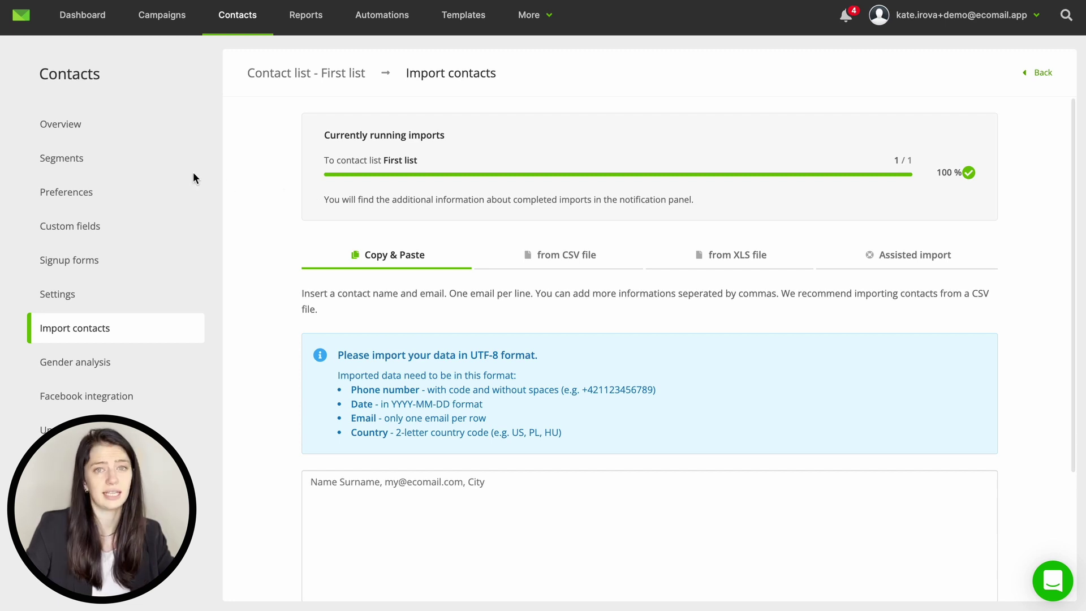
# Step: Show the First list segments: Active customers (2), Inactive customers (11), Women (7), Purchased XYZ (1)
pyautogui.click(87, 160)
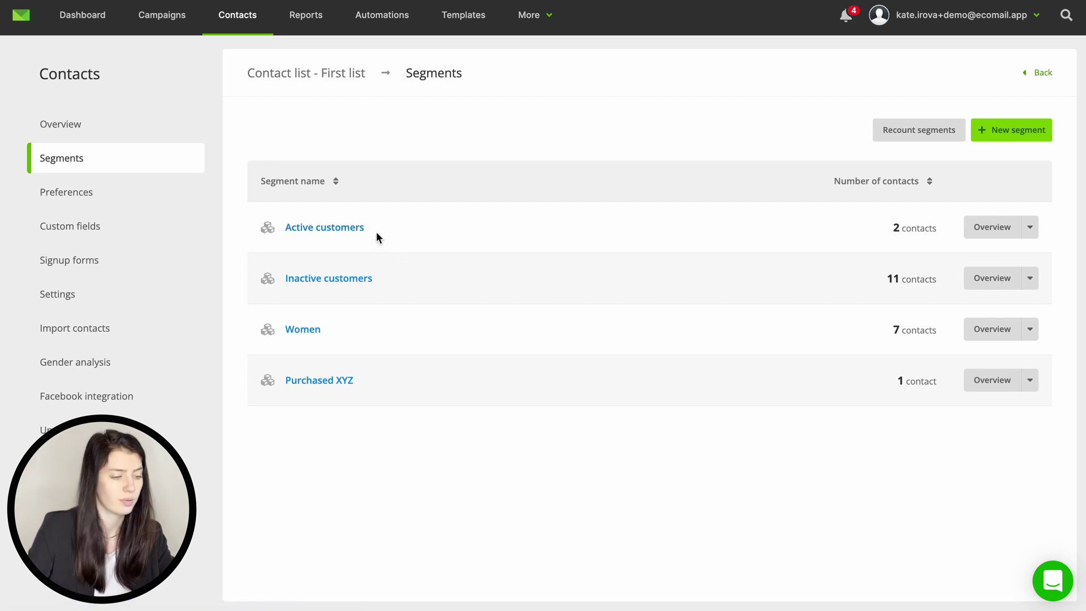
# Step: Look at Active customers, then switch Purchased XYZ's condition to 'Purchased specific items'
pyautogui.click(362, 227)
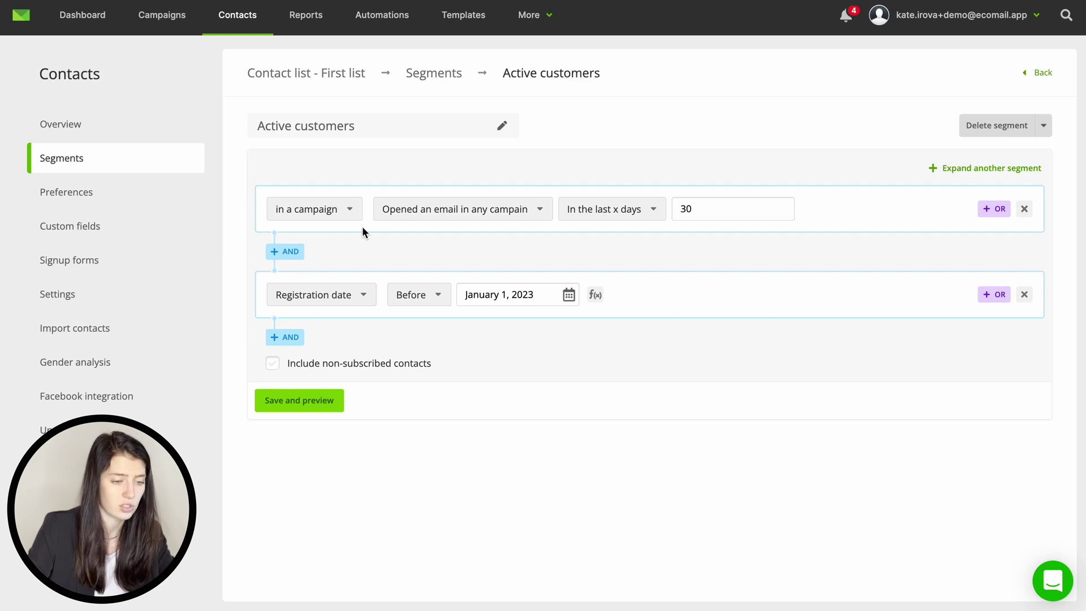
pyautogui.hscroll(-5, 361, 226)
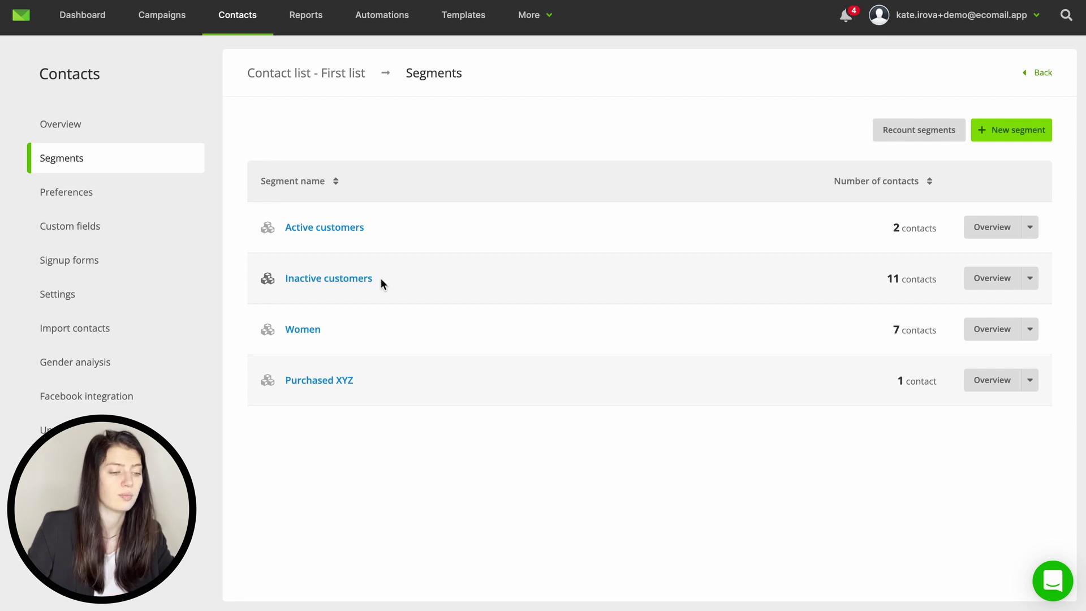
pyautogui.click(348, 379)
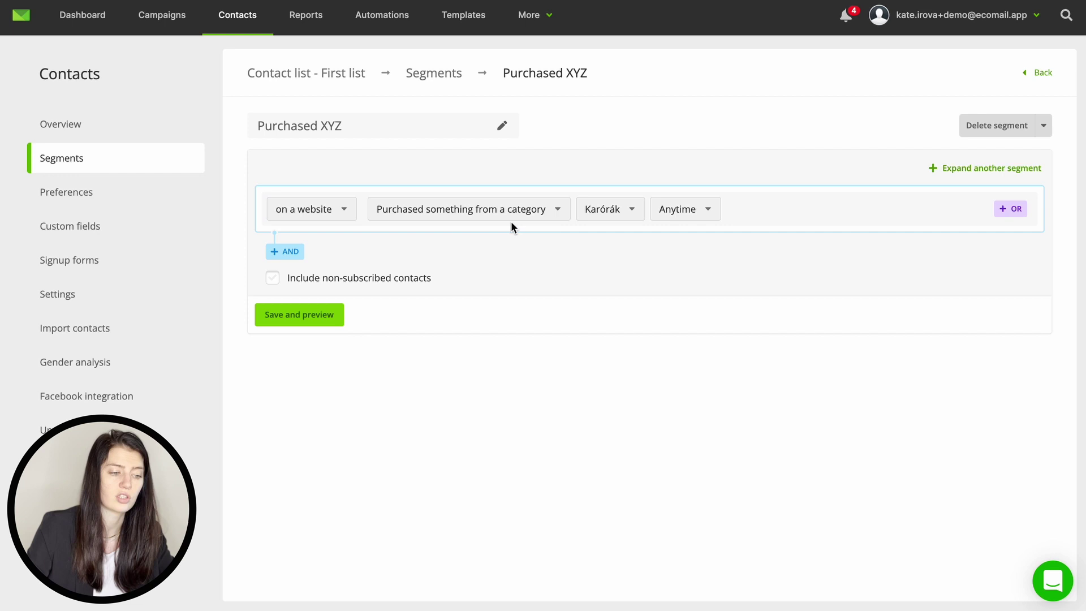
pyautogui.click(547, 211)
pyautogui.scroll(-2, 510, 285)
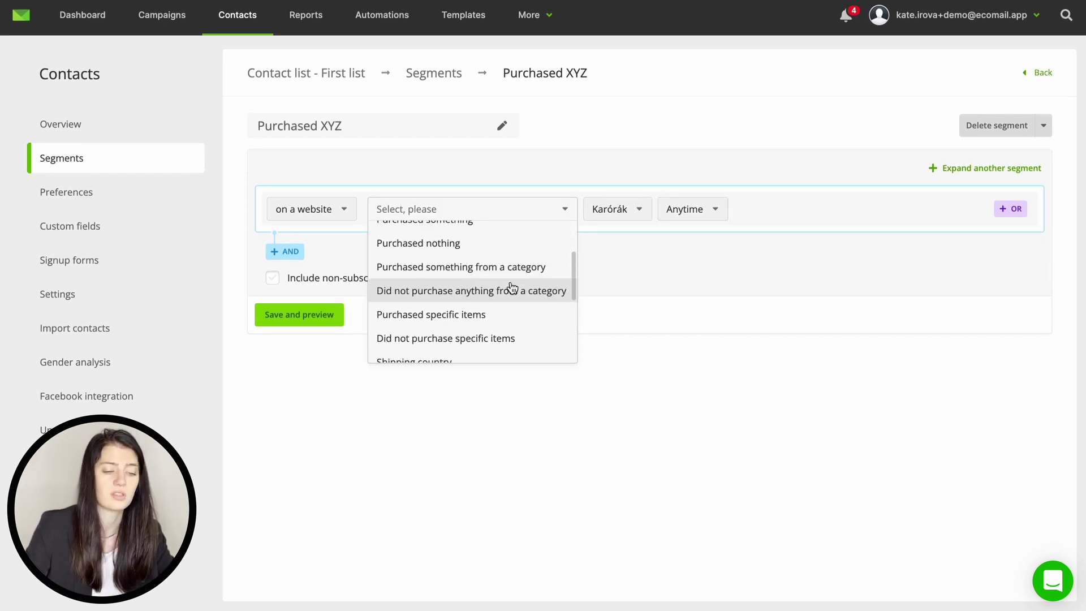
pyautogui.click(496, 295)
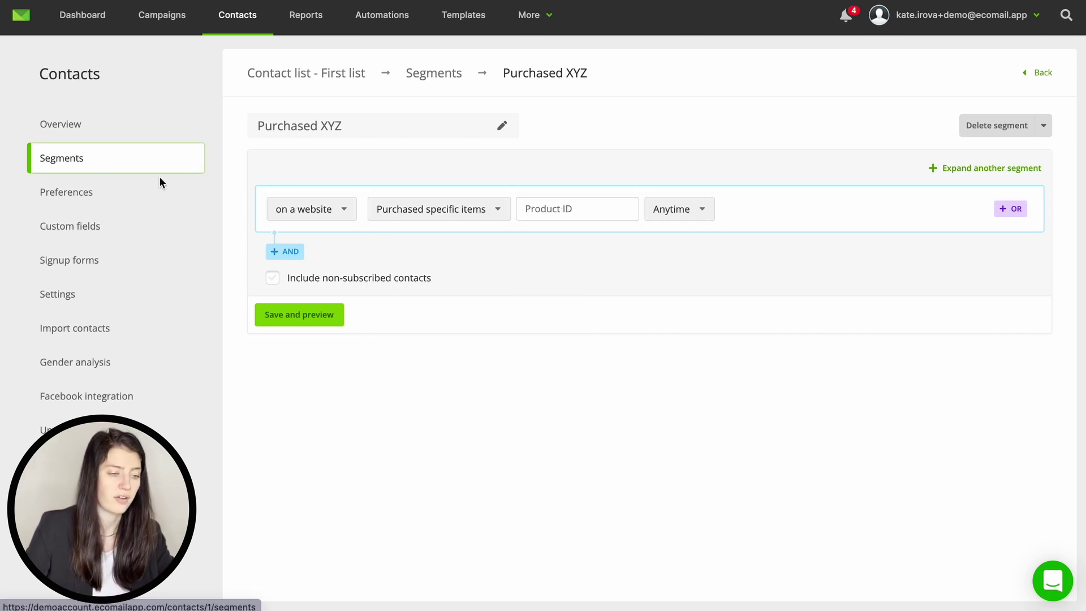
# Step: Create the preference group 'How often do you want to receive our newsletter?' with Monthly, Weekly, Daily
pyautogui.click(131, 194)
pyautogui.click(368, 226)
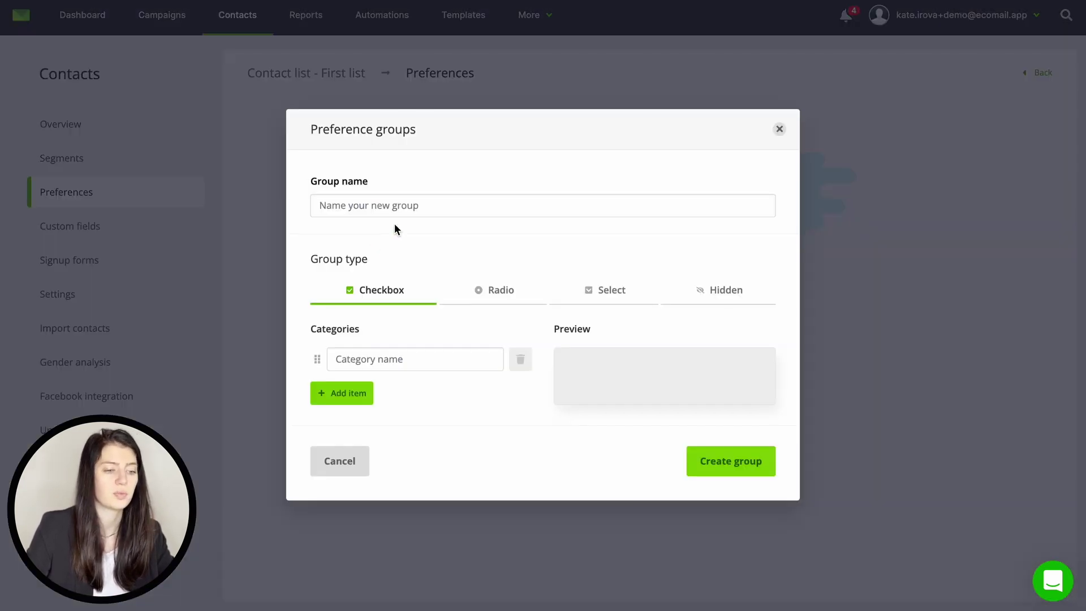
pyautogui.click(395, 207)
pyautogui.write('How often do ')
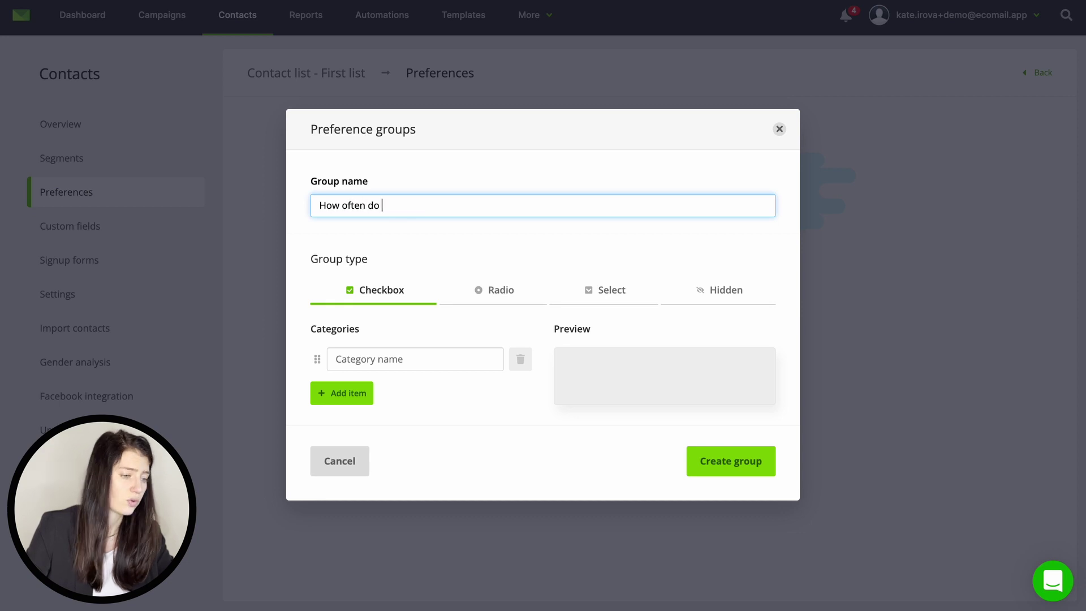
pyautogui.write('you want to receive our newsletter?')
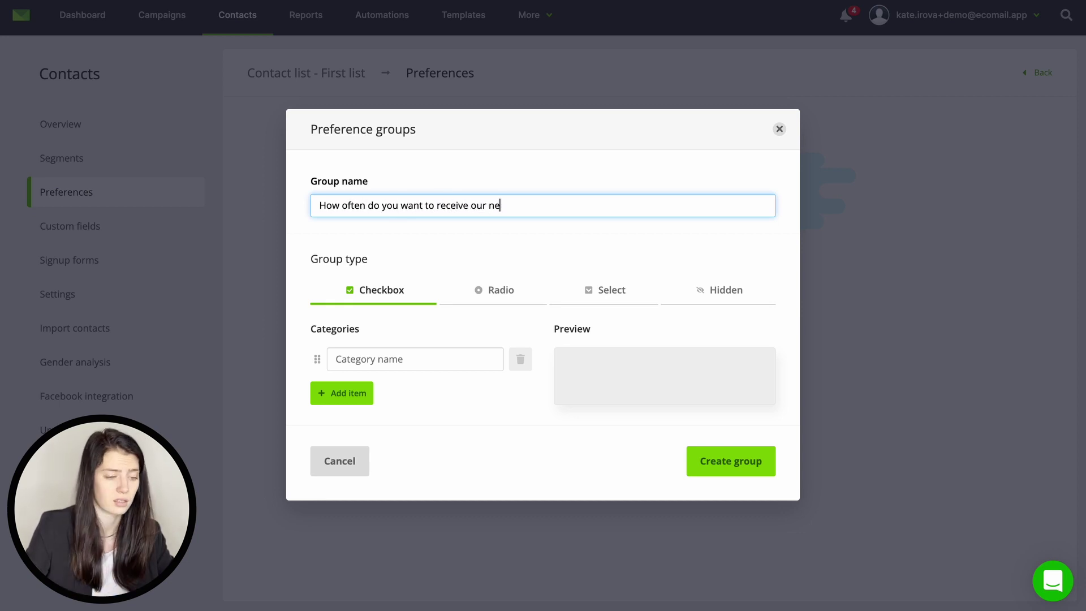
pyautogui.click(384, 359)
pyautogui.write('Monthly')
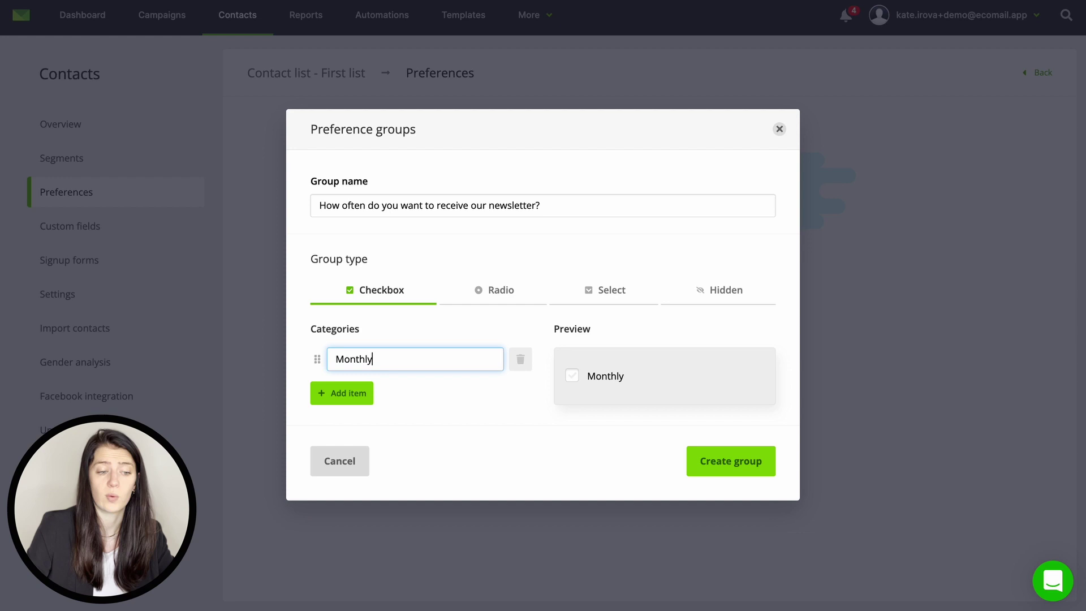
pyautogui.click(351, 391)
pyautogui.write('Weekly')
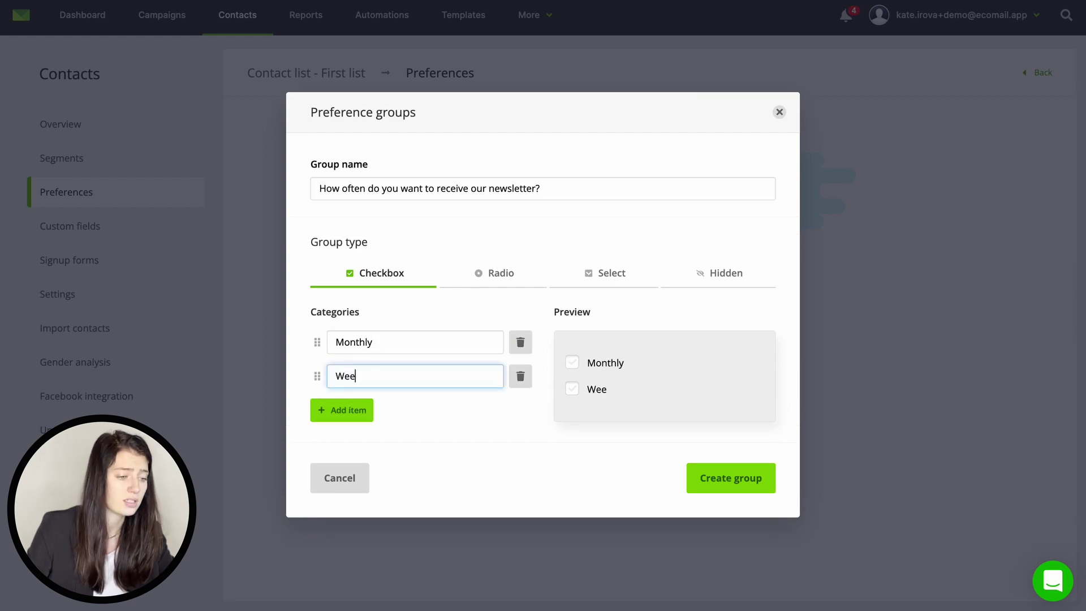
pyautogui.click(356, 410)
pyautogui.write('Dayi')
pyautogui.press('BackSpace')
pyautogui.press('BackSpace')
pyautogui.write('ily')
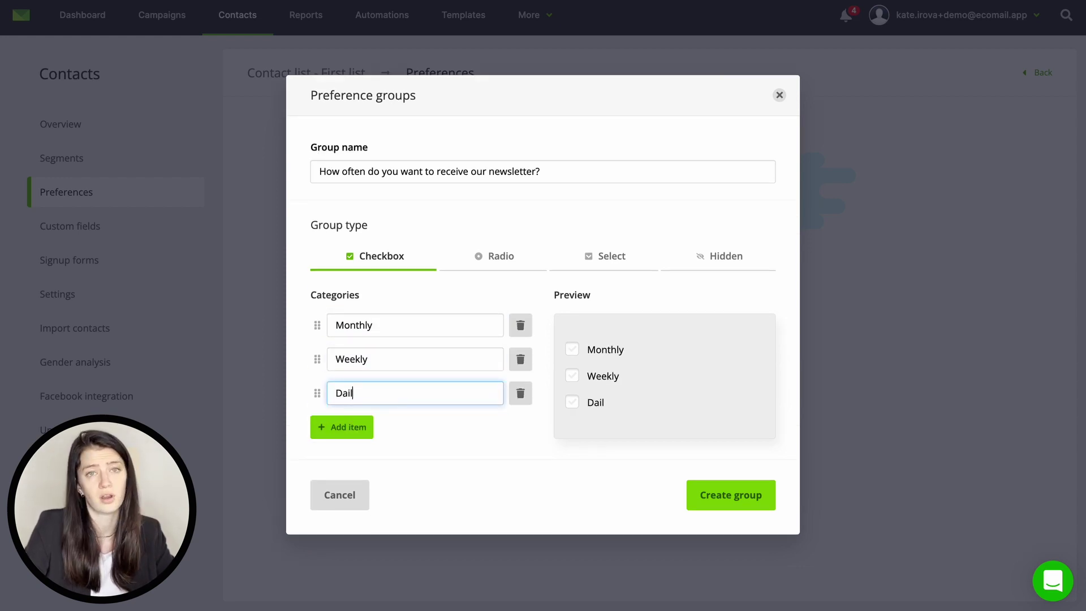
pyautogui.click(723, 494)
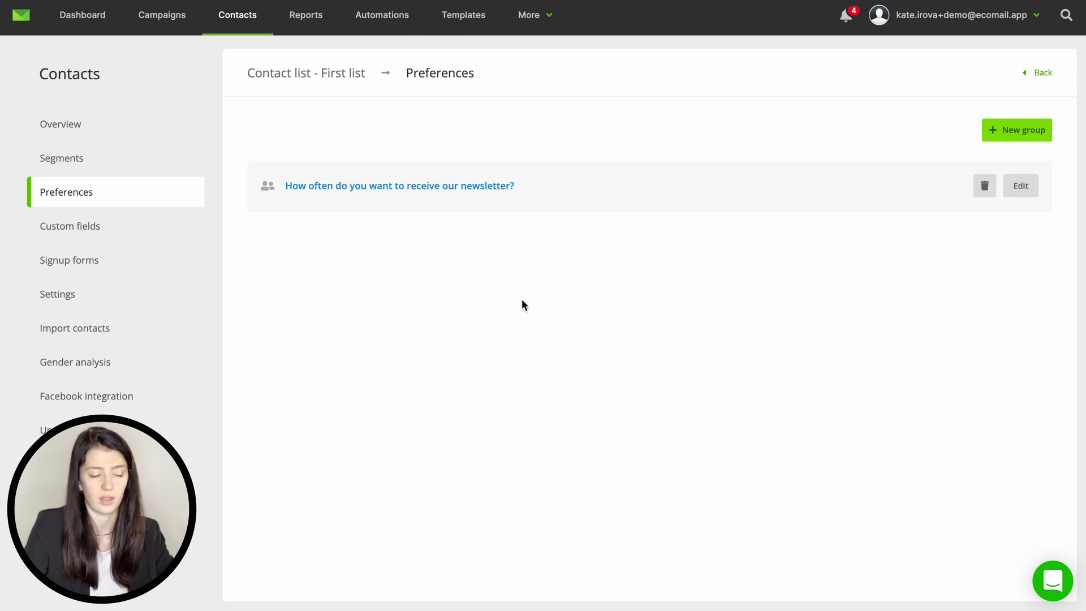
# Step: Add a Number custom field 'Customer ID' with merge tag customerID
pyautogui.click(112, 229)
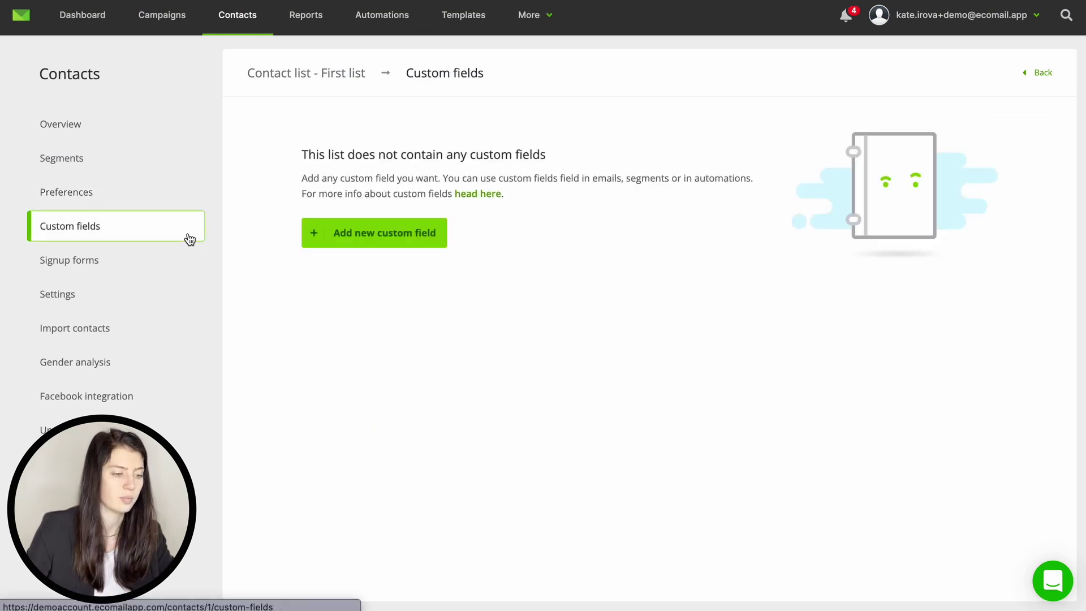
pyautogui.click(400, 238)
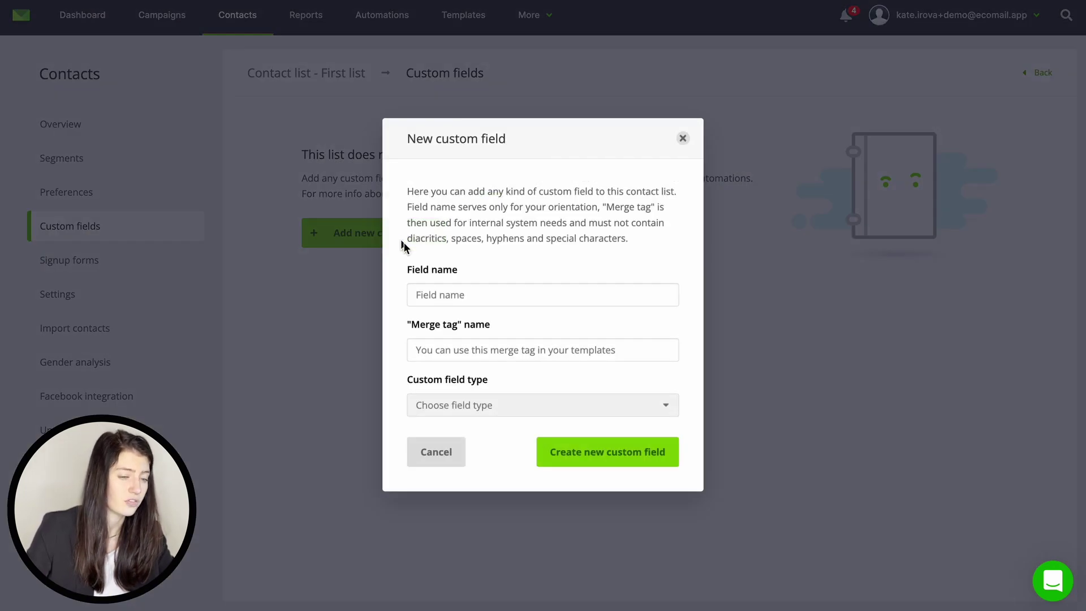
pyautogui.click(461, 294)
pyautogui.write('Customer ID')
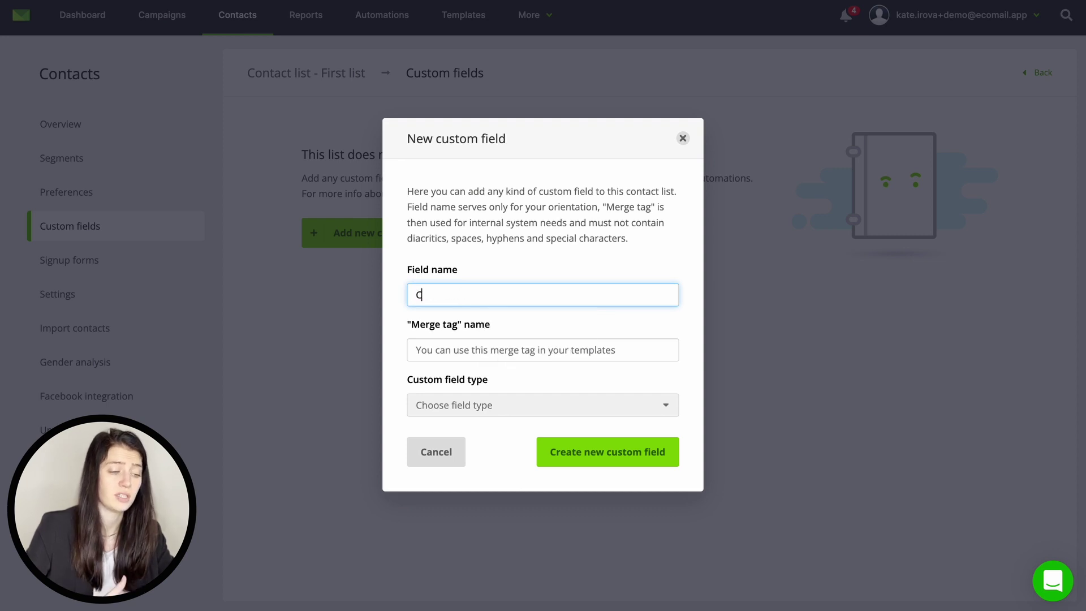
pyautogui.click(478, 349)
pyautogui.write('customer')
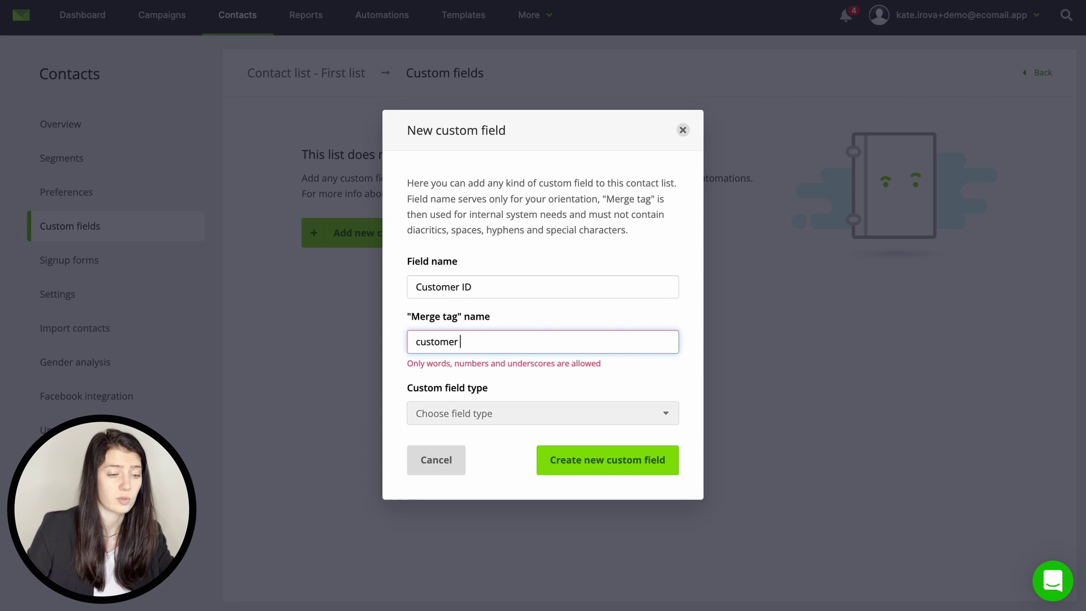
pyautogui.press('BackSpace')
pyautogui.write('ID')
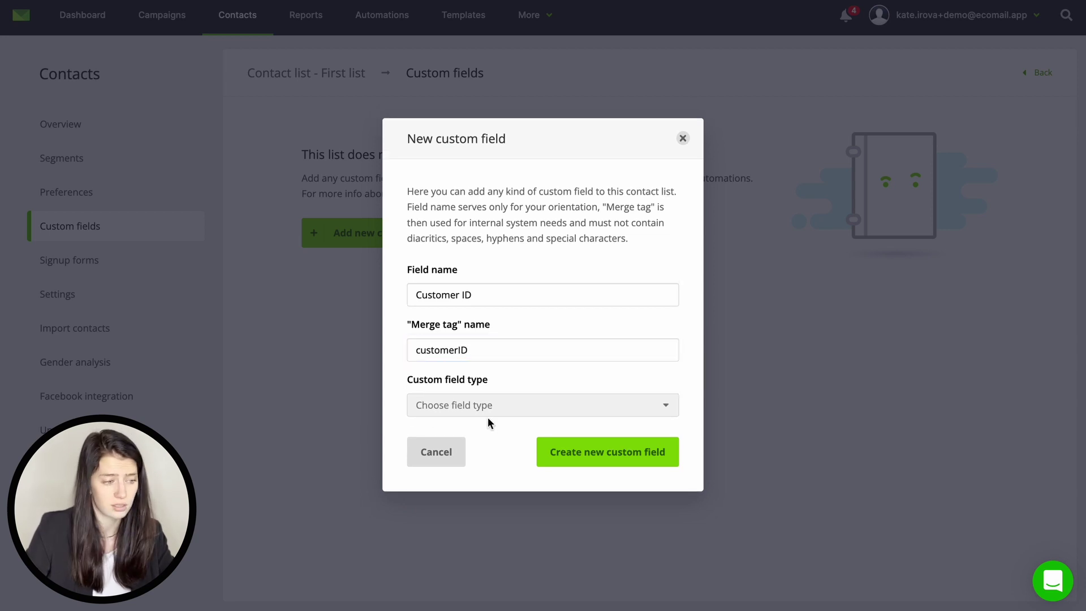
pyautogui.click(489, 413)
pyautogui.click(490, 446)
pyautogui.click(558, 452)
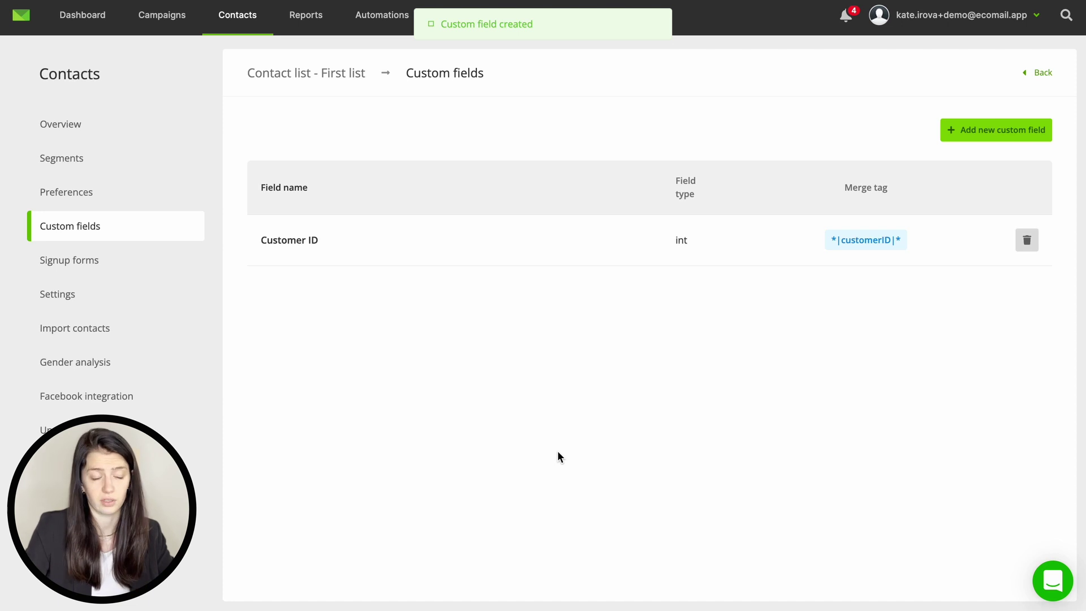
# Step: Open the Shoptet signup form, select its embed code, then save and close the form
pyautogui.click(169, 260)
pyautogui.click(286, 231)
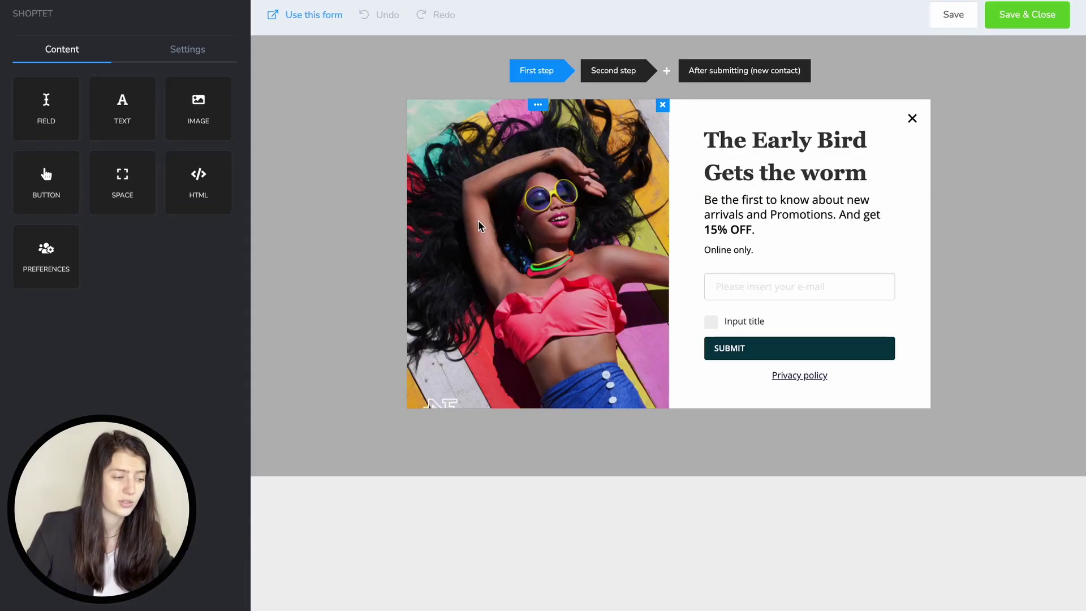
pyautogui.click(303, 16)
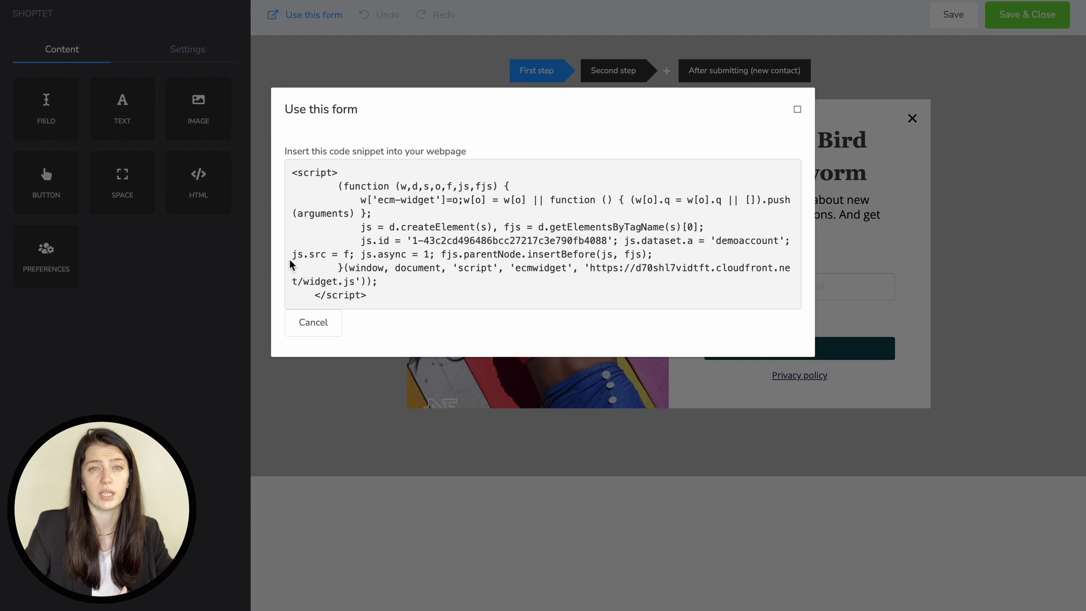
pyautogui.moveTo(390, 295); pyautogui.dragTo(289, 172)
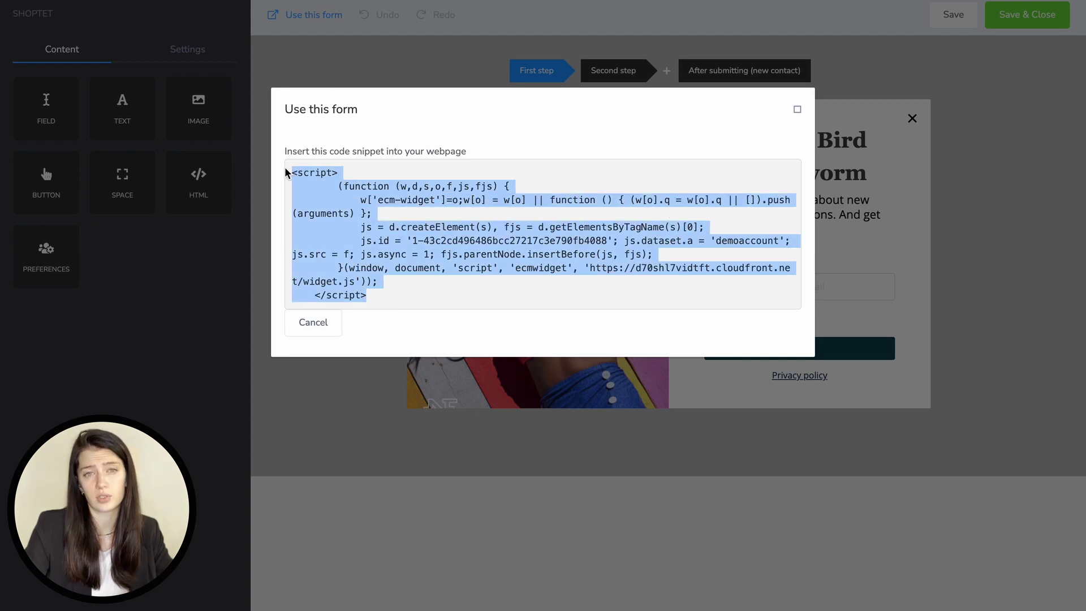
pyautogui.click(798, 109)
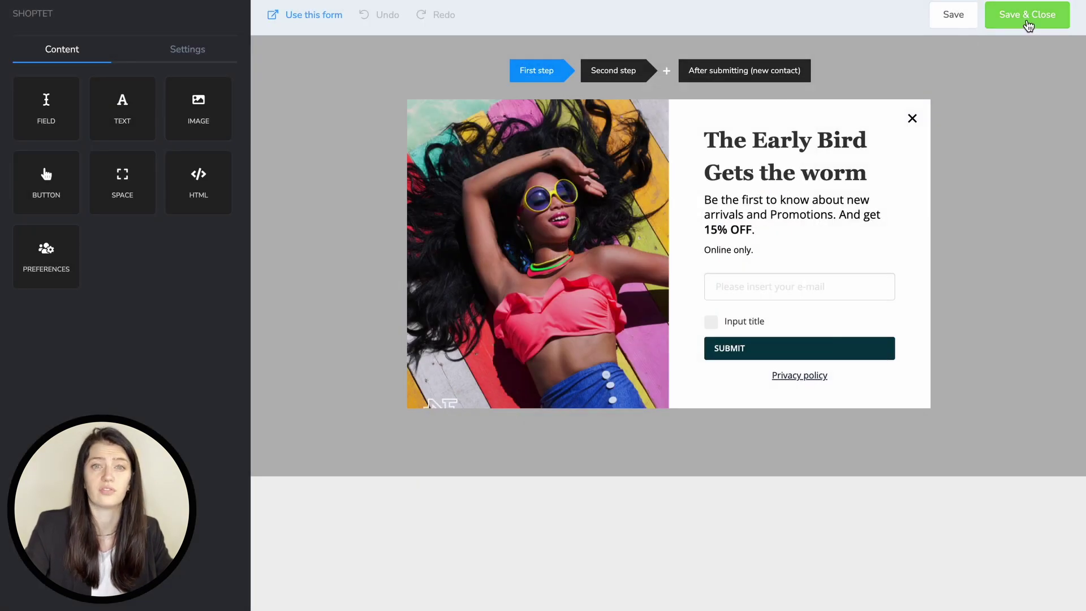
pyautogui.click(1027, 17)
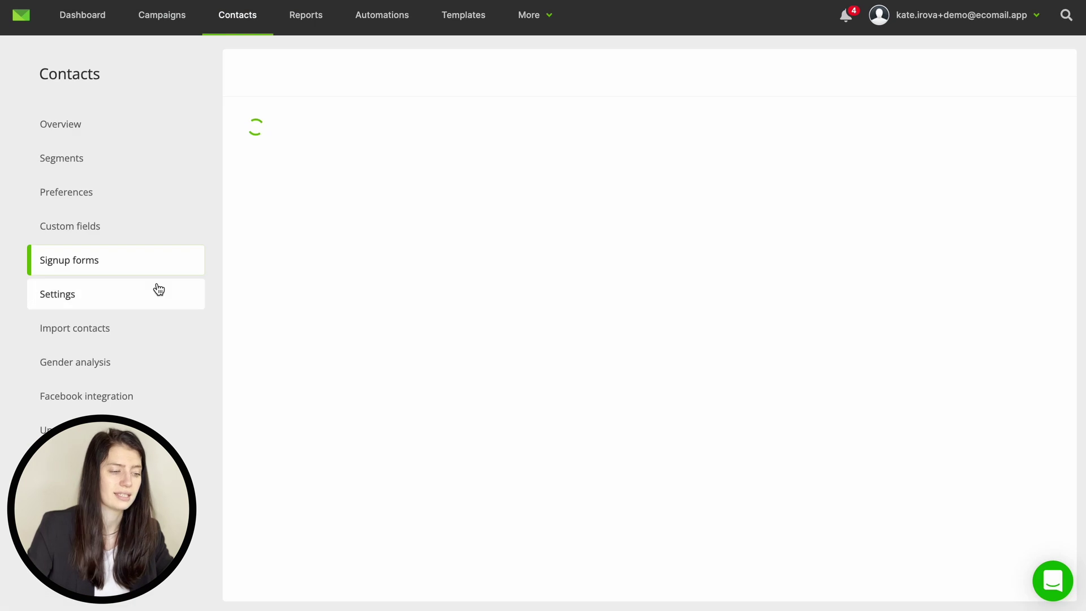
# Step: Scroll through the First list's settings page
pyautogui.click(136, 295)
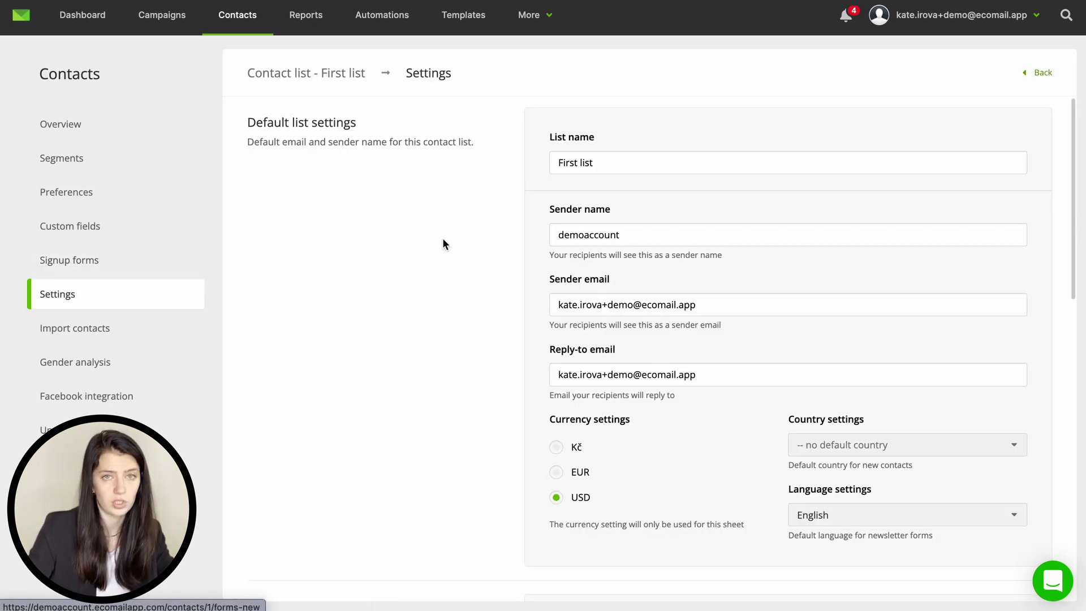
pyautogui.scroll(-4, 443, 240)
pyautogui.scroll(-8, 442, 243)
pyautogui.scroll(12, 443, 243)
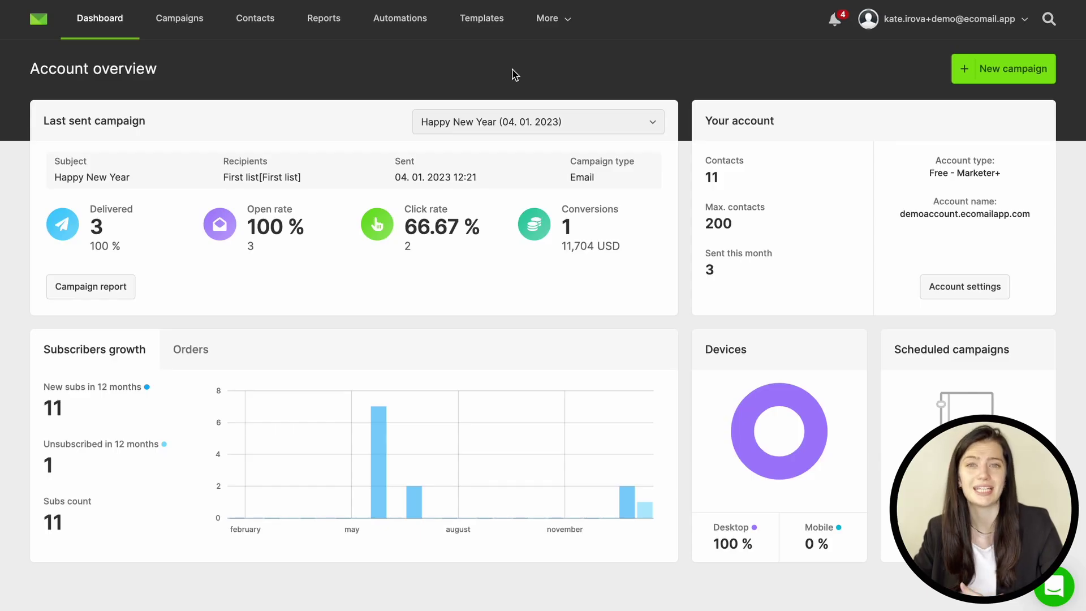
# Step: Start a new template named Name123 in the interactive editor
pyautogui.click(497, 19)
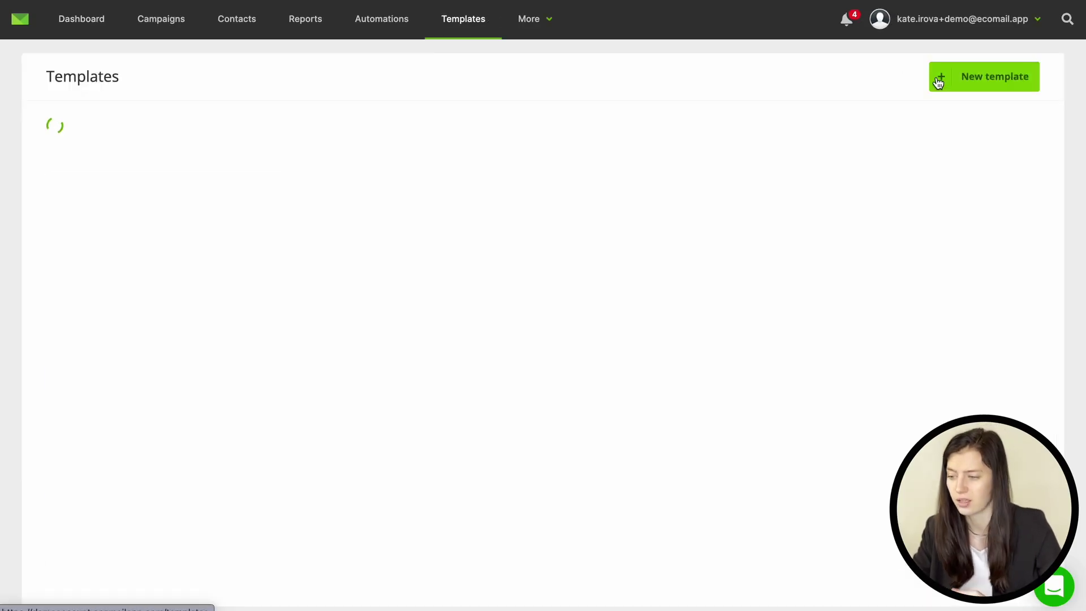
pyautogui.click(939, 79)
pyautogui.click(571, 212)
pyautogui.write('Name123')
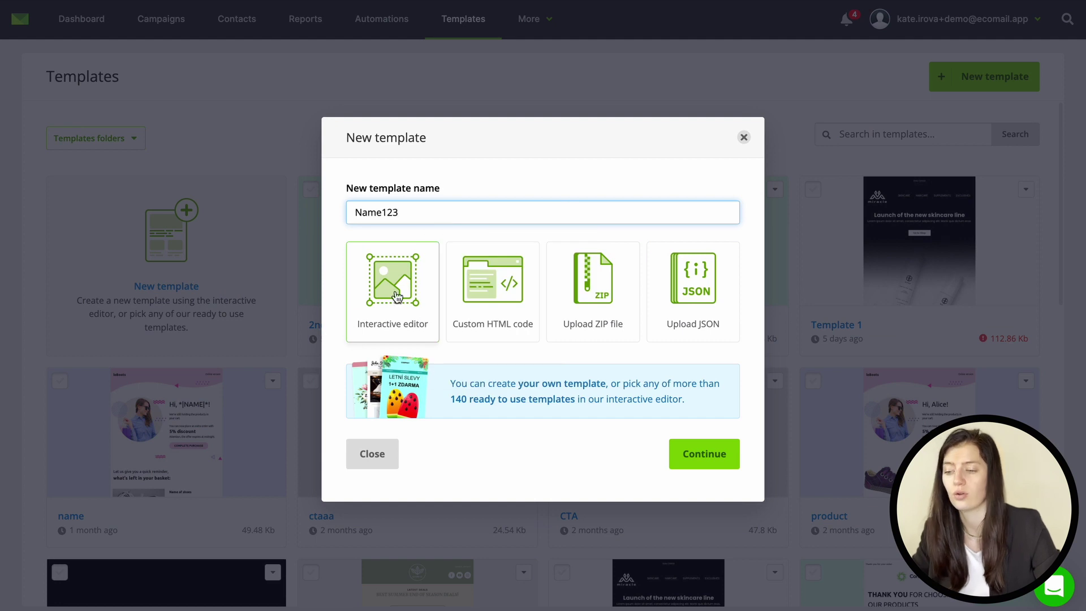
pyautogui.click(394, 299)
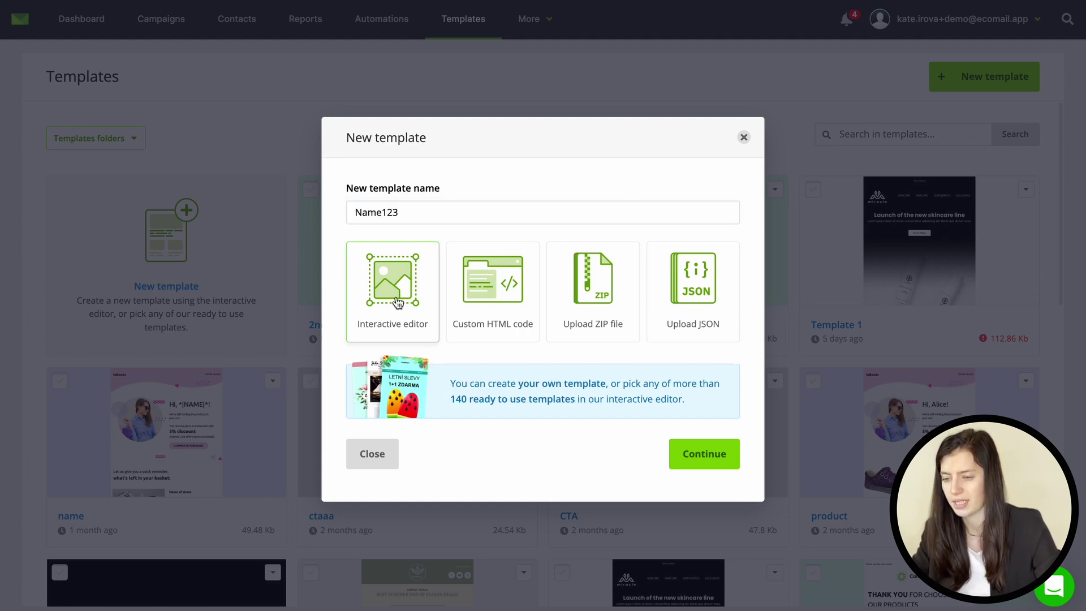
pyautogui.click(713, 456)
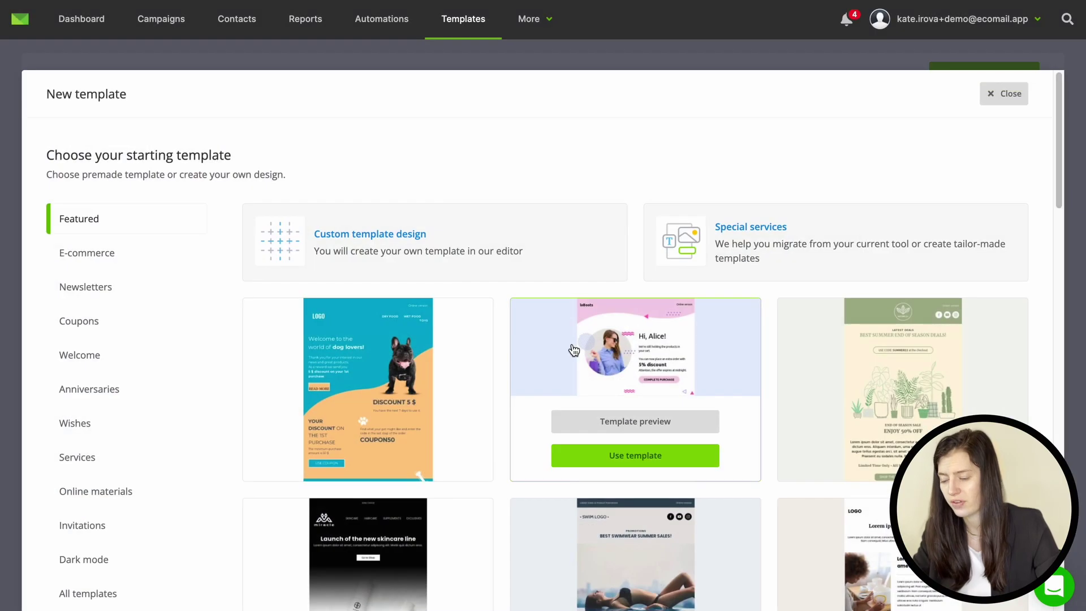
# Step: Choose the E-commerce 'Best Summer End of Season Deals' plant sale design
pyautogui.scroll(-10, 499, 365)
pyautogui.scroll(-5, 499, 362)
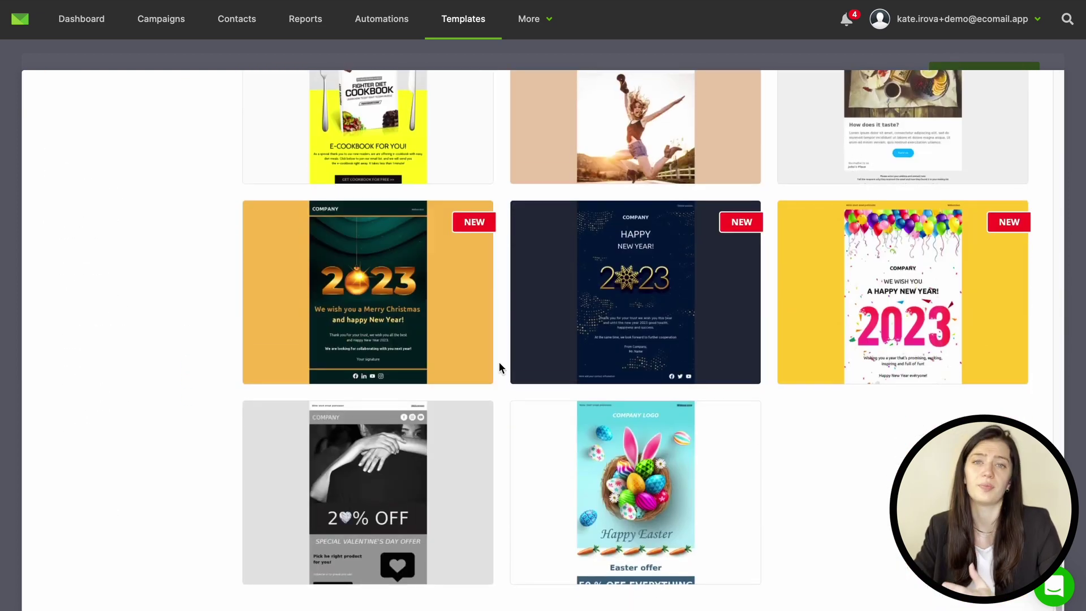
pyautogui.scroll(20, 499, 362)
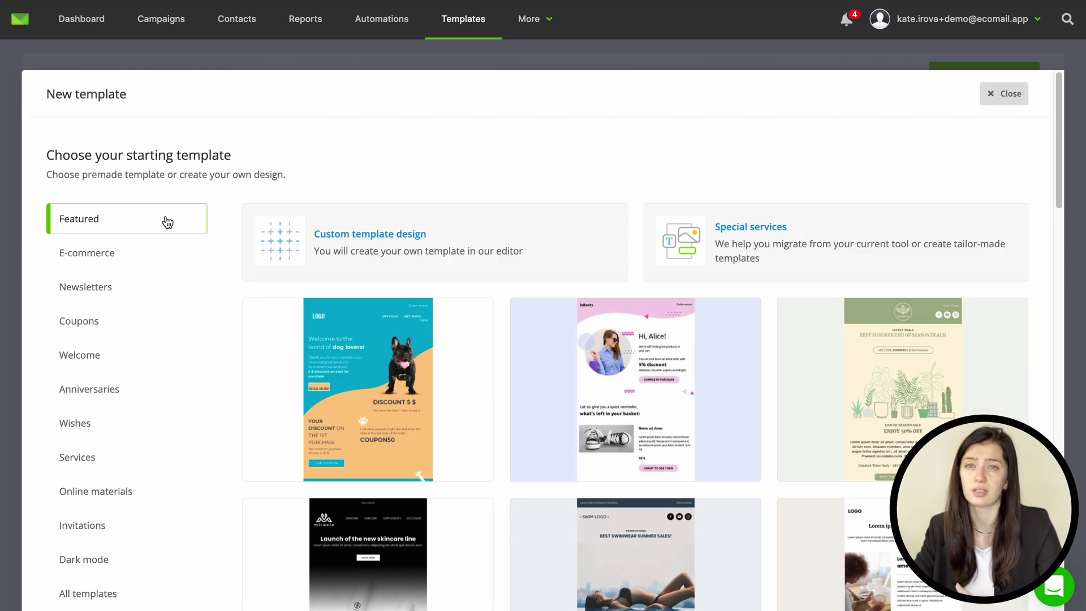
pyautogui.click(162, 264)
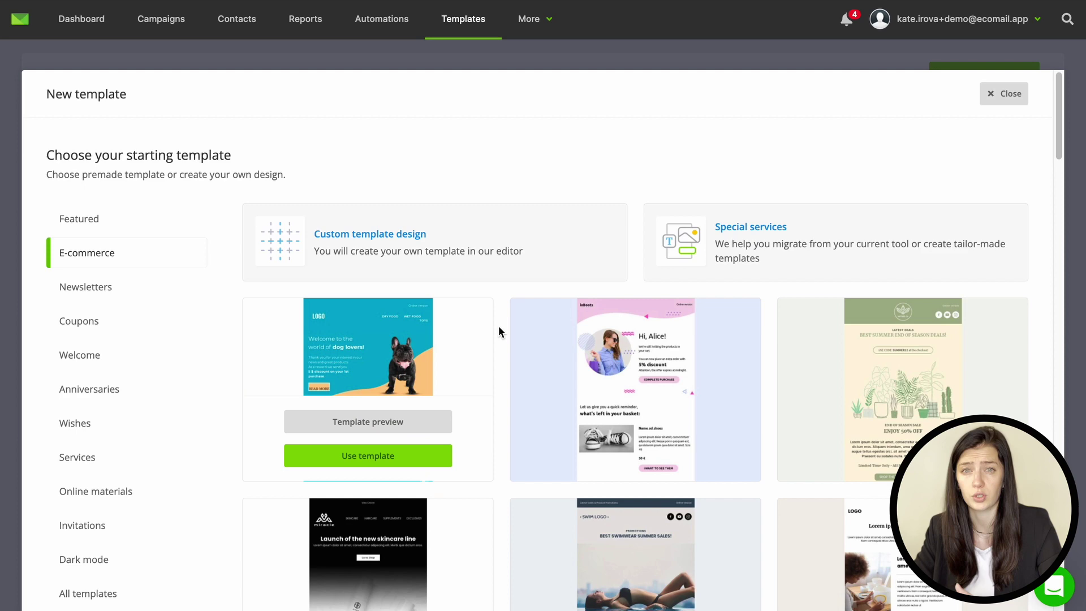
pyautogui.scroll(-15, 503, 328)
pyautogui.scroll(15, 503, 328)
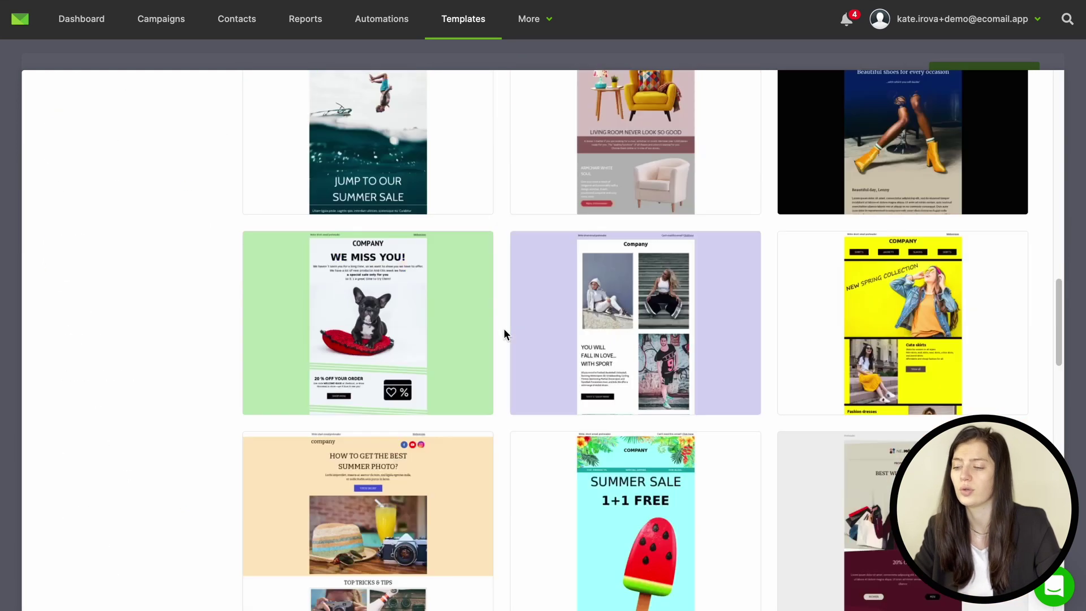
pyautogui.scroll(-2, 503, 328)
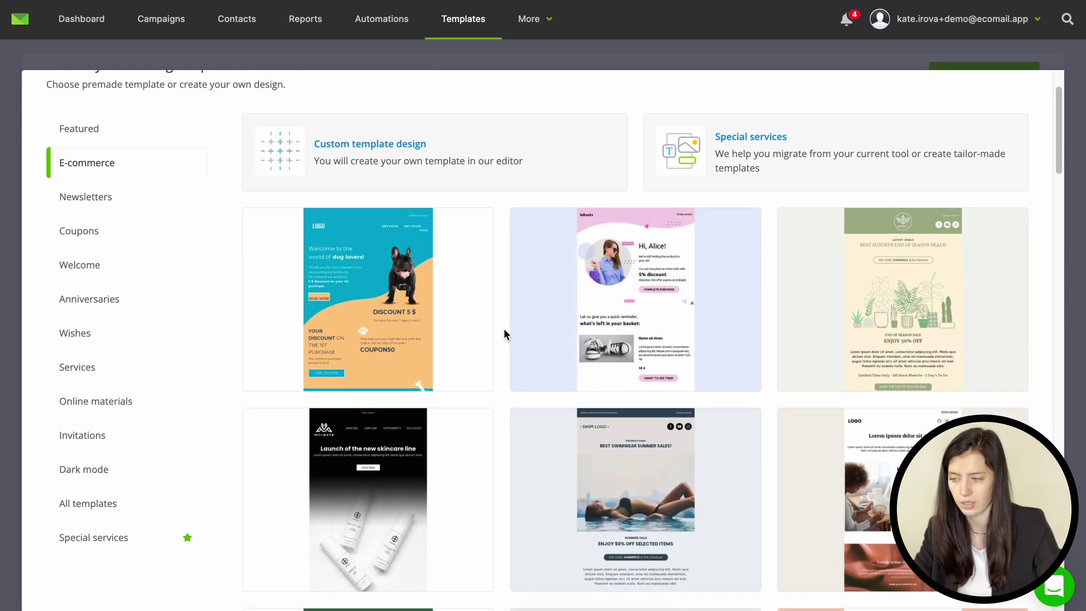
pyautogui.click(932, 362)
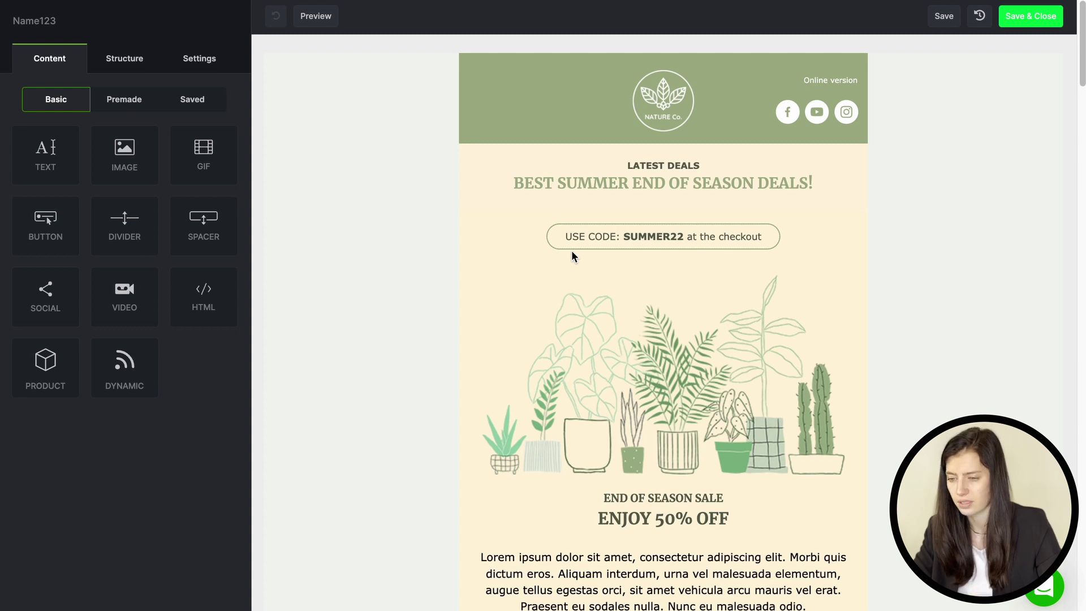
# Step: Check the 600 px width and font settings, then add and delete a four-column row
pyautogui.click(203, 67)
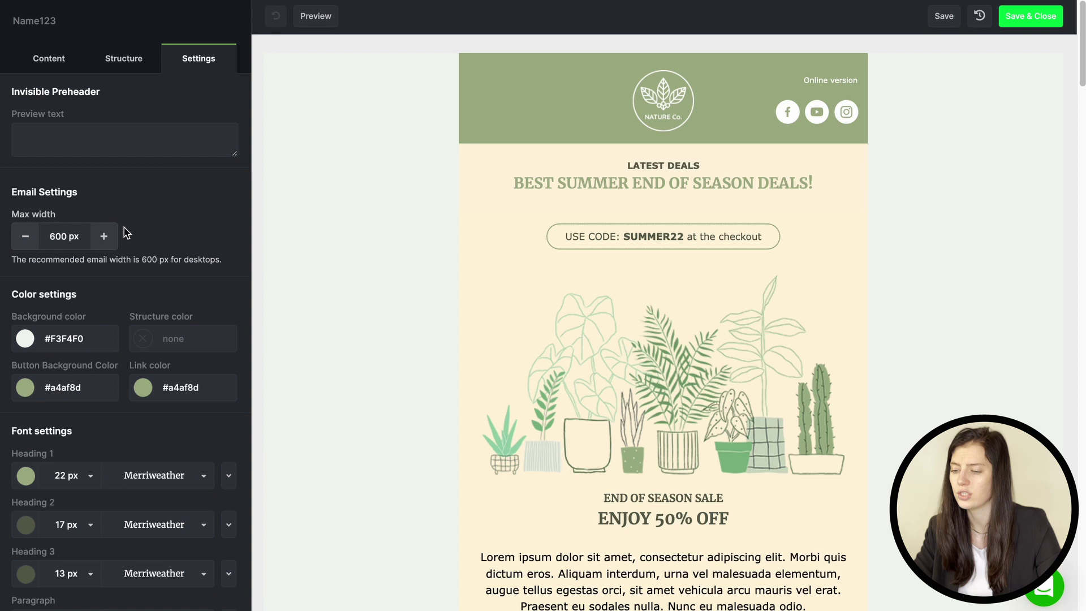
pyautogui.scroll(-3, 125, 232)
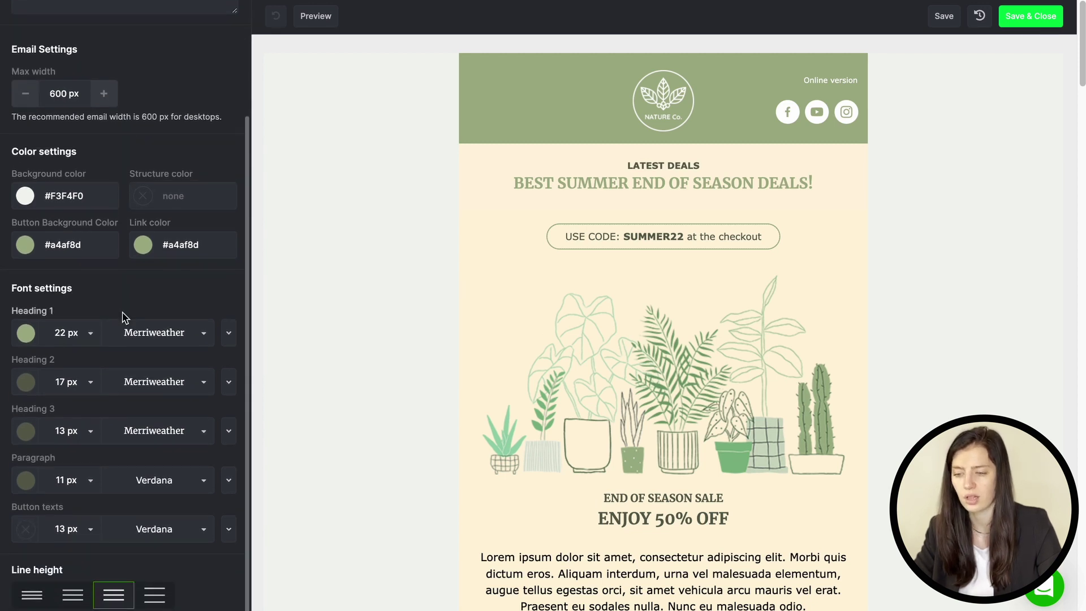
pyautogui.scroll(5, 121, 314)
pyautogui.click(111, 57)
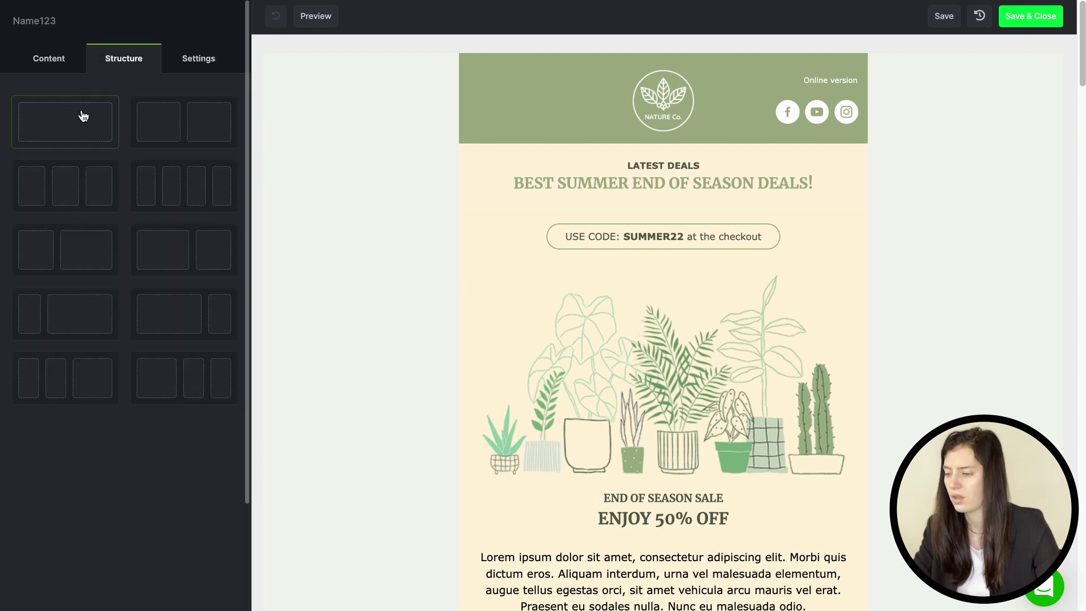
pyautogui.moveTo(171, 185); pyautogui.dragTo(556, 185)
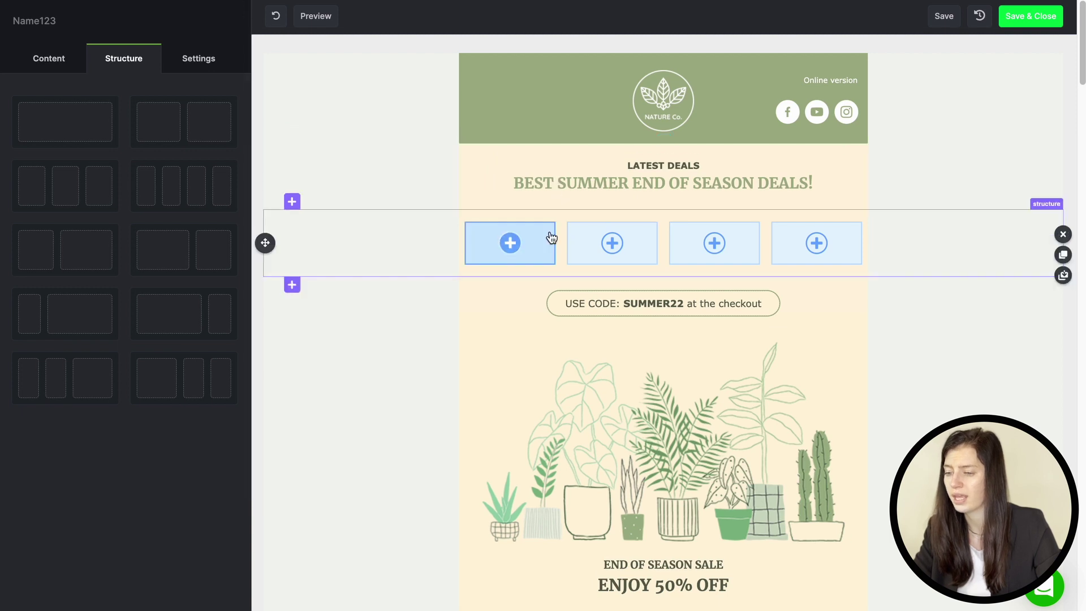
pyautogui.click(1059, 236)
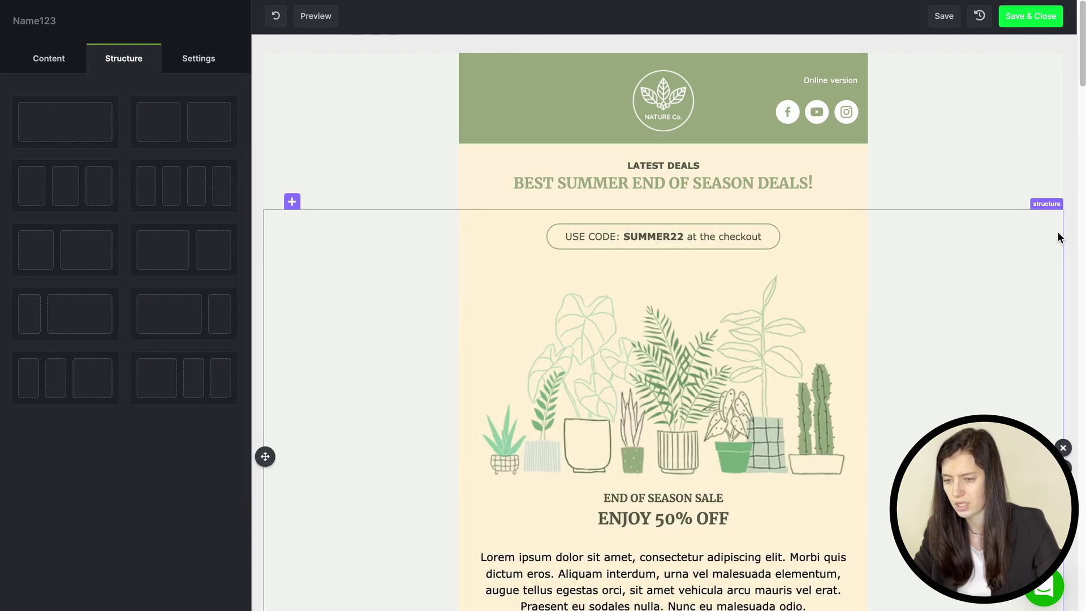
pyautogui.click(56, 60)
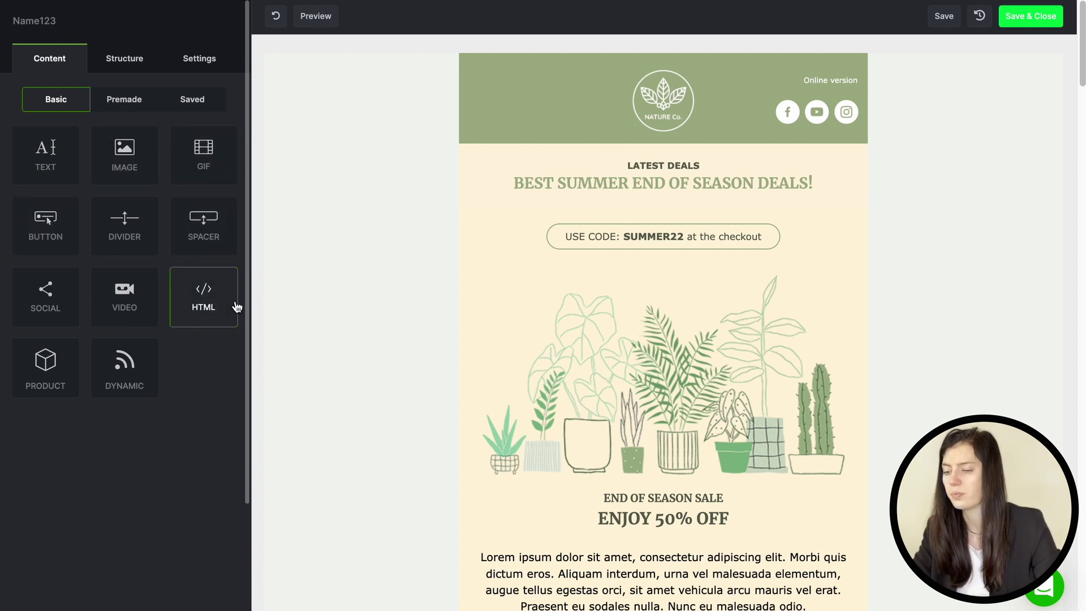
pyautogui.moveTo(62, 156); pyautogui.dragTo(639, 205)
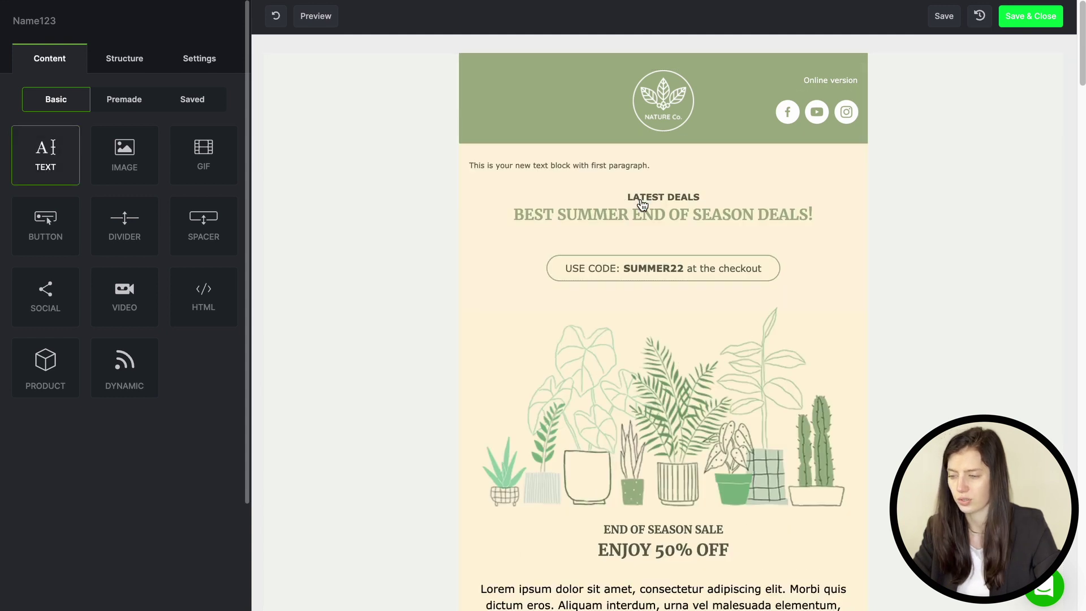
pyautogui.tripleClick(591, 166)
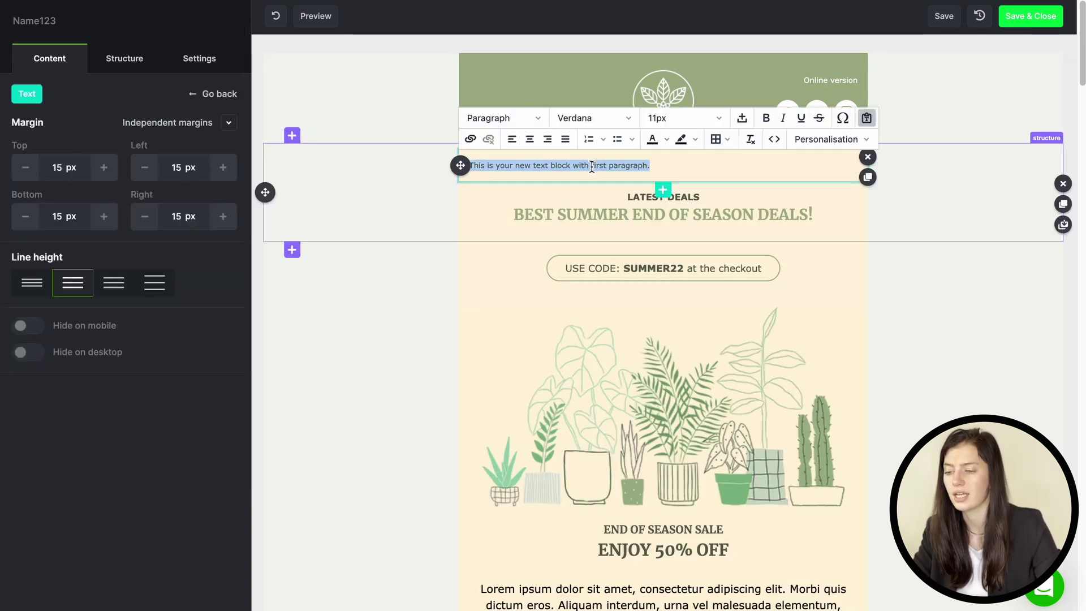
pyautogui.click(589, 120)
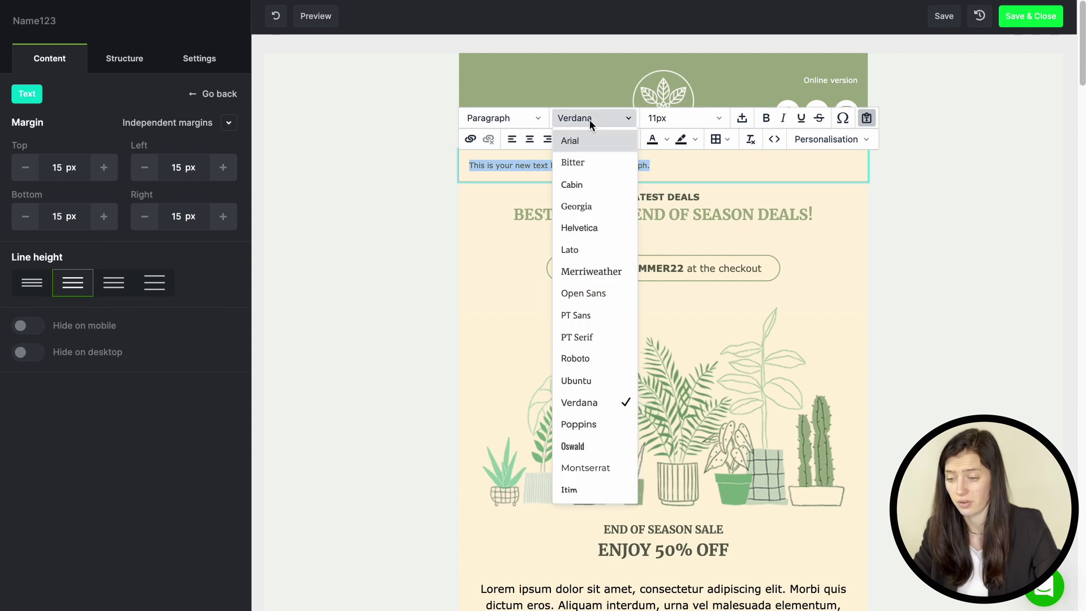
pyautogui.click(574, 182)
pyautogui.click(689, 119)
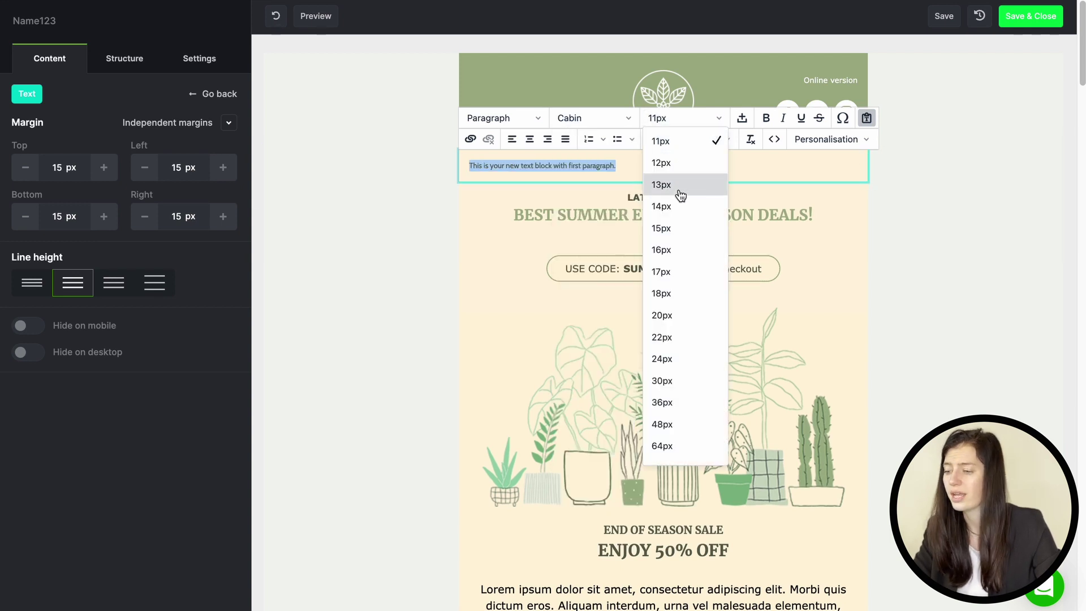
pyautogui.click(677, 249)
pyautogui.click(504, 118)
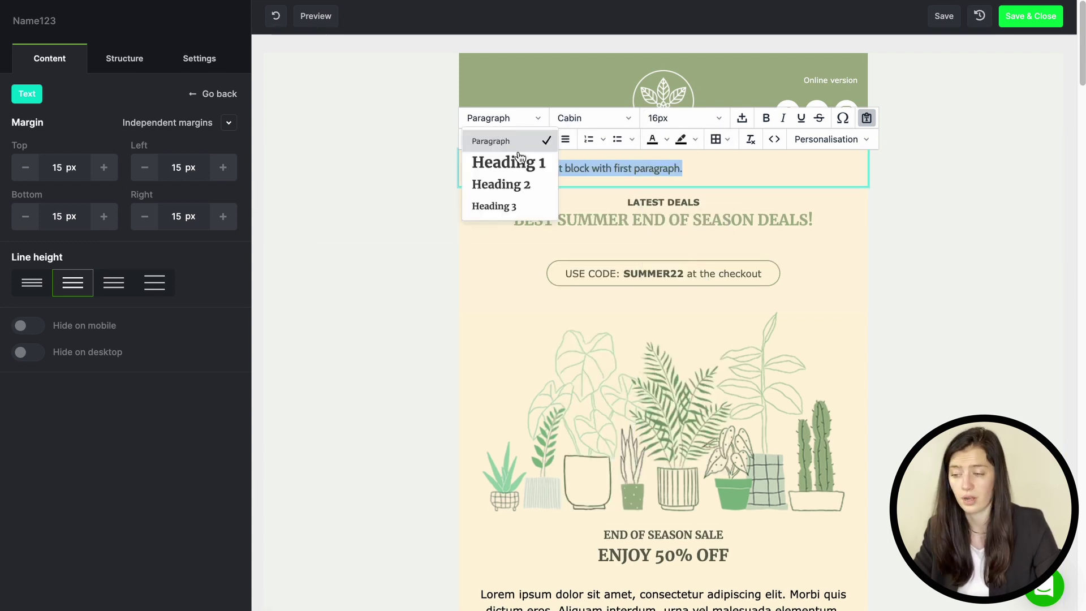
pyautogui.click(520, 161)
pyautogui.click(519, 119)
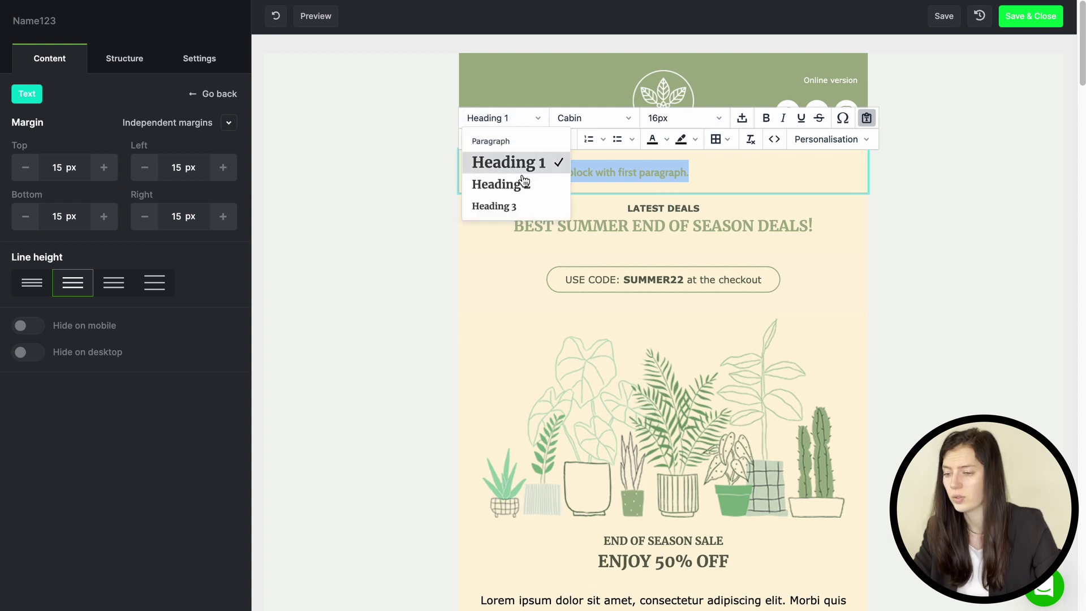
pyautogui.click(497, 206)
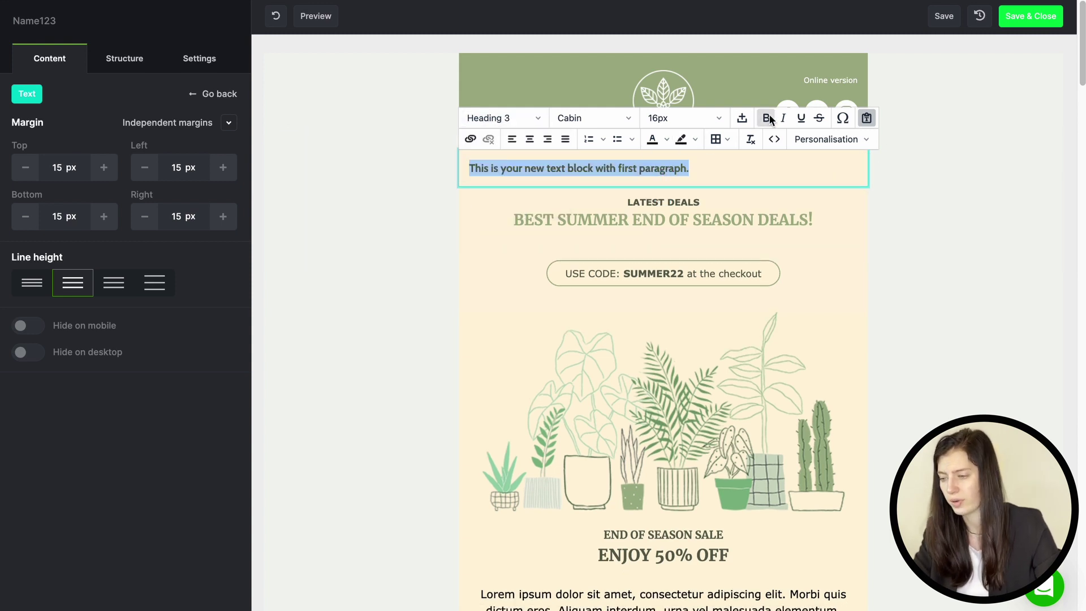
pyautogui.click(784, 117)
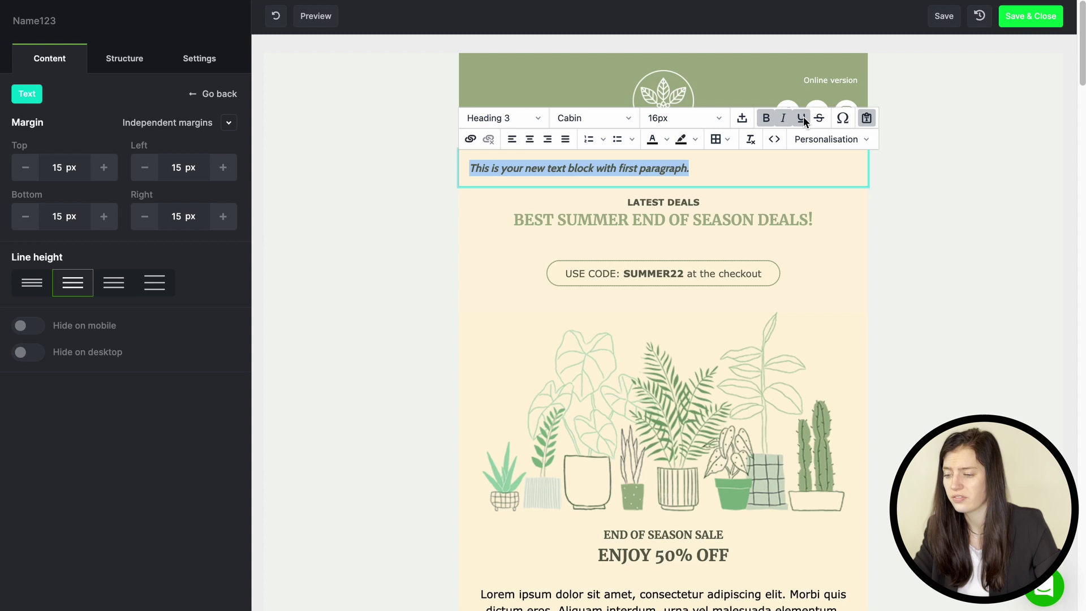
pyautogui.click(803, 119)
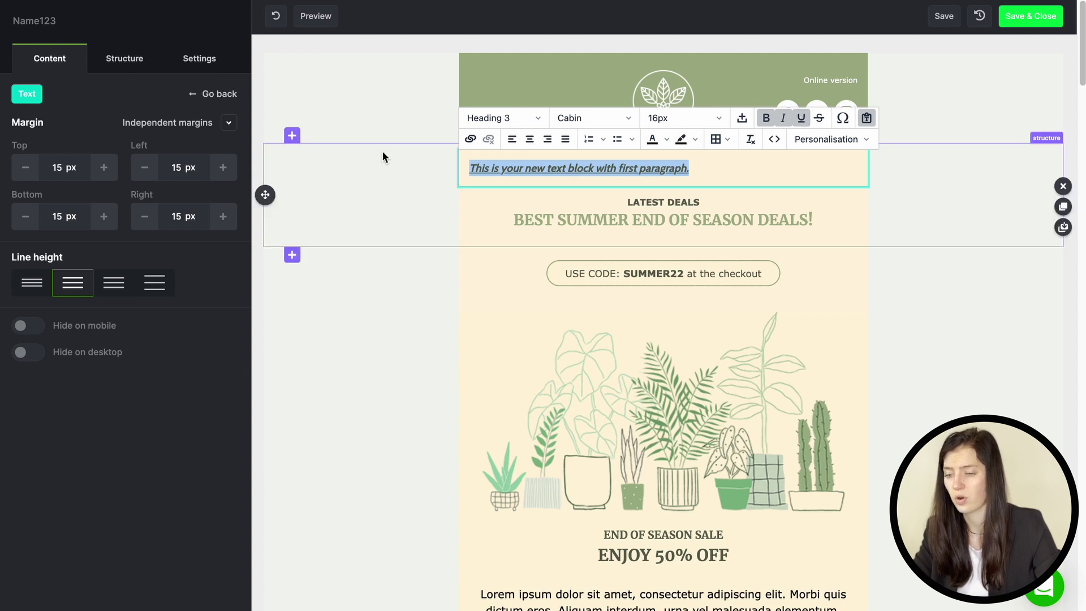
pyautogui.click(26, 326)
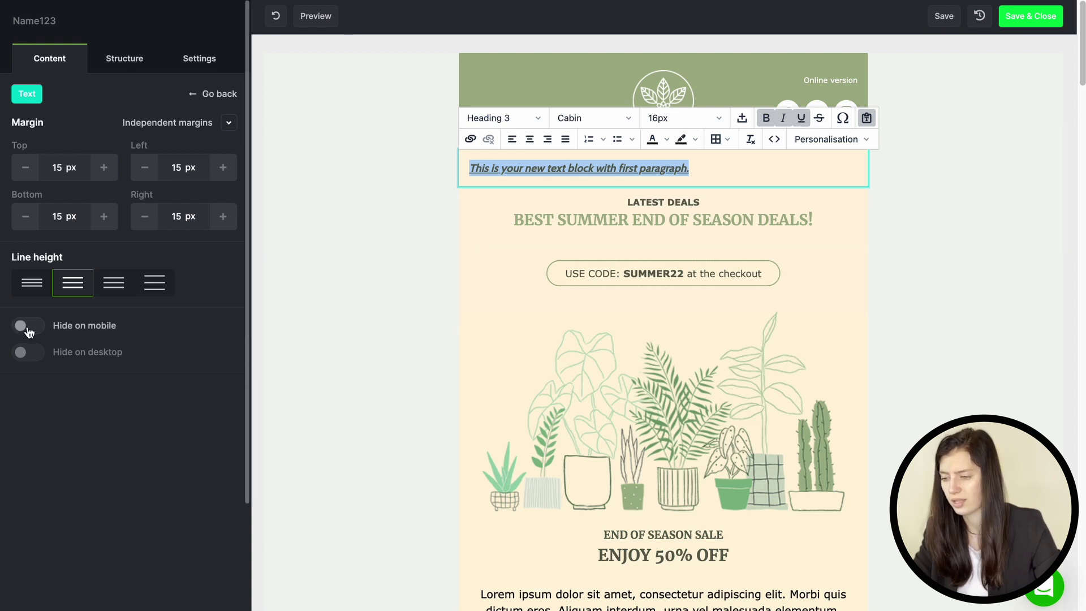
pyautogui.click(25, 355)
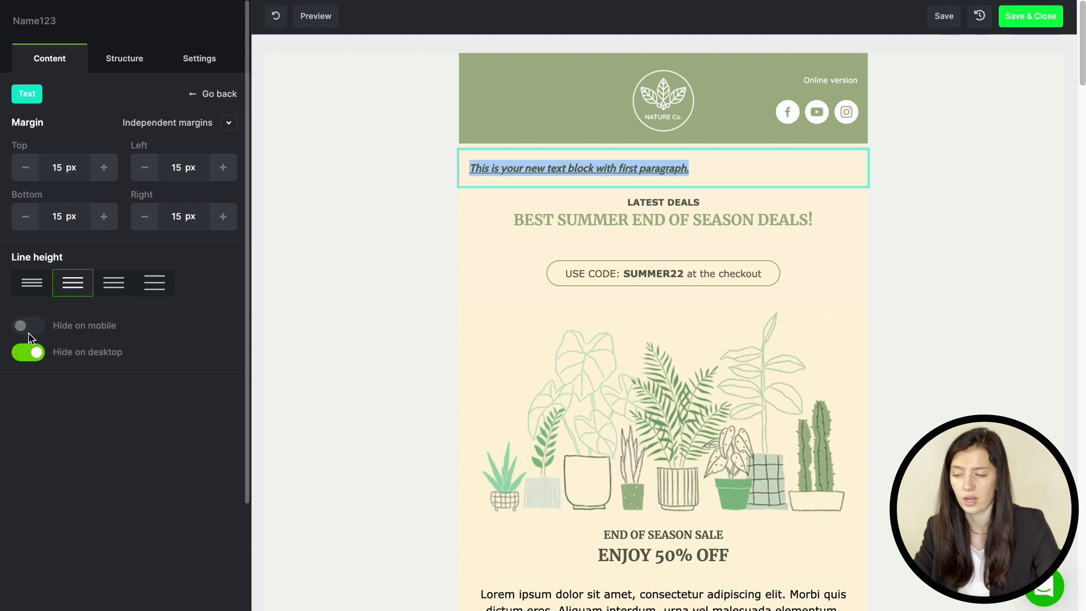
pyautogui.click(30, 327)
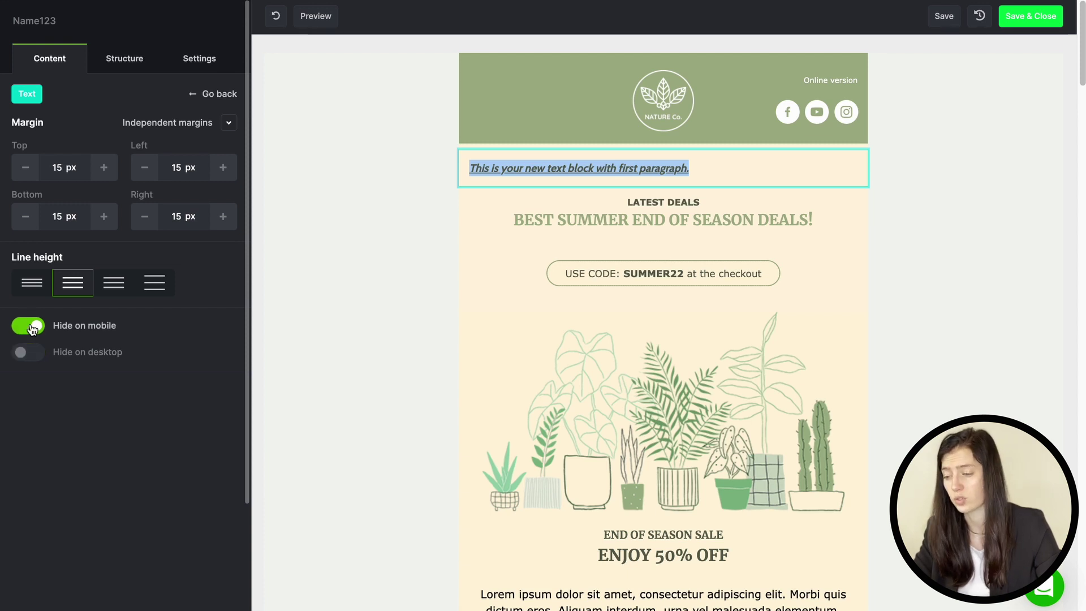
pyautogui.click(868, 163)
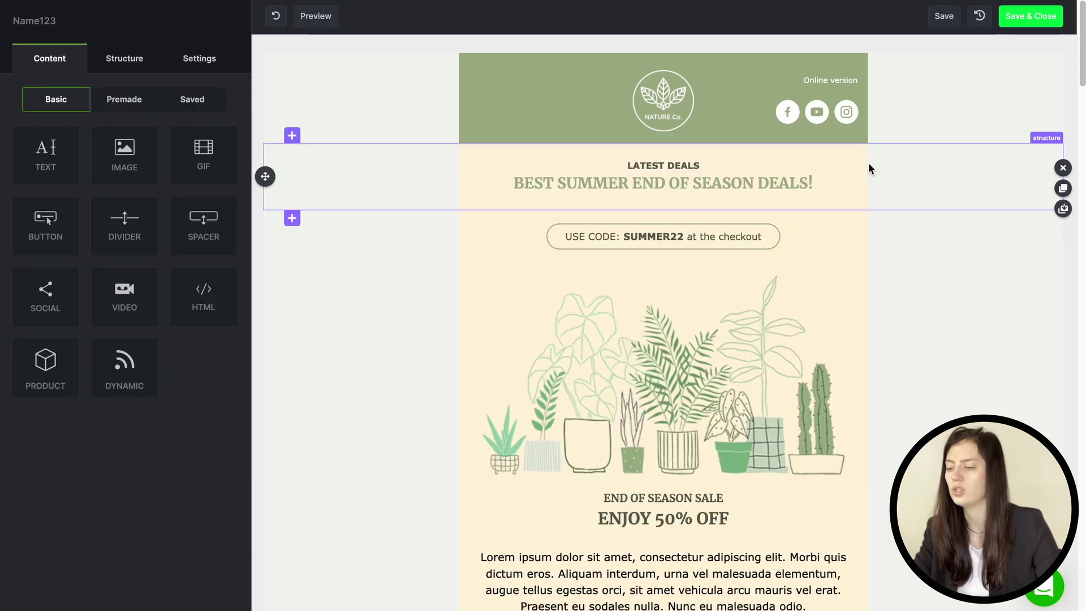
# Step: Replace the plant illustration with a stock cat photo sized to 63 %
pyautogui.click(624, 369)
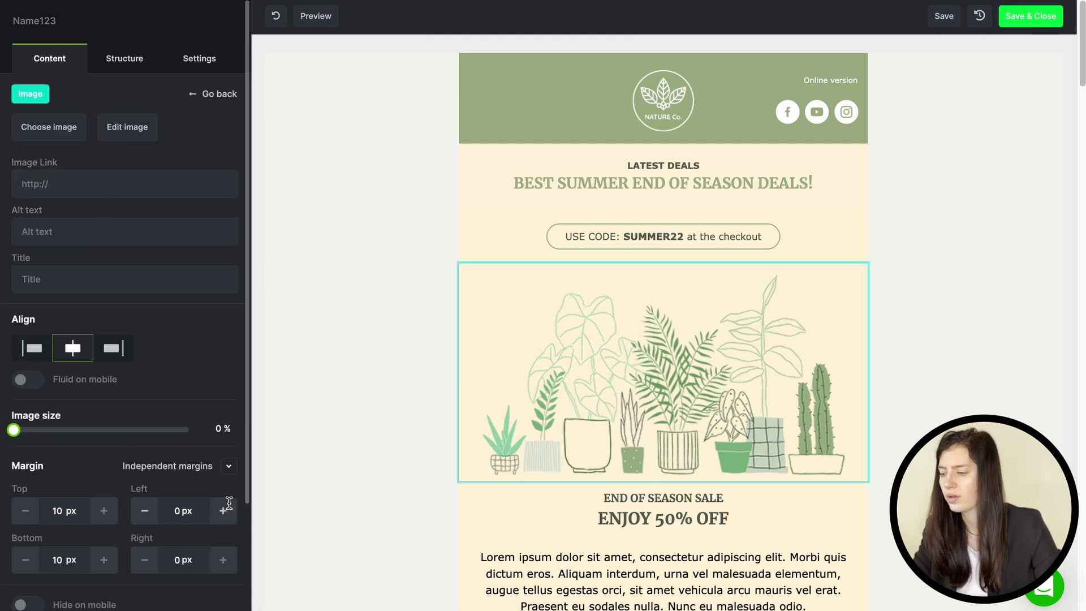
pyautogui.click(62, 138)
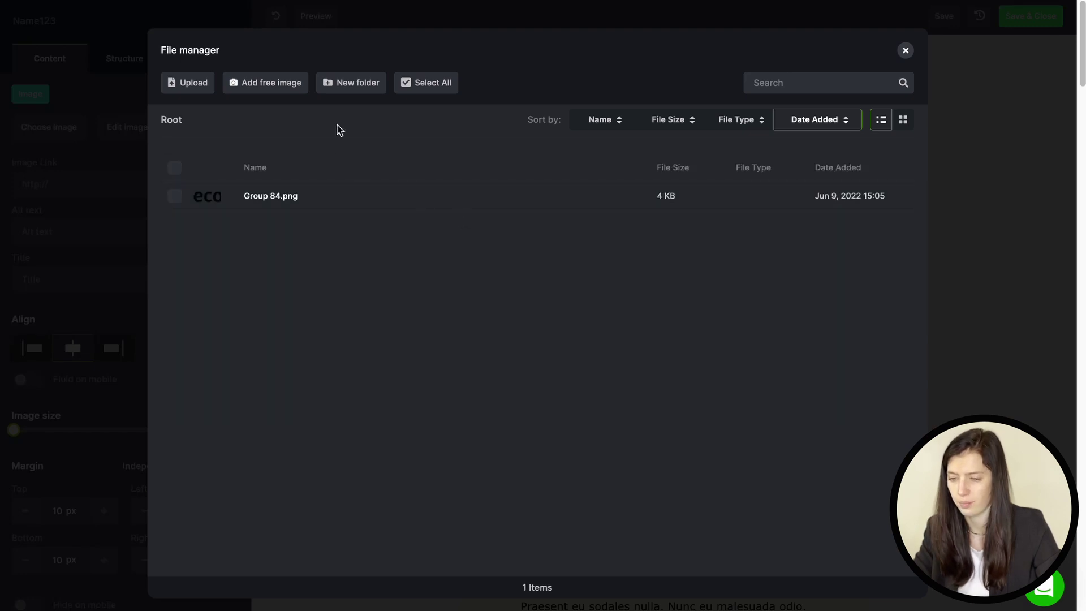
pyautogui.click(274, 83)
pyautogui.write('cat')
pyautogui.press('Return')
pyautogui.click(378, 249)
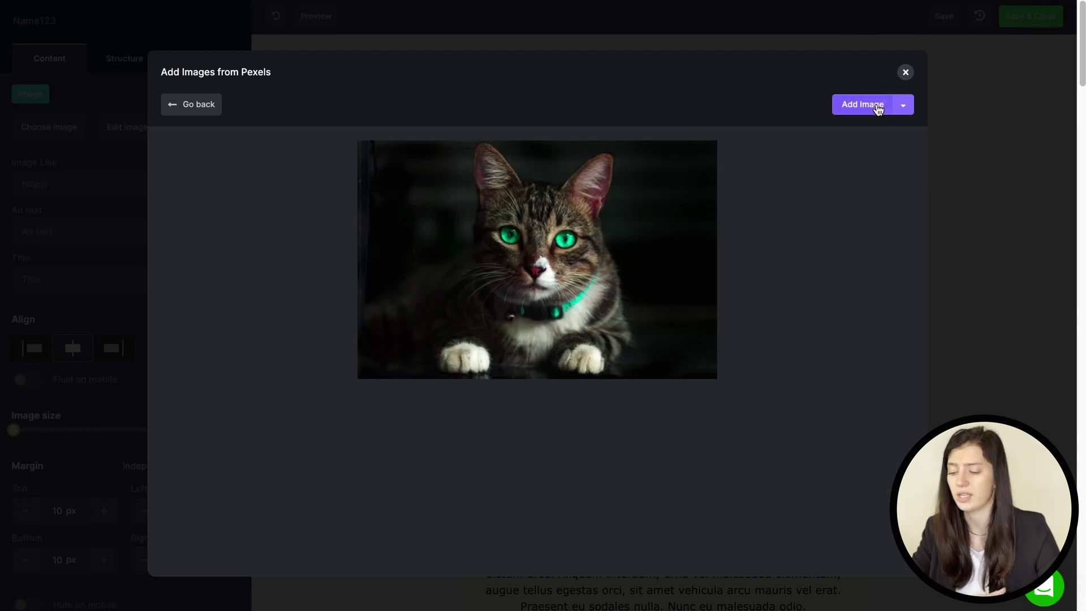
pyautogui.click(862, 104)
pyautogui.moveTo(13, 430); pyautogui.dragTo(126, 438)
# Step: Apply a Brownie filter of 15 and save the photo as a JPEG at quality 41
pyautogui.click(128, 128)
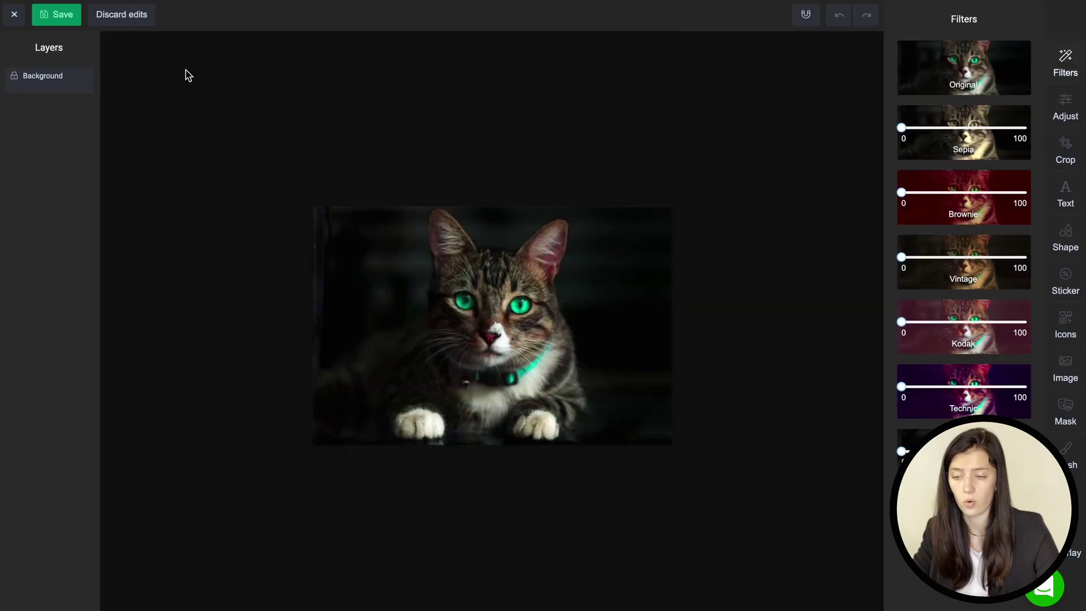
pyautogui.click(919, 191)
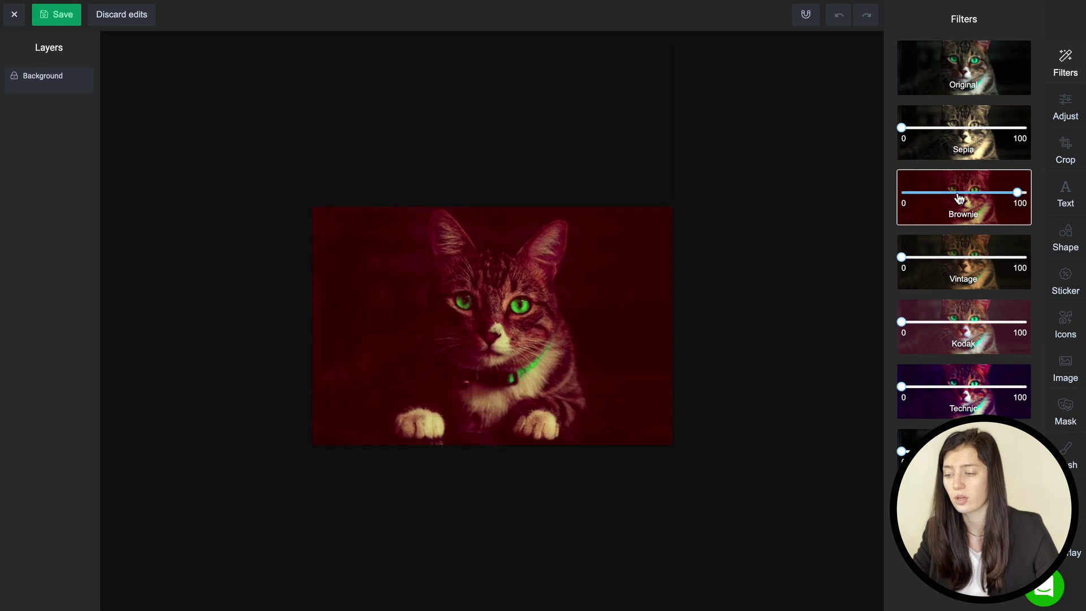
pyautogui.click(60, 14)
pyautogui.click(387, 278)
pyautogui.click(419, 310)
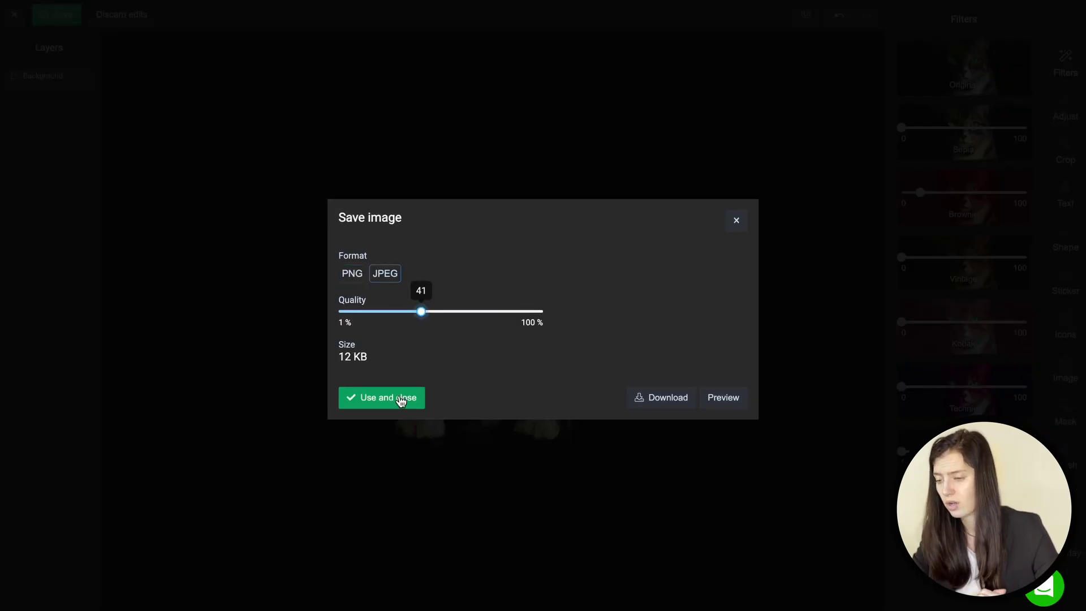
pyautogui.click(402, 400)
pyautogui.click(110, 182)
pyautogui.write('https://ecomail.app/')
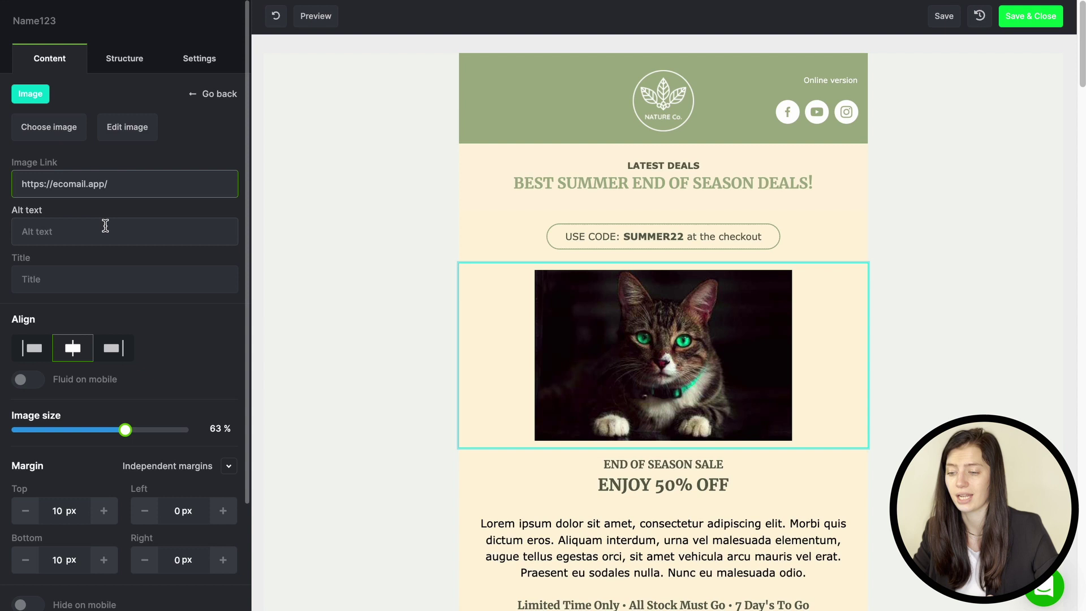
pyautogui.click(104, 229)
pyautogui.write('Ecomail')
pyautogui.click(99, 277)
pyautogui.write('Ecomail')
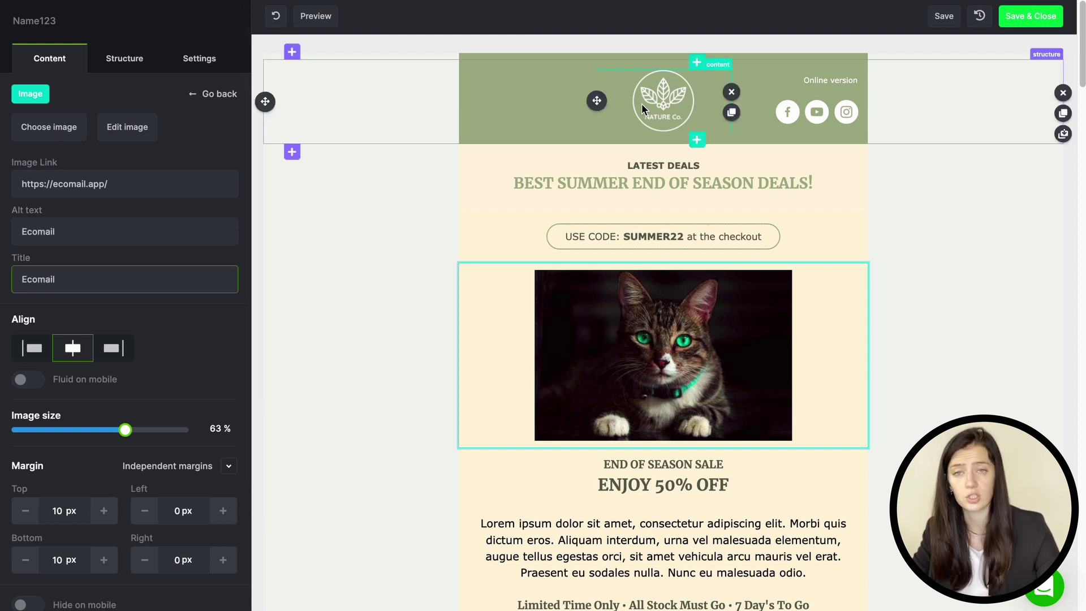
# Step: Delete the cat photo block and insert a GIF block with a grey kitten GIF found by searching 'cat'
pyautogui.click(867, 347)
pyautogui.moveTo(205, 155); pyautogui.dragTo(531, 291)
pyautogui.click(175, 178)
pyautogui.write('c')
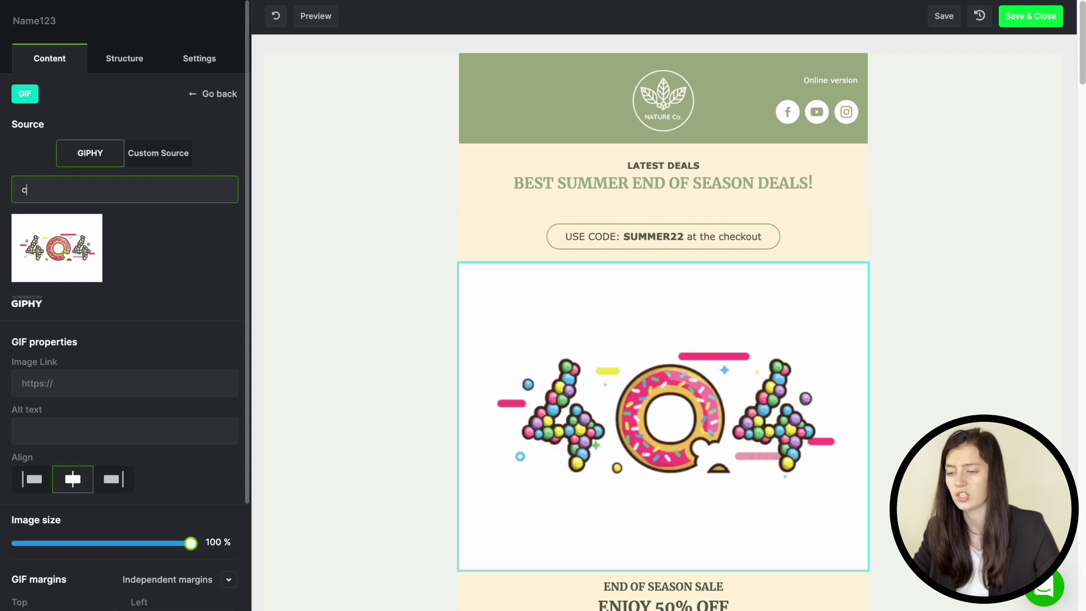
pyautogui.write('at')
pyautogui.click(150, 254)
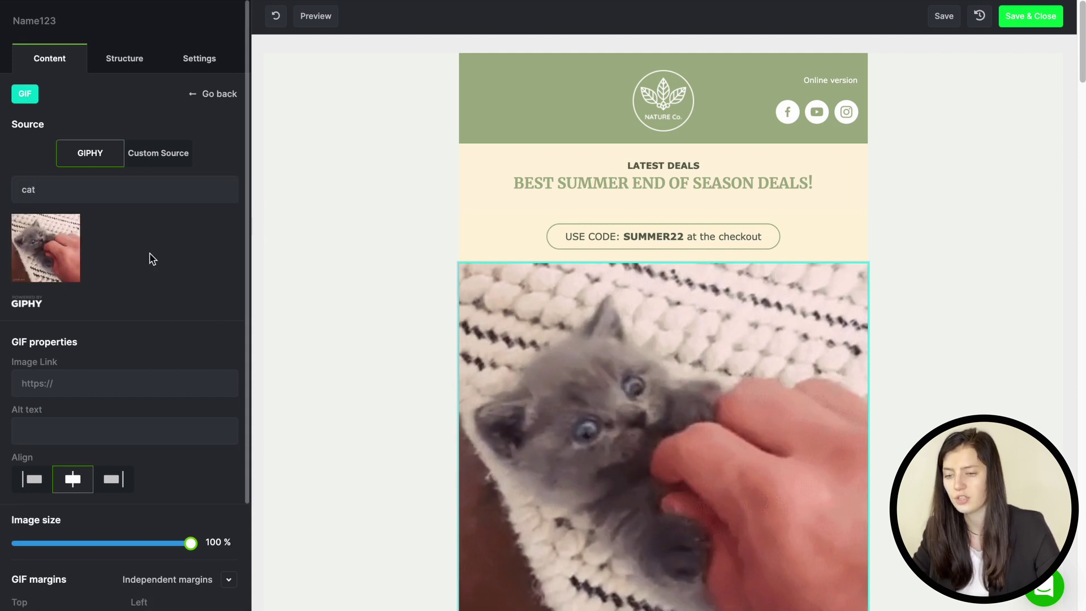
pyautogui.click(161, 154)
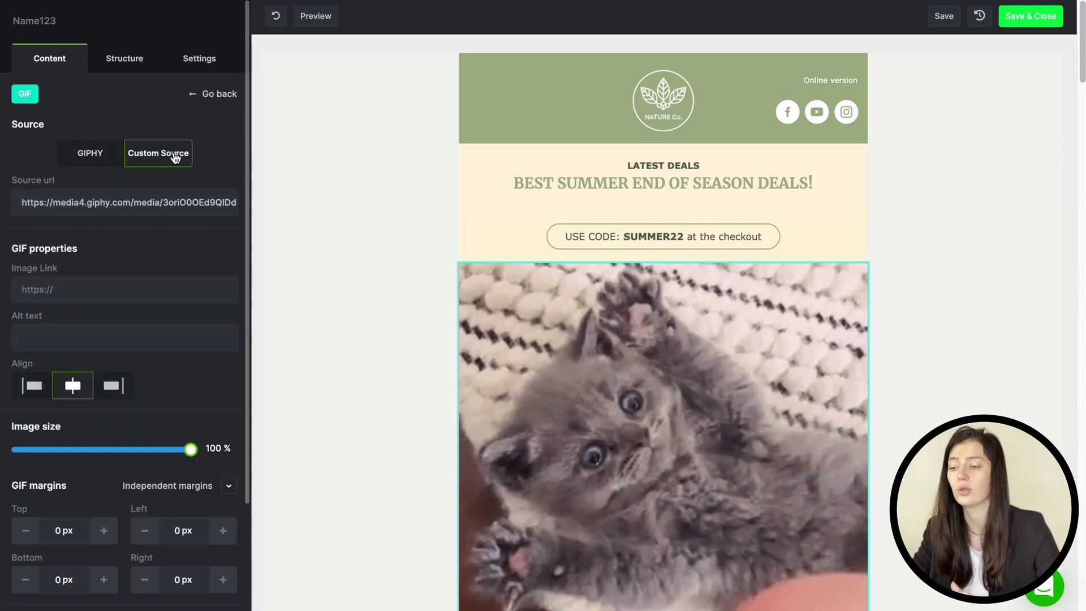
# Step: Add a video block in the email and paste the YouTube video link into it
pyautogui.moveTo(124, 297); pyautogui.dragTo(568, 283)
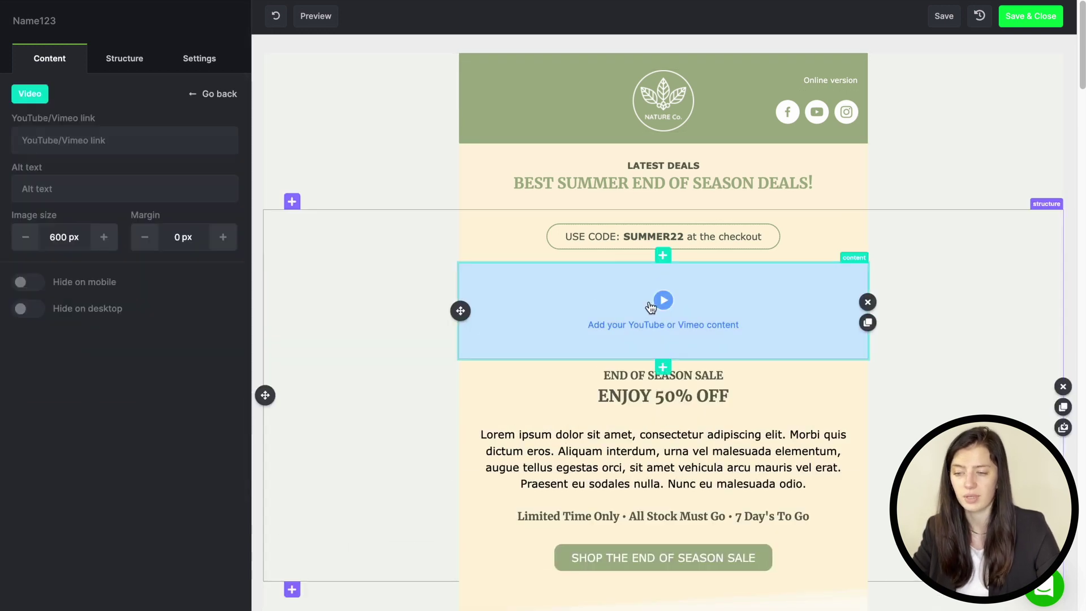
pyautogui.click(168, 141)
pyautogui.write('https://youtu.be/HCzpKp3_9lk')
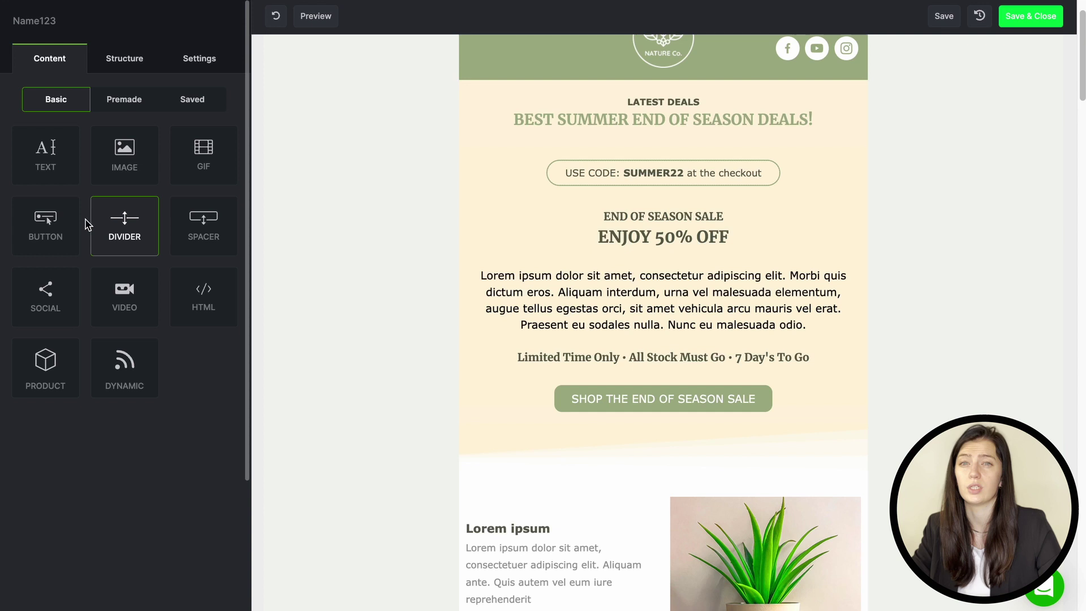
pyautogui.click(47, 223)
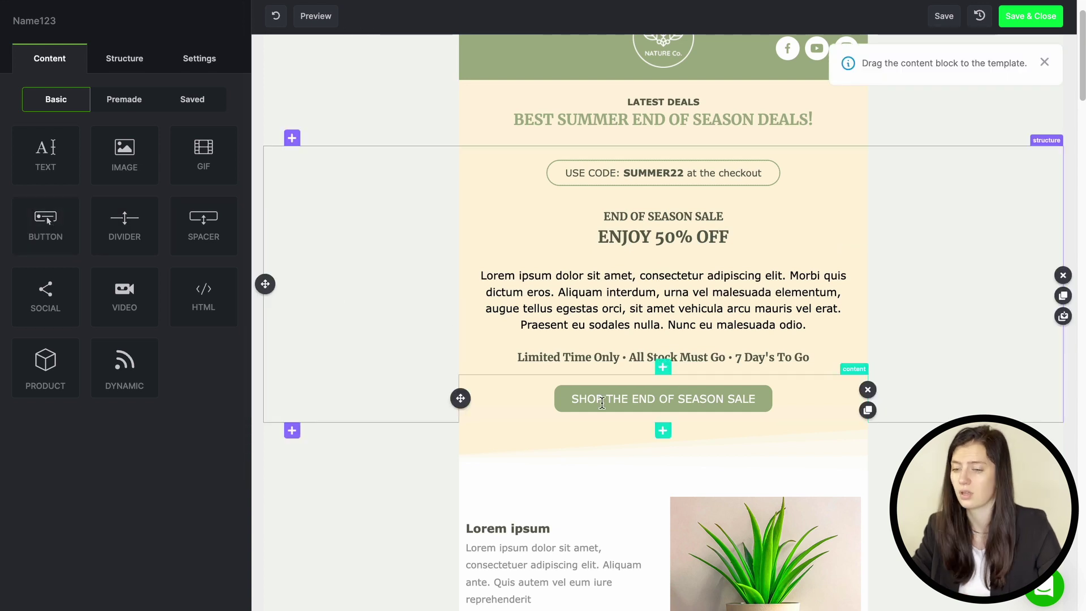
pyautogui.click(601, 399)
pyautogui.tripleClick(141, 141)
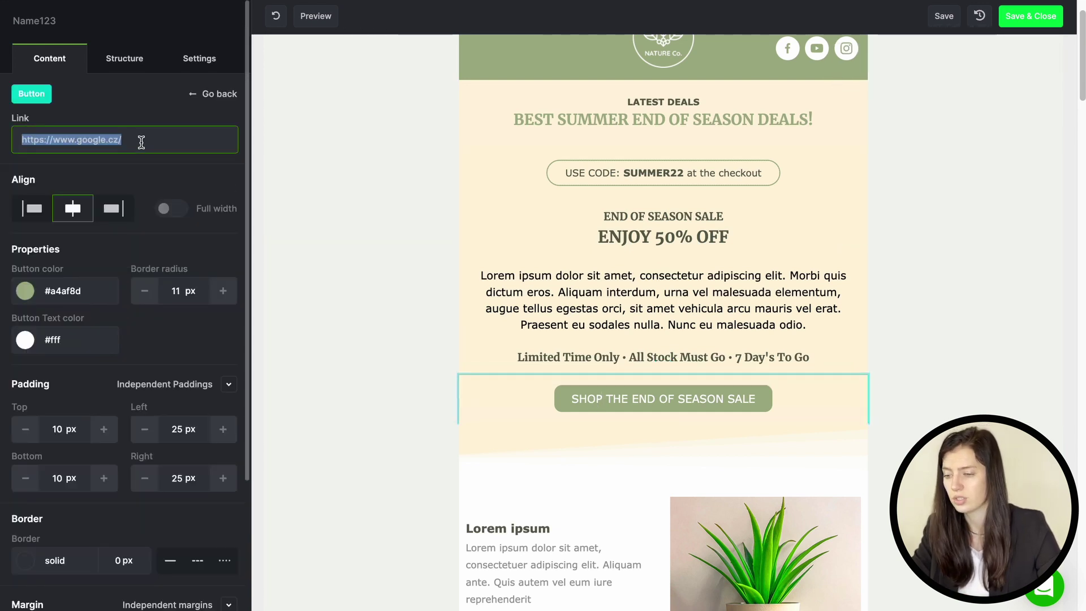
pyautogui.write('https://ecomail.app/')
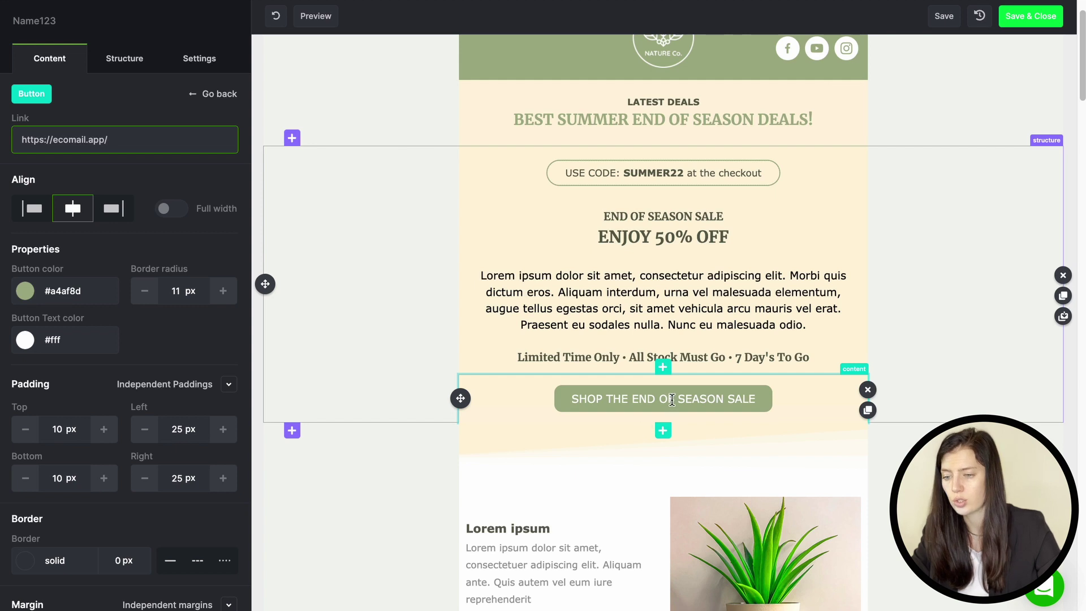
pyautogui.click(671, 399)
pyautogui.press('End')
pyautogui.write('NOW')
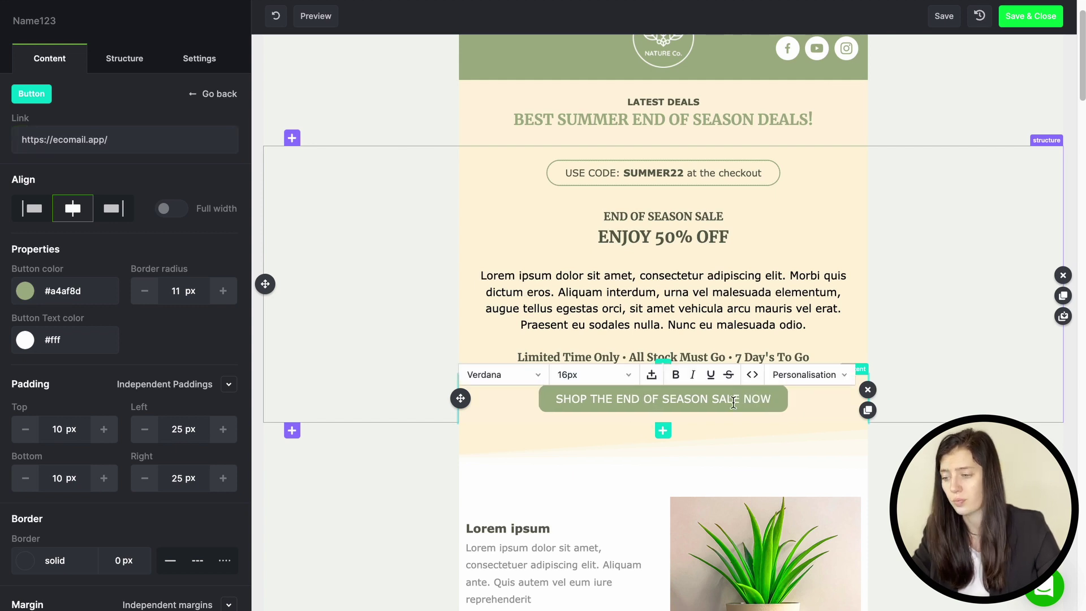
# Step: Keep the shop button centred and change its colour to grey #71756B
pyautogui.click(114, 210)
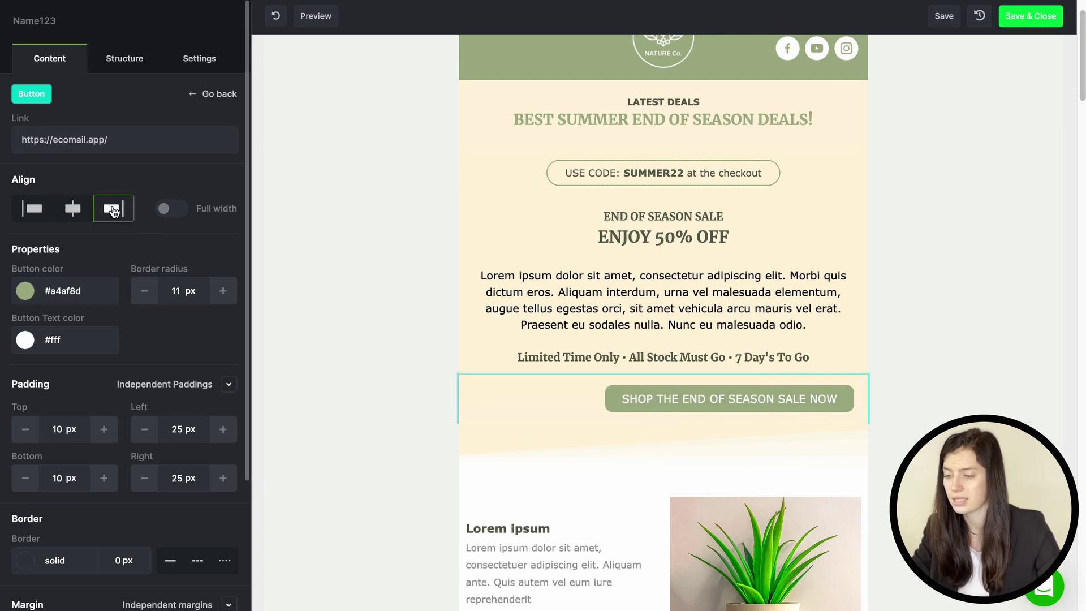
pyautogui.click(73, 208)
pyautogui.click(31, 297)
pyautogui.moveTo(62, 345); pyautogui.dragTo(69, 367)
pyautogui.click(85, 288)
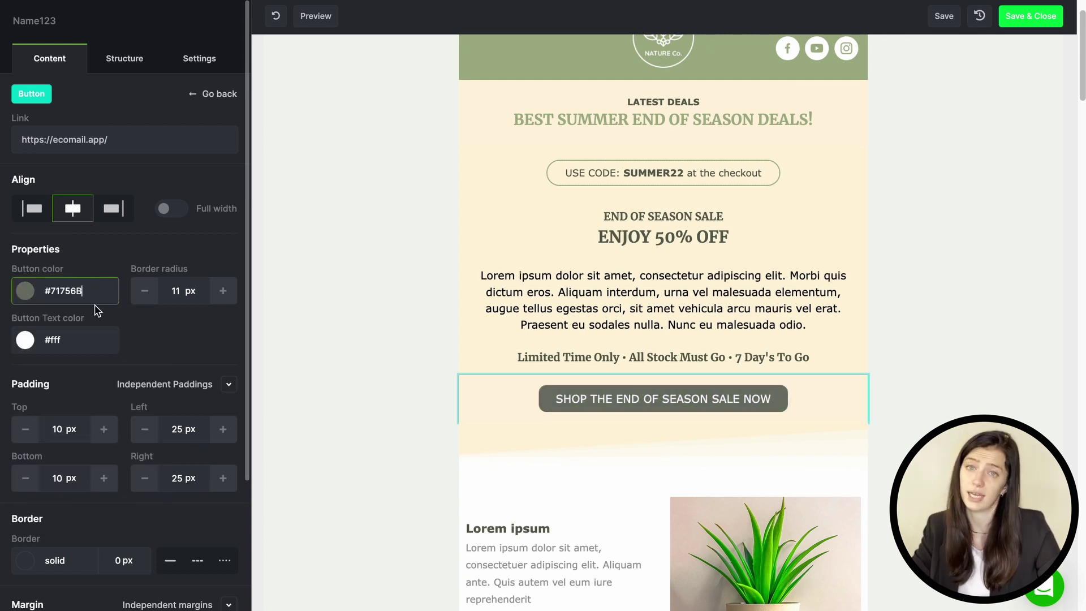
pyautogui.scroll(-3, 94, 300)
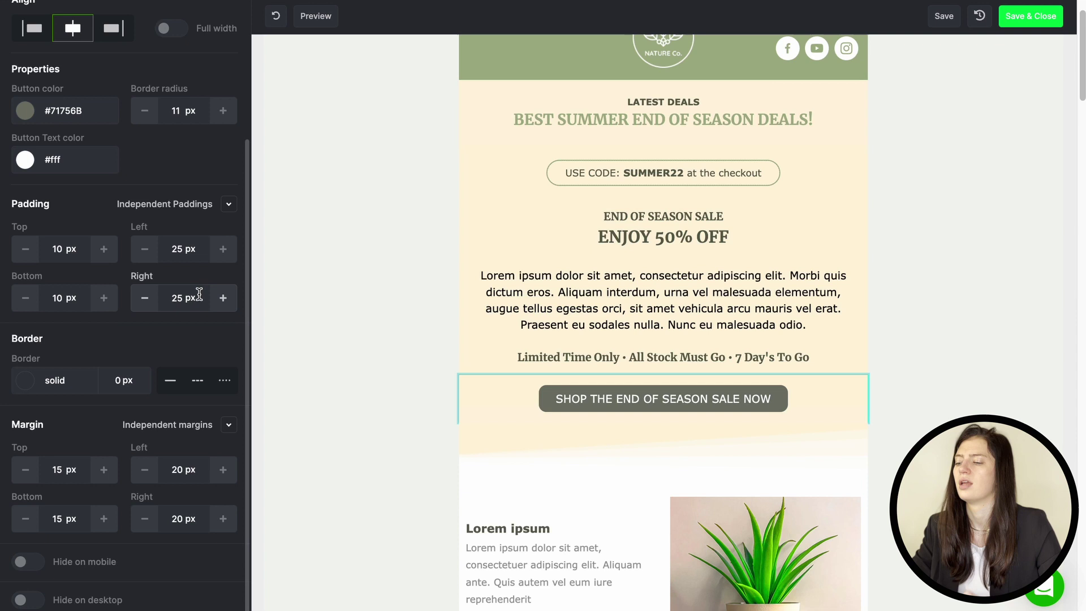
# Step: Add a dashed divider below the shop button and a 150 px spacer above it
pyautogui.press('Escape')
pyautogui.moveTo(158, 236); pyautogui.dragTo(582, 431)
pyautogui.click(204, 146)
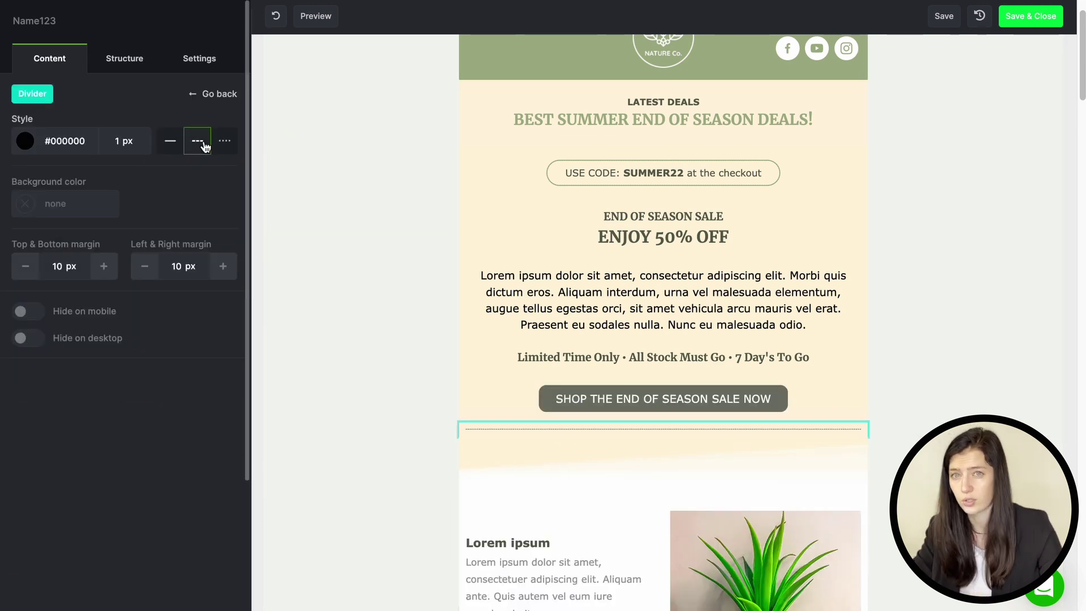
pyautogui.click(59, 61)
pyautogui.moveTo(204, 238); pyautogui.dragTo(555, 439)
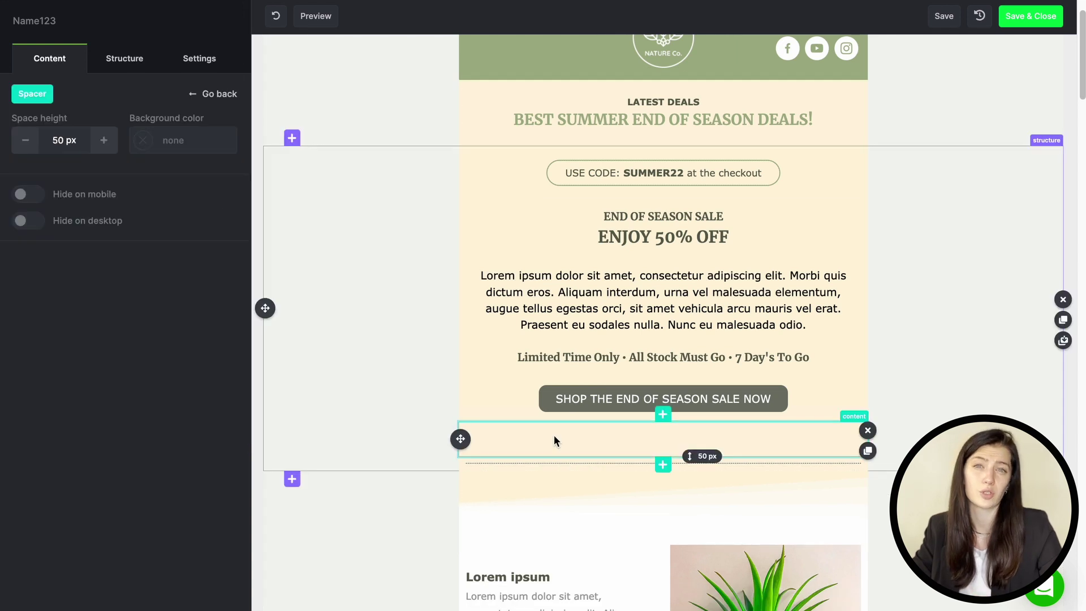
pyautogui.doubleClick(61, 138)
pyautogui.write('1')
pyautogui.write('50')
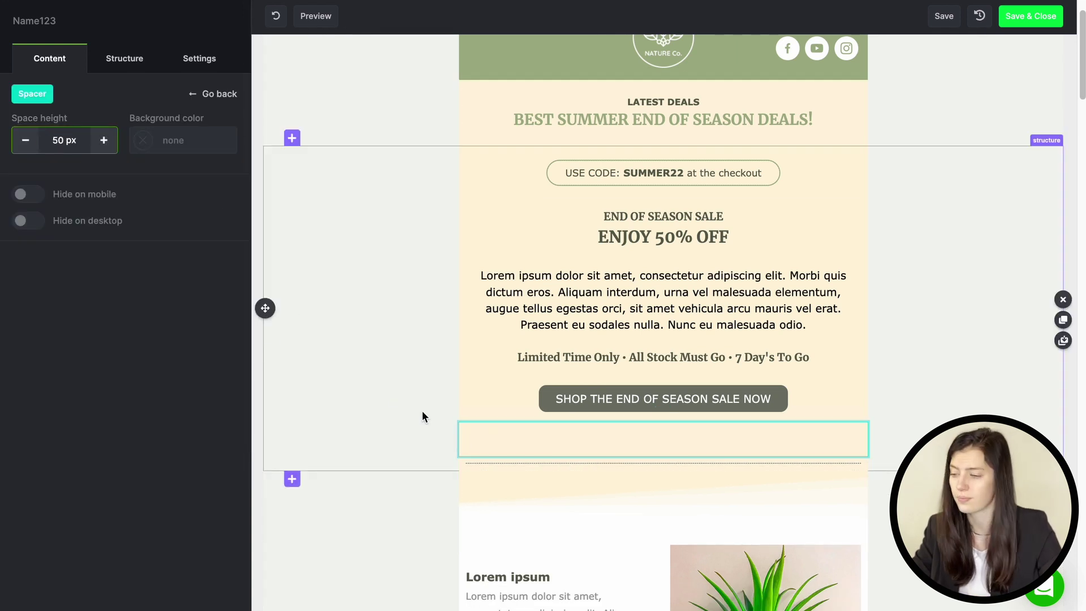
pyautogui.click(409, 312)
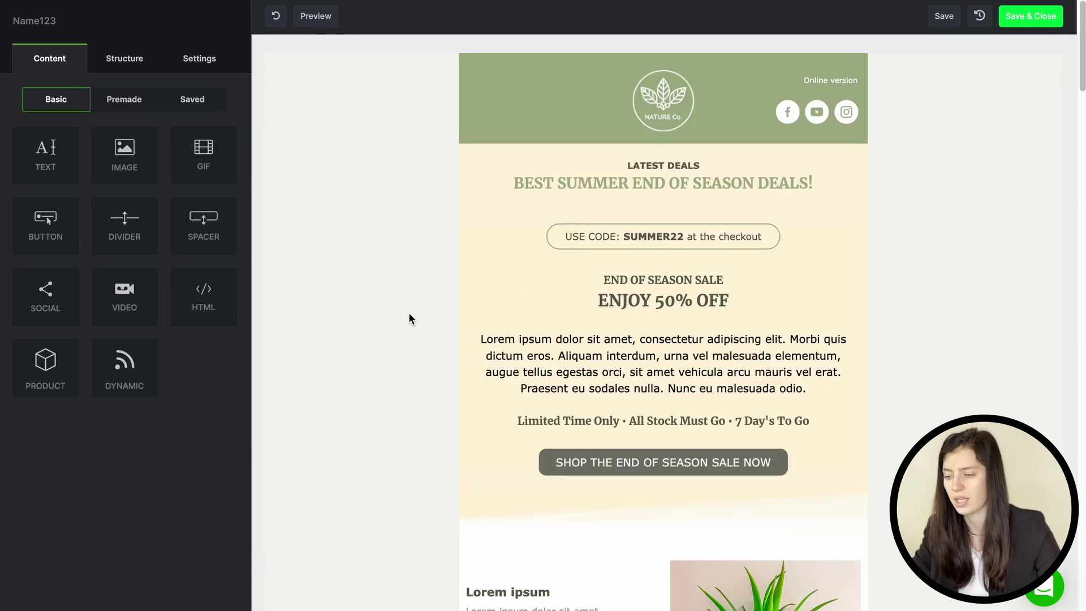
# Step: Try Rounded black on the header social icons, revert to Rounded white, and open the Facebook link settings
pyautogui.click(820, 113)
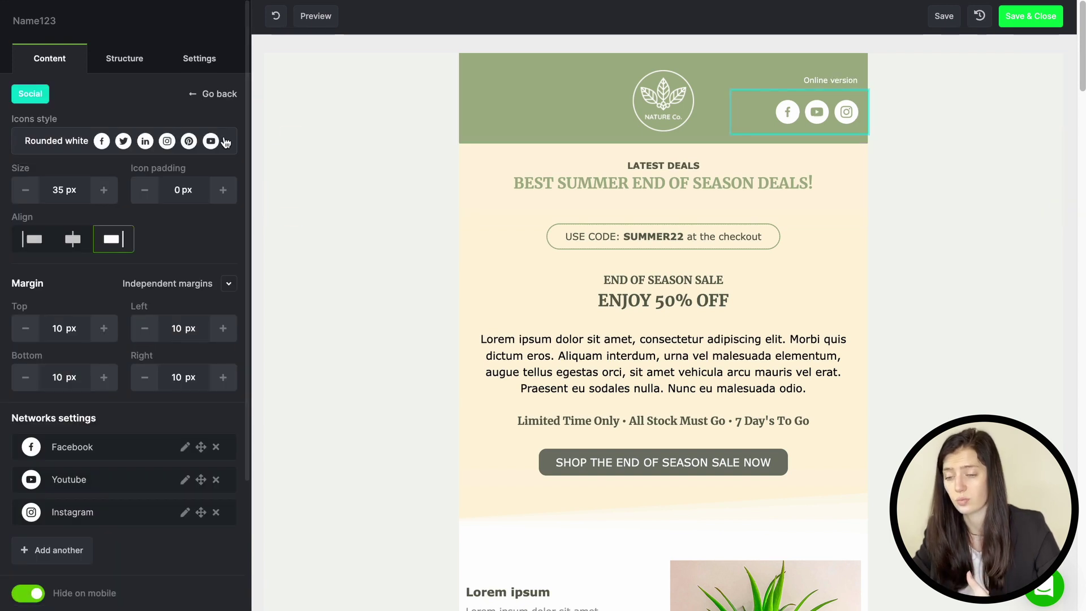
pyautogui.click(180, 141)
pyautogui.click(184, 194)
pyautogui.click(181, 141)
pyautogui.click(185, 223)
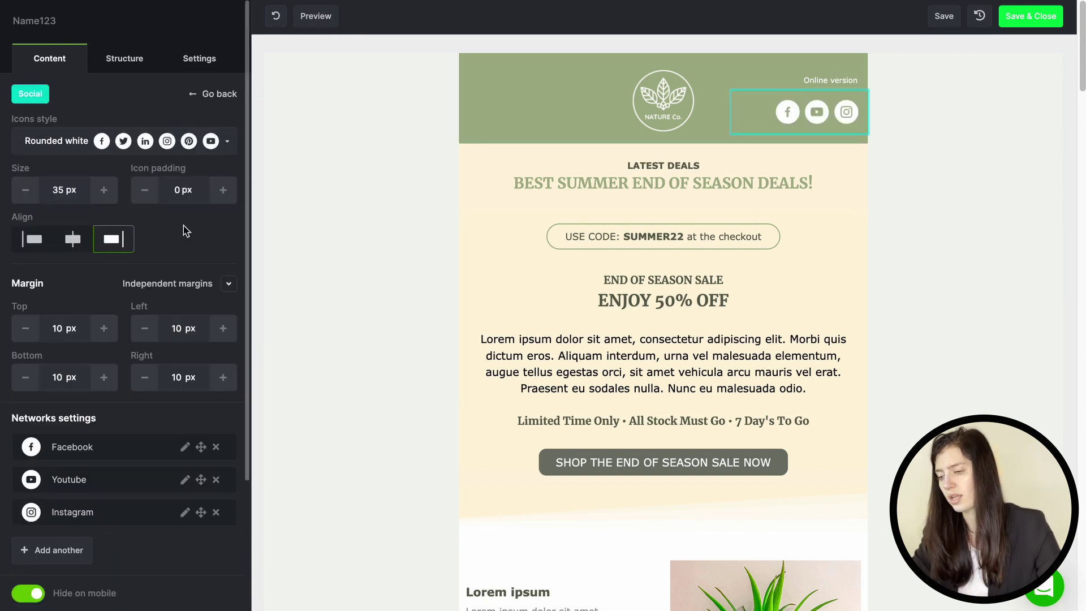
pyautogui.scroll(-1, 170, 297)
pyautogui.click(185, 428)
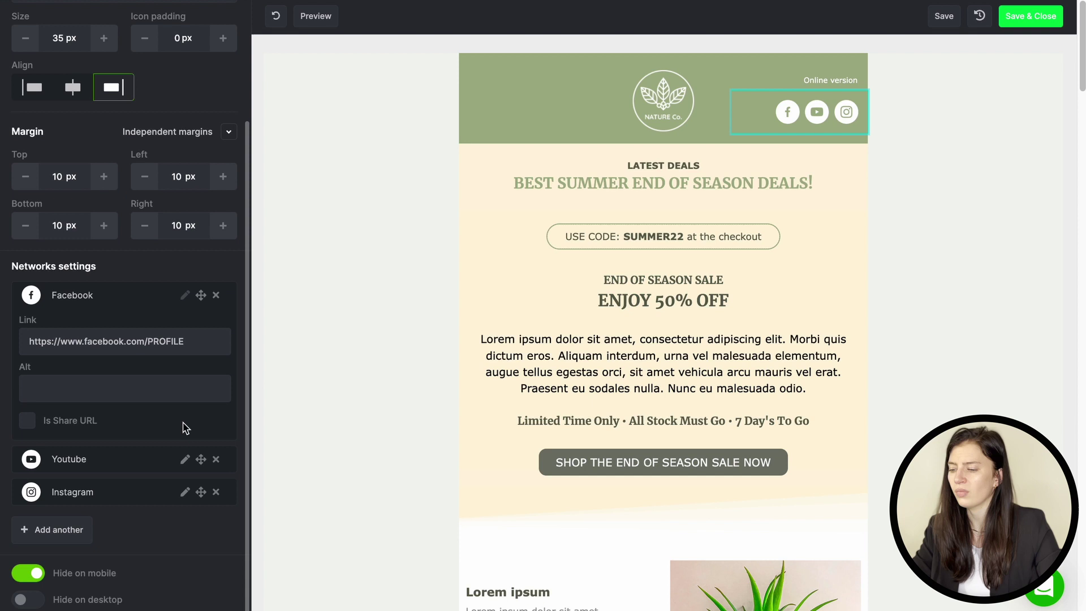
# Step: Drop a product block under the sale section, connect the shop's product feed, and choose Nike The Next
pyautogui.click(296, 286)
pyautogui.scroll(-5, 296, 286)
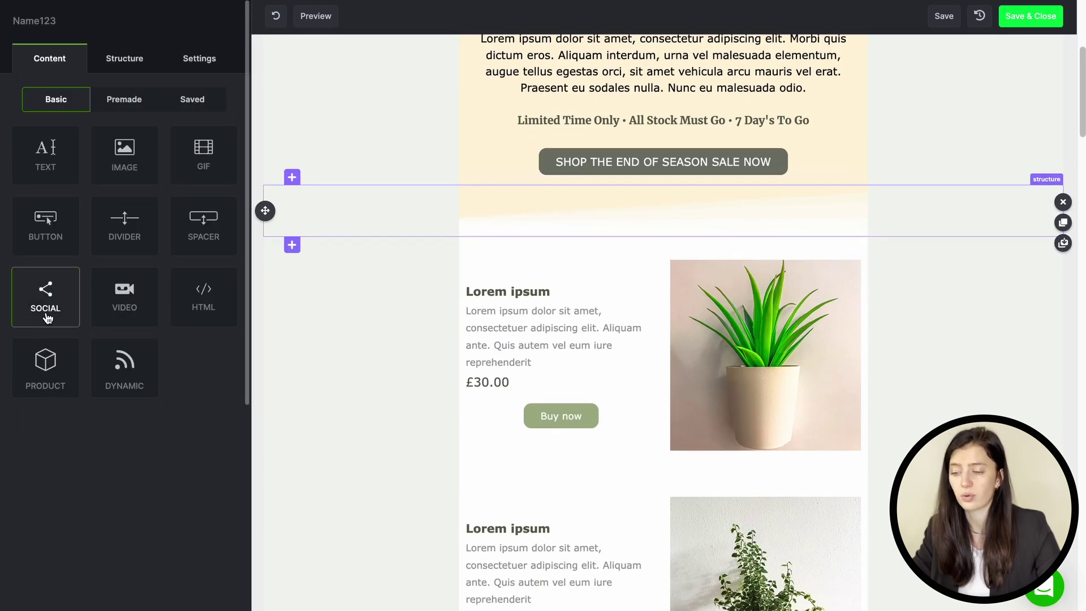
pyautogui.moveTo(44, 364); pyautogui.dragTo(645, 232)
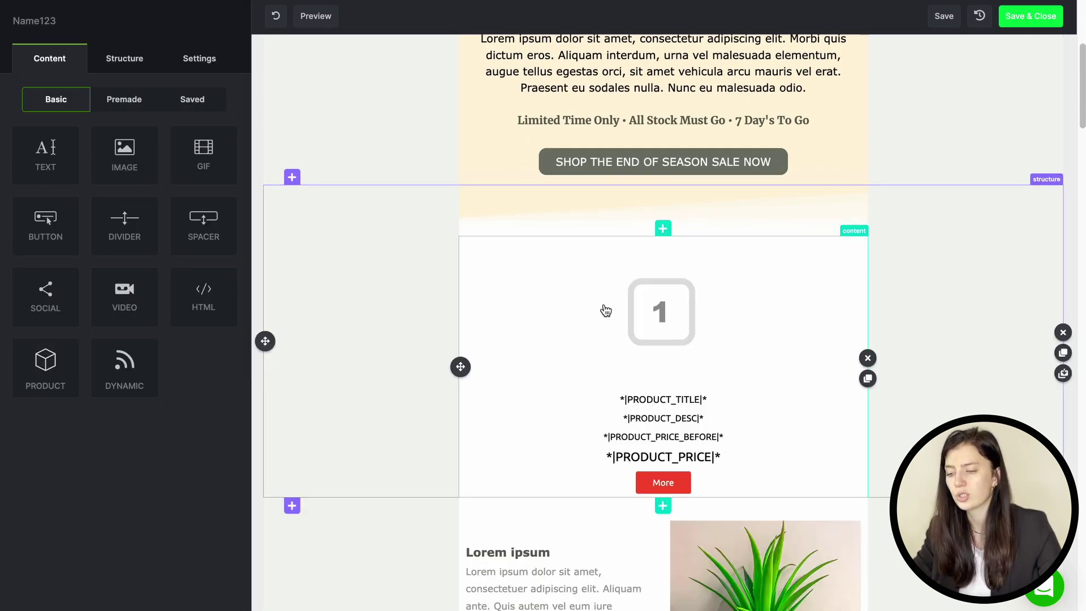
pyautogui.scroll(-1, 138, 317)
pyautogui.scroll(-5, 139, 317)
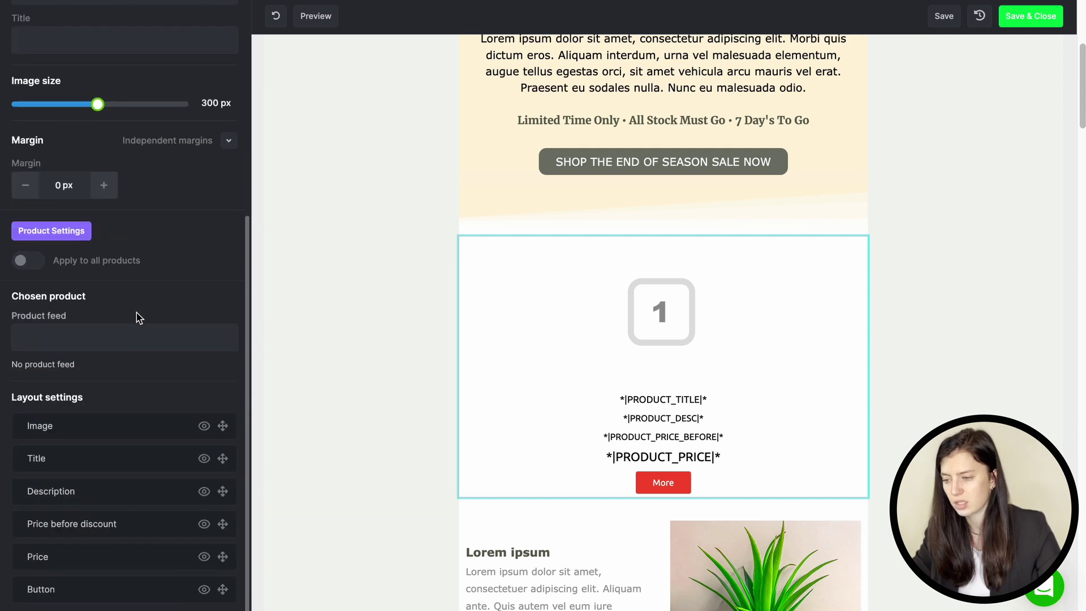
pyautogui.click(117, 336)
pyautogui.click(117, 367)
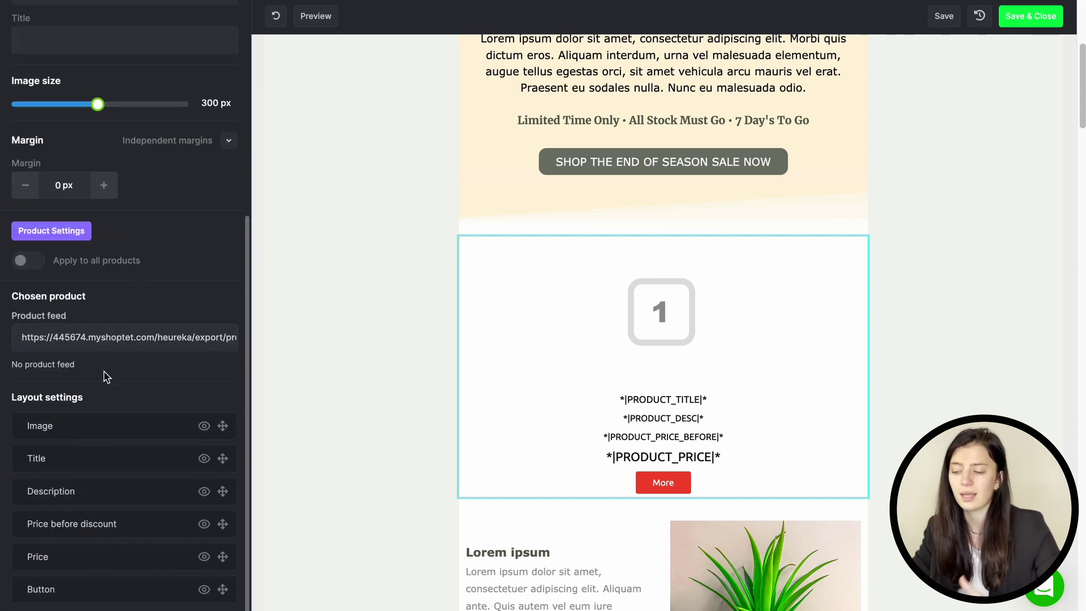
pyautogui.click(96, 386)
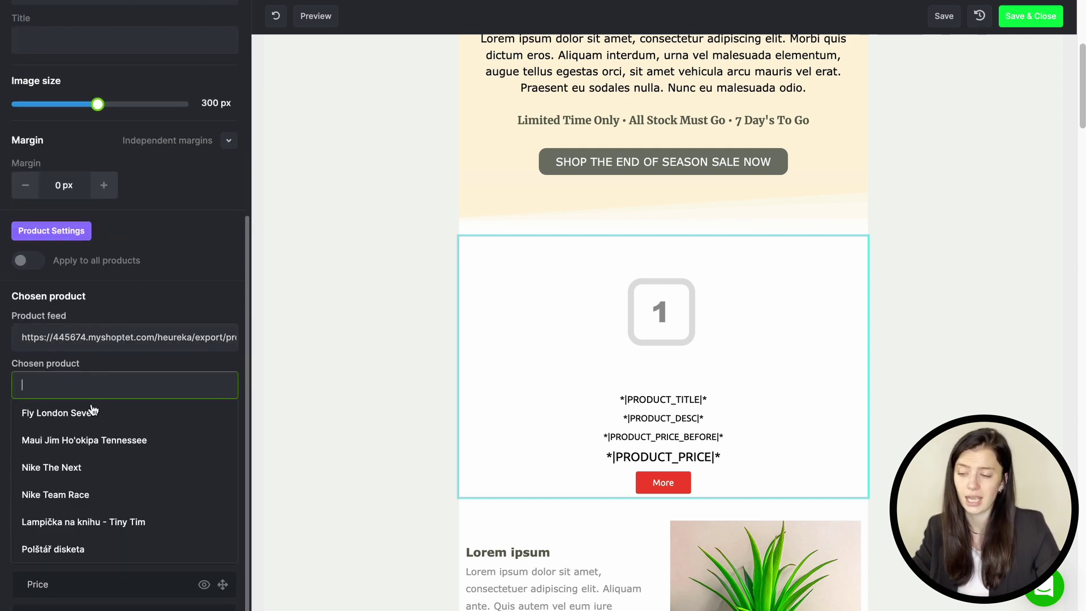
pyautogui.click(85, 474)
pyautogui.scroll(-1, 456, 430)
# Step: Add an HTML block below the sale section and paste the countdown-timer code over its placeholder line
pyautogui.click(456, 430)
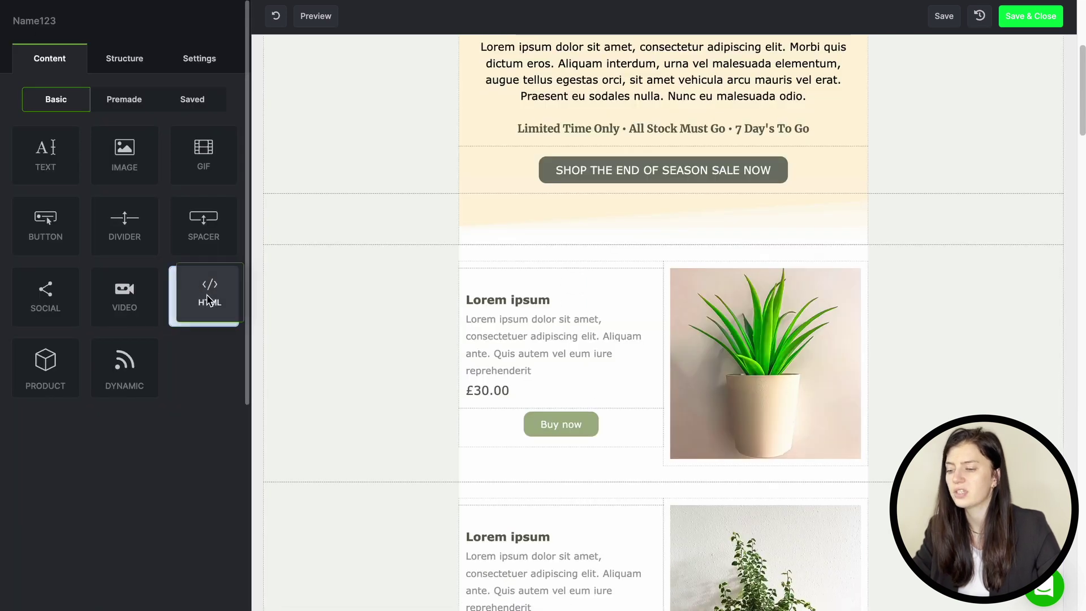
pyautogui.moveTo(207, 300); pyautogui.dragTo(523, 251)
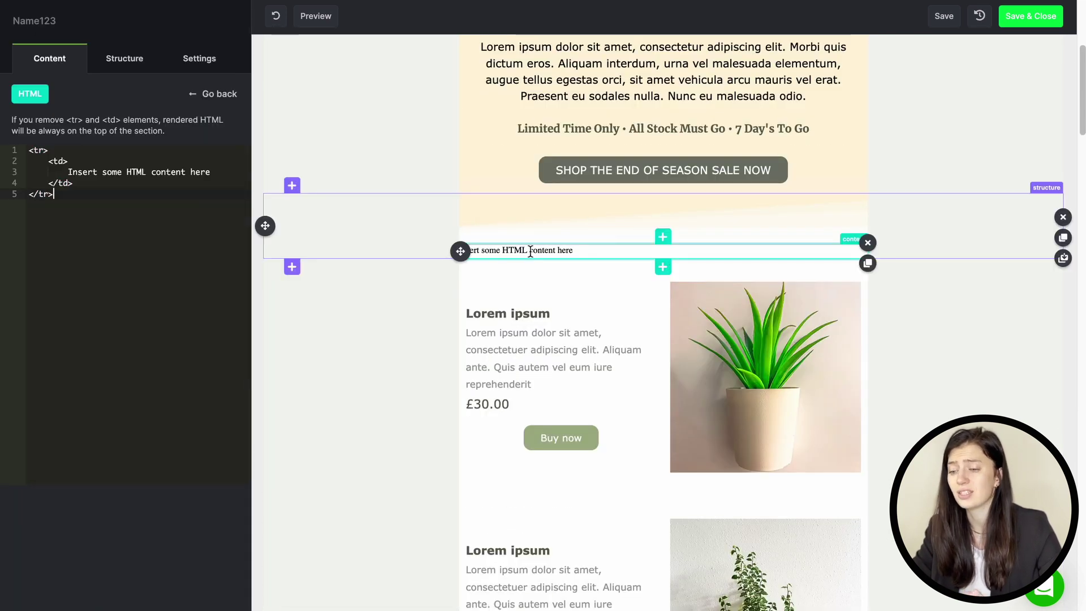
pyautogui.tripleClick(181, 172)
pyautogui.hotkey('ctrl', 'v')
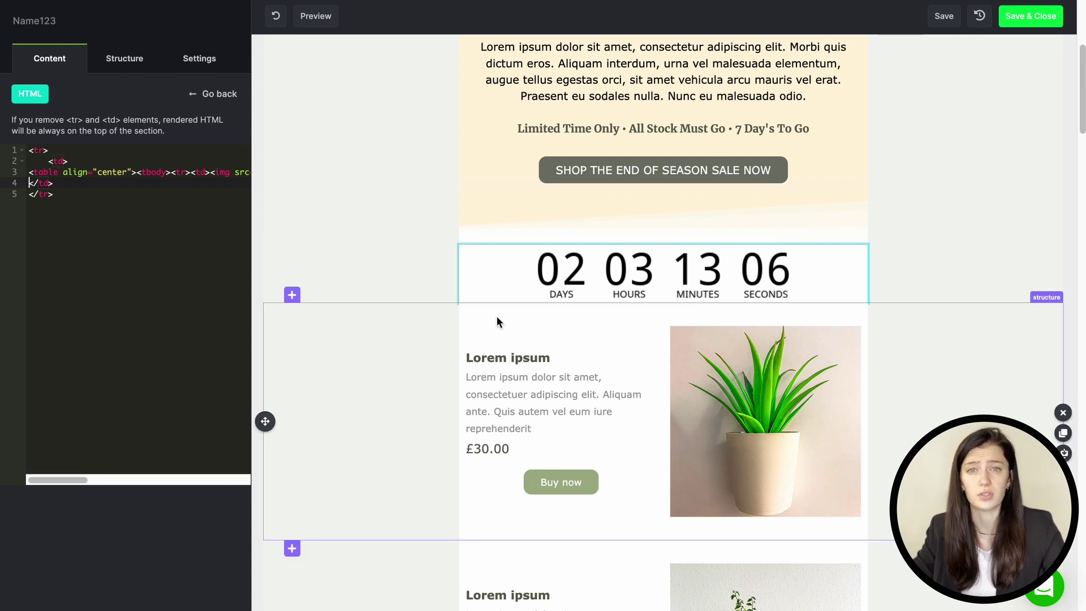
# Step: Check that the footer unsubscribe text links to the *|UNSUB|* merge tag
pyautogui.scroll(-15, 496, 316)
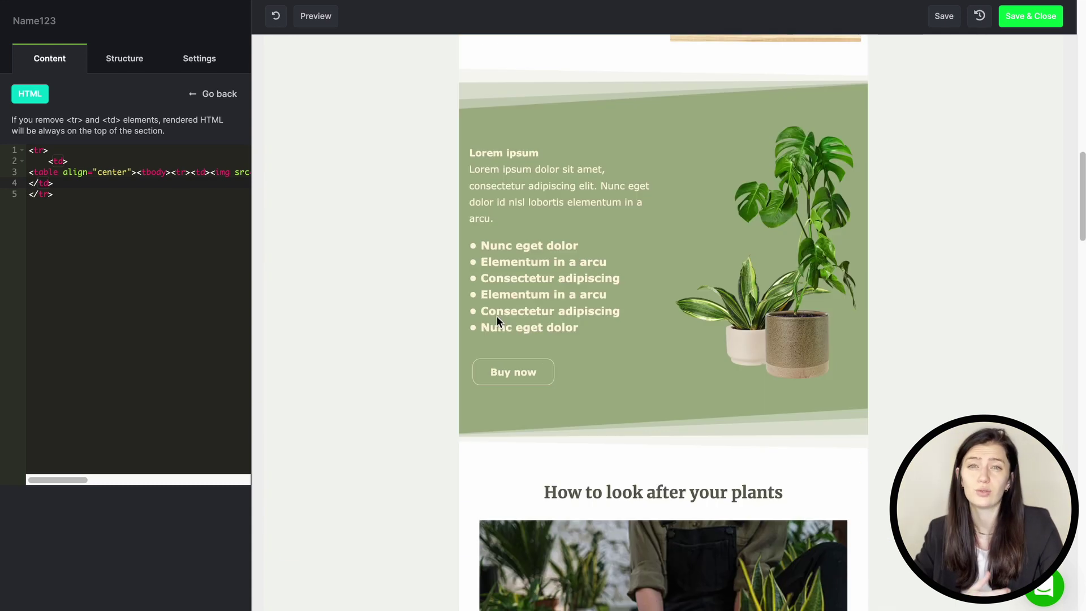
pyautogui.click(742, 558)
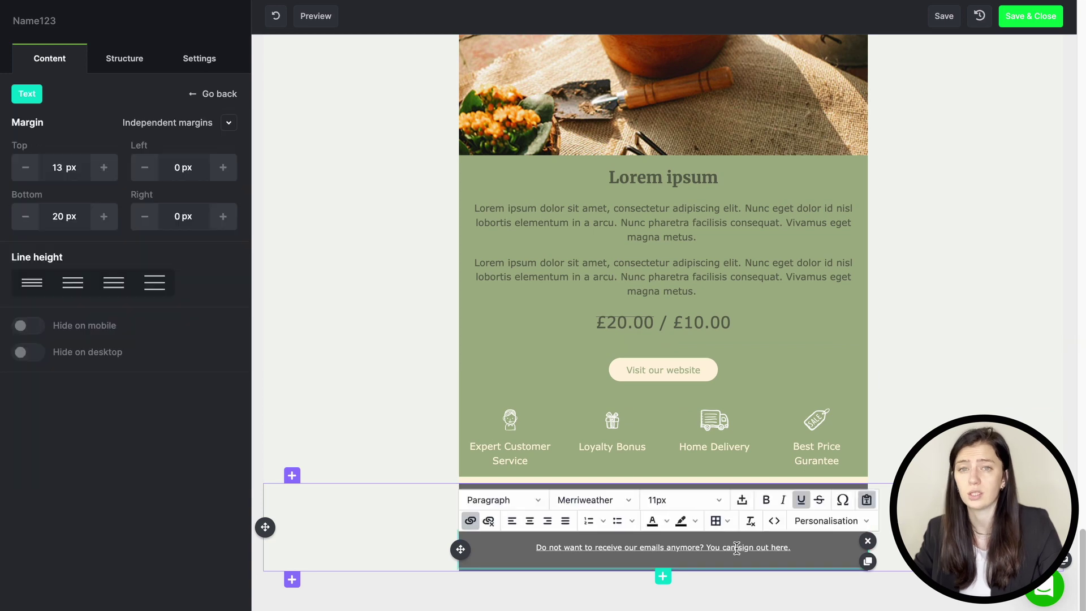
pyautogui.click(471, 520)
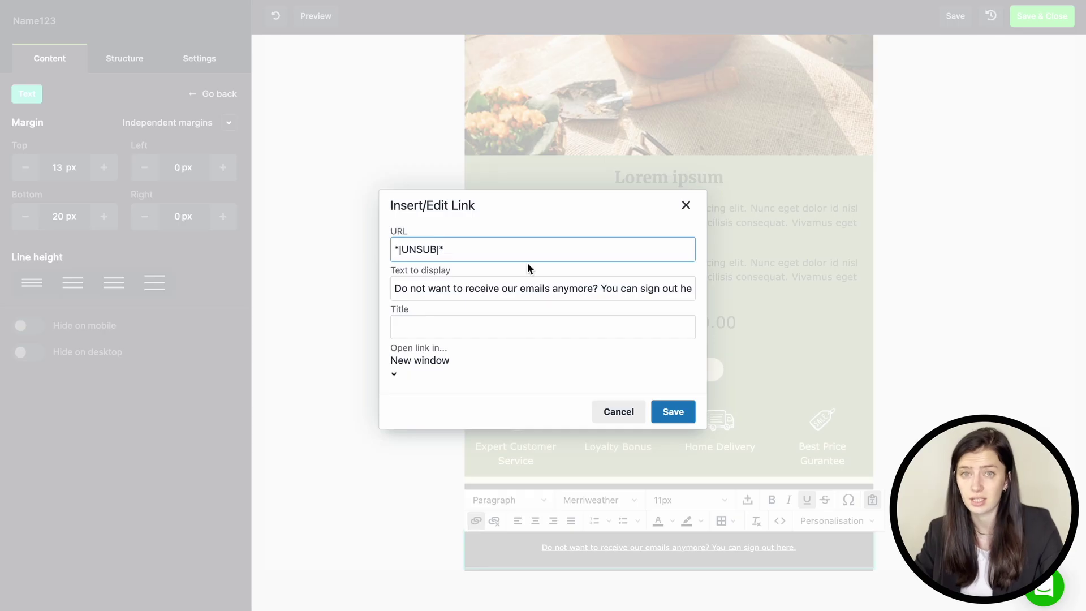
pyautogui.moveTo(449, 250); pyautogui.dragTo(398, 243)
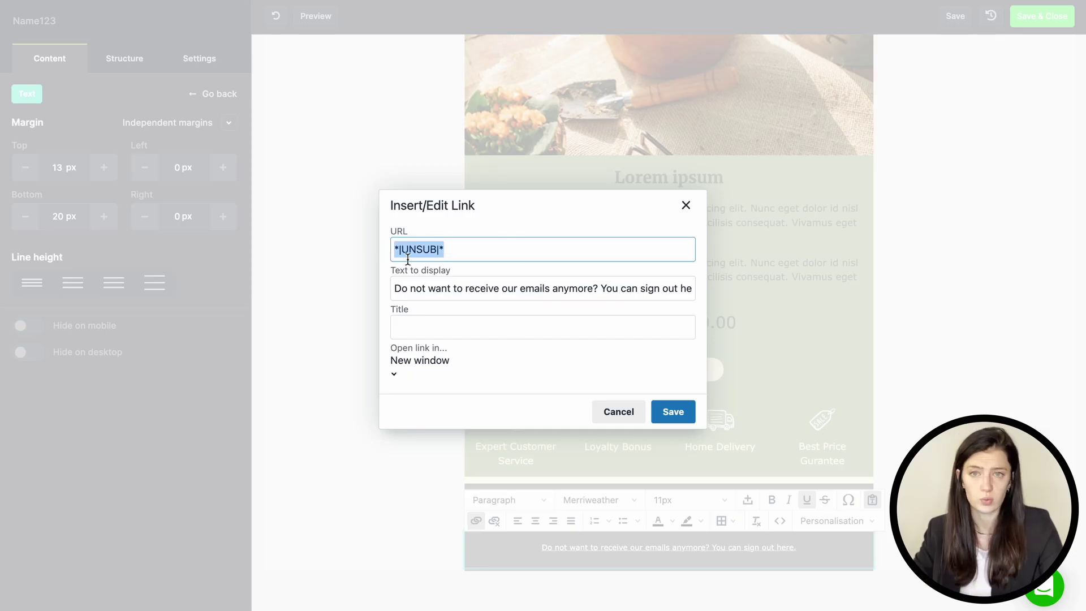
pyautogui.click(672, 411)
# Step: Preview the email at mobile width, then save and close the template
pyautogui.click(325, 23)
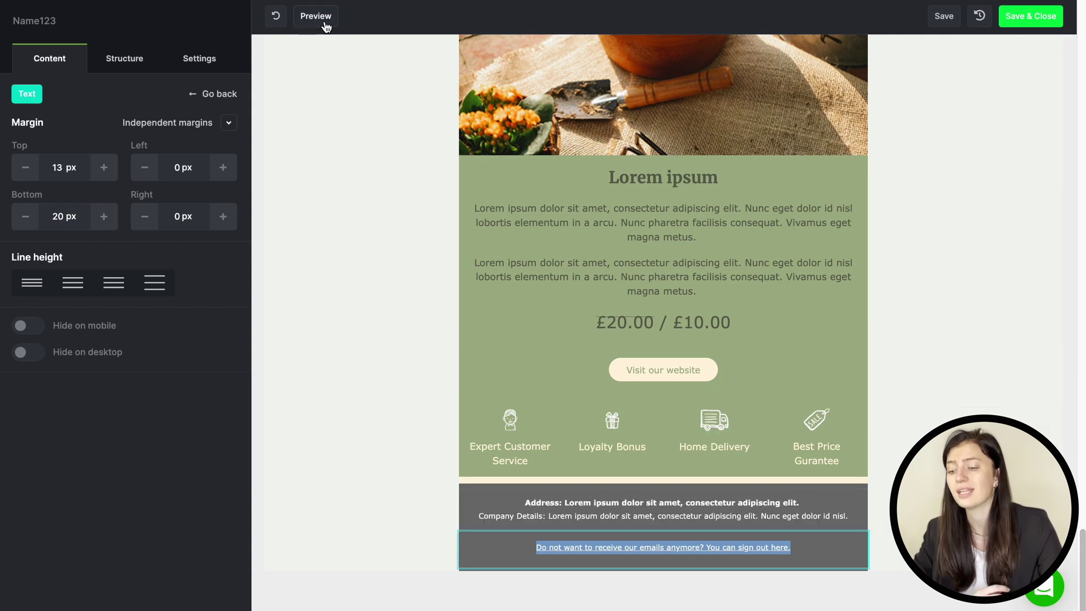
pyautogui.click(514, 17)
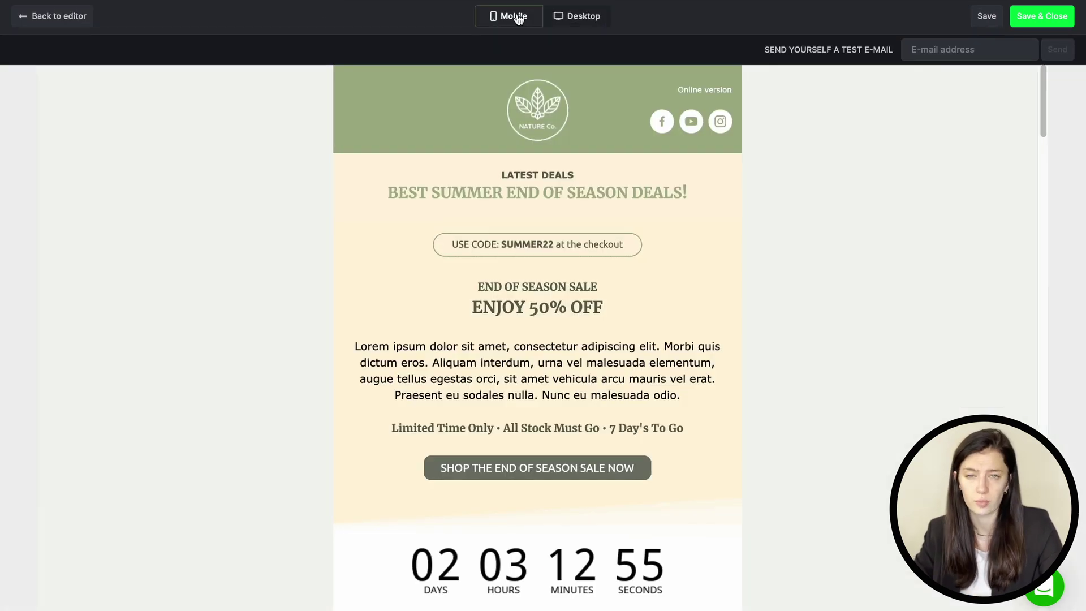
pyautogui.scroll(-4, 542, 202)
pyautogui.scroll(4, 543, 204)
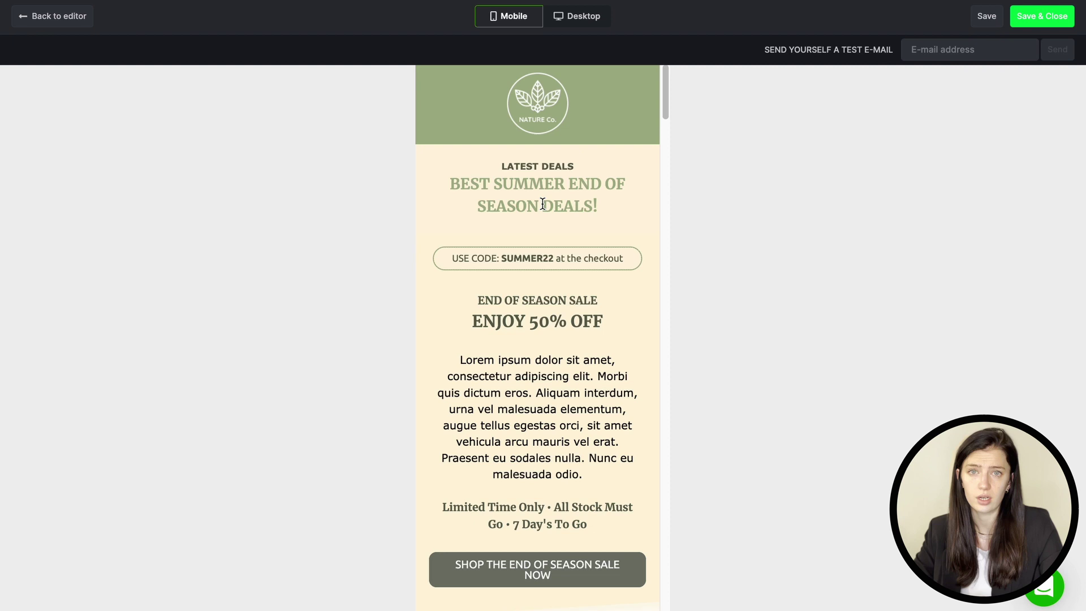
pyautogui.click(1038, 17)
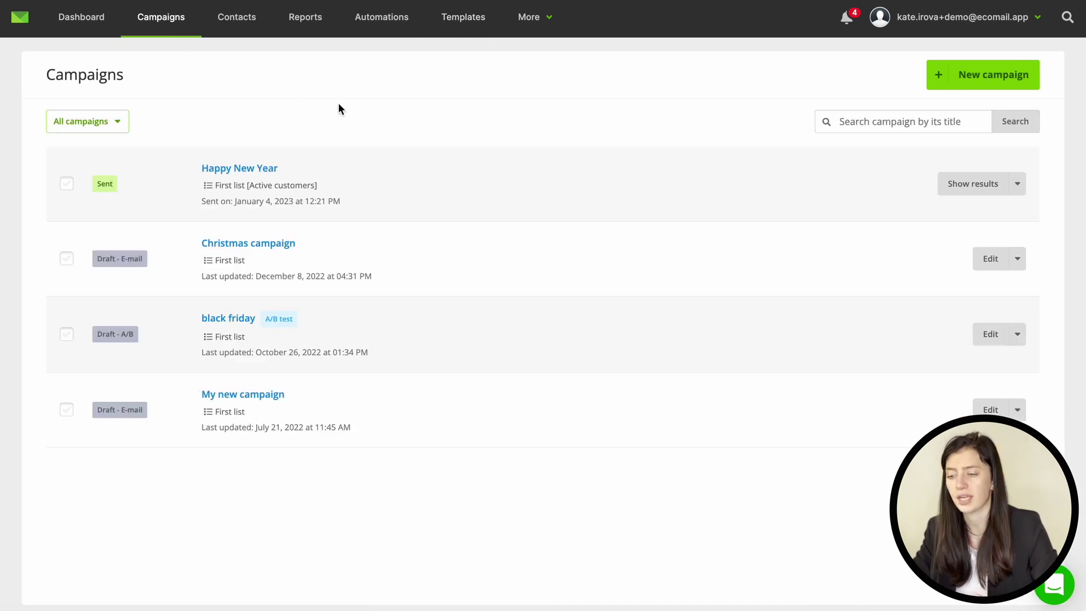
# Step: Start a new campaign named Name
pyautogui.click(1025, 187)
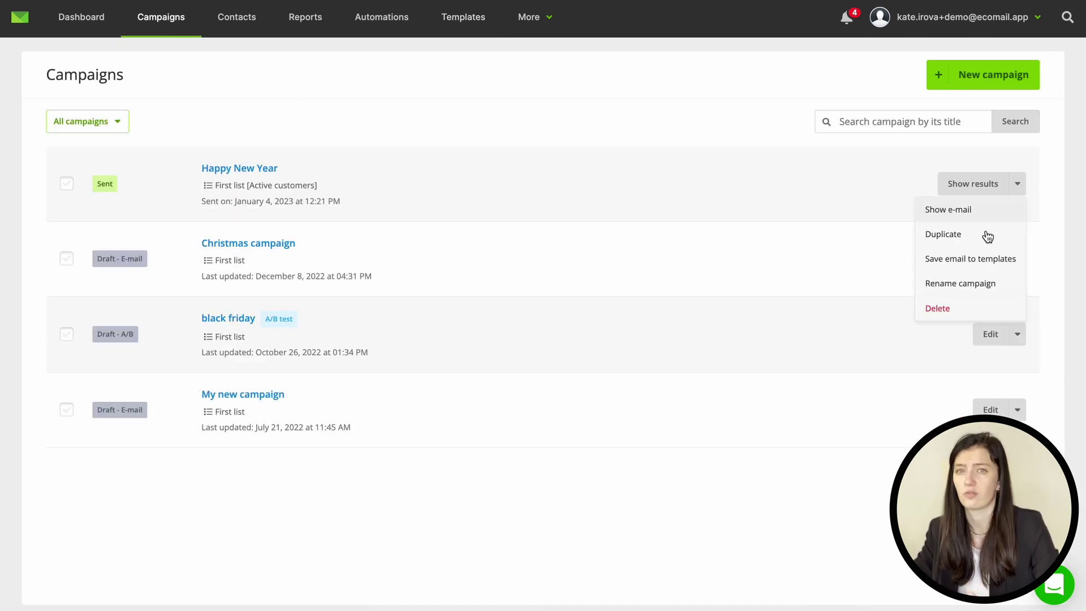
pyautogui.click(993, 75)
pyautogui.click(502, 221)
pyautogui.write('Name')
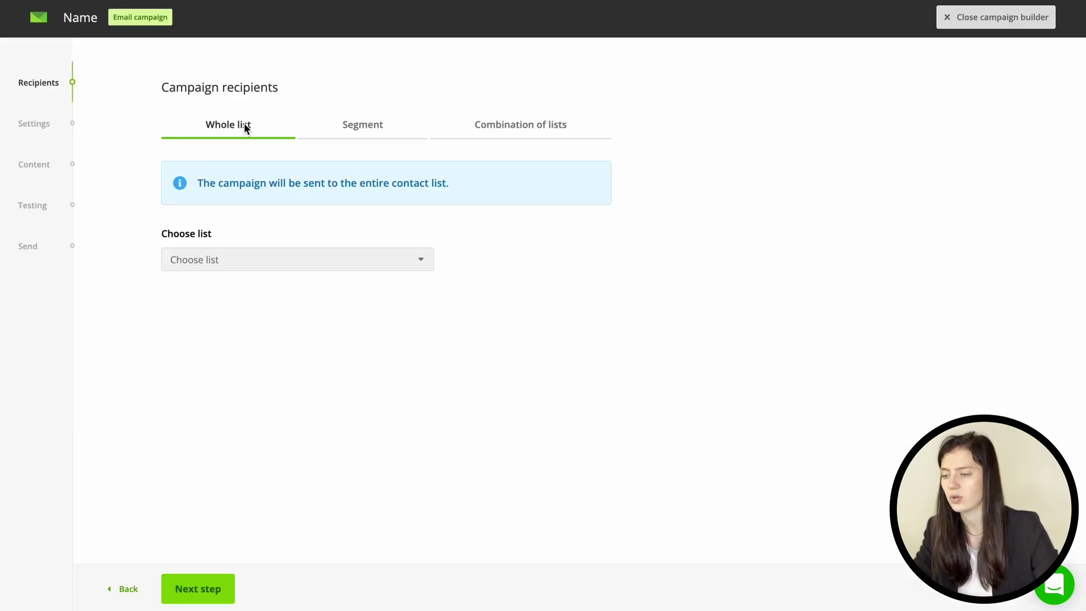
# Step: Try the First list Active customers segment, then send to the whole First list and continue
pyautogui.click(364, 128)
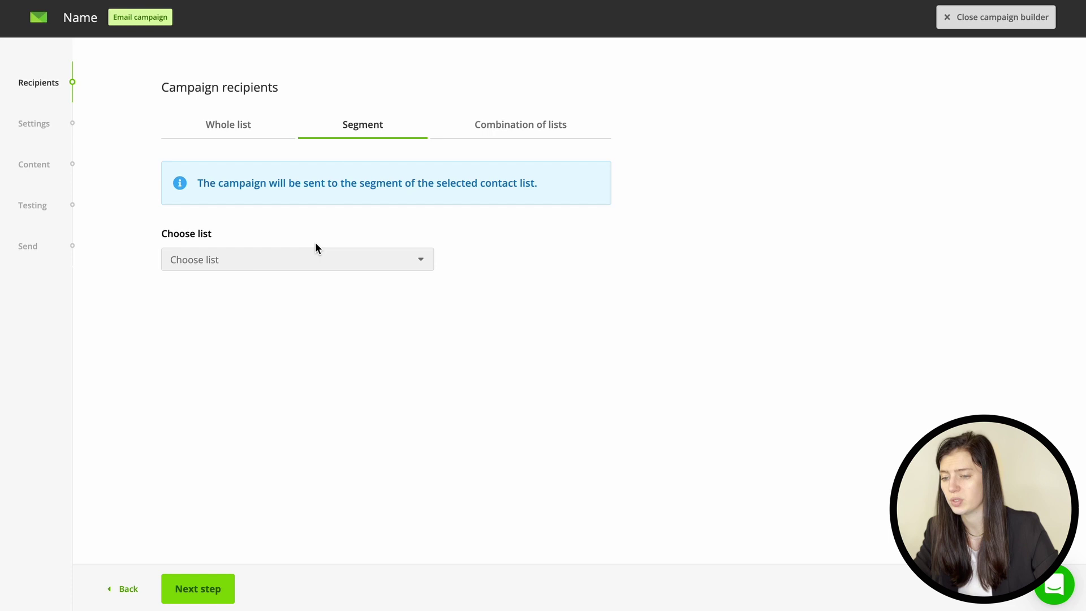
pyautogui.click(309, 261)
pyautogui.click(302, 281)
pyautogui.click(285, 344)
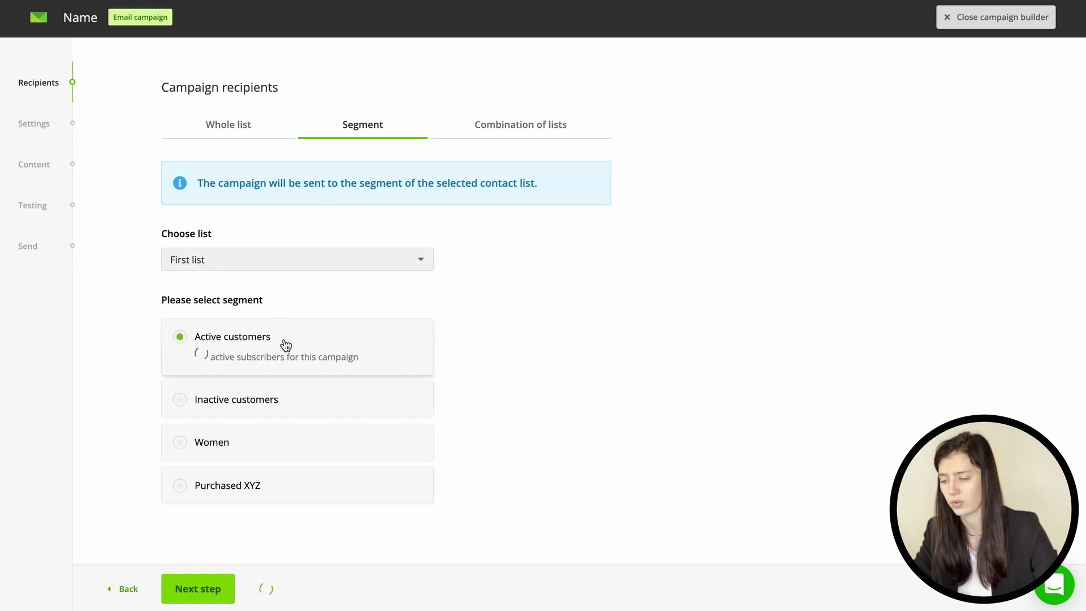
pyautogui.click(253, 126)
pyautogui.click(220, 269)
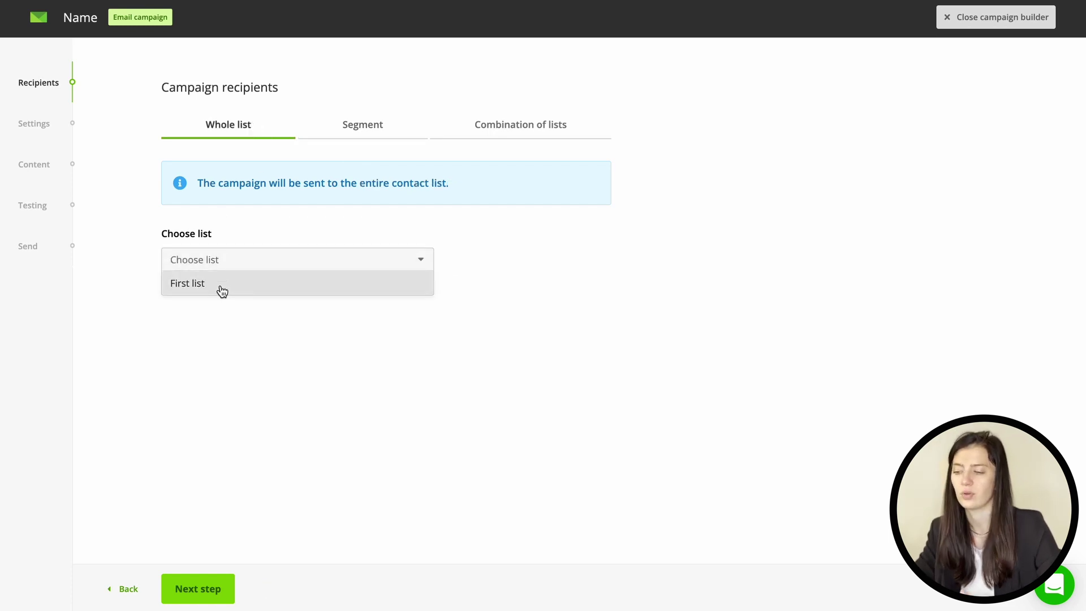
pyautogui.click(218, 286)
pyautogui.click(192, 585)
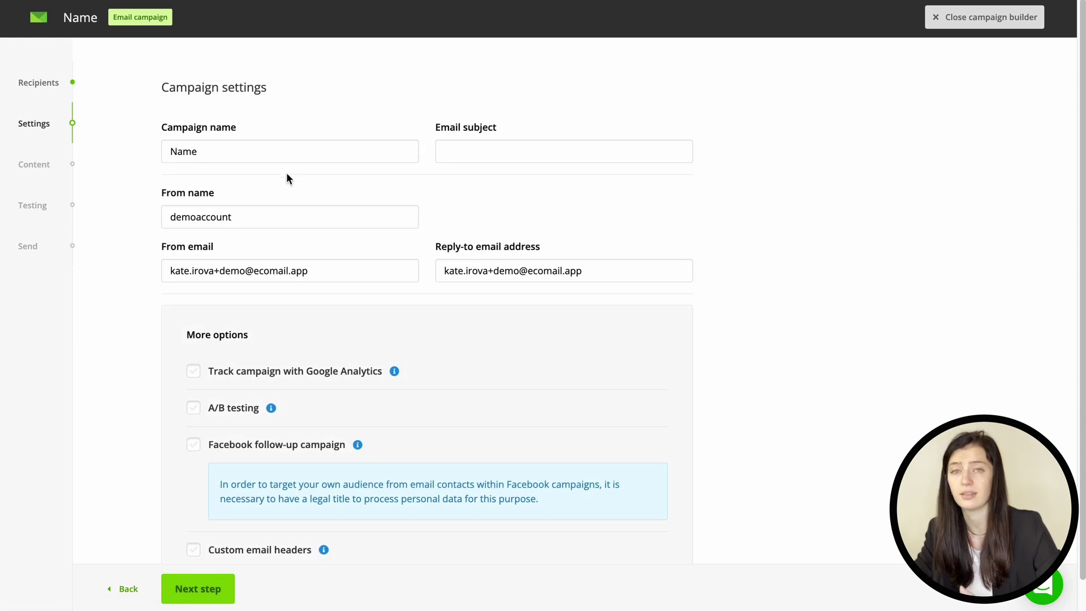
# Step: Rename the campaign Name1, set subject 'How to set up your Ecomail account', and choose a suggested sender name
pyautogui.click(265, 153)
pyautogui.write('1')
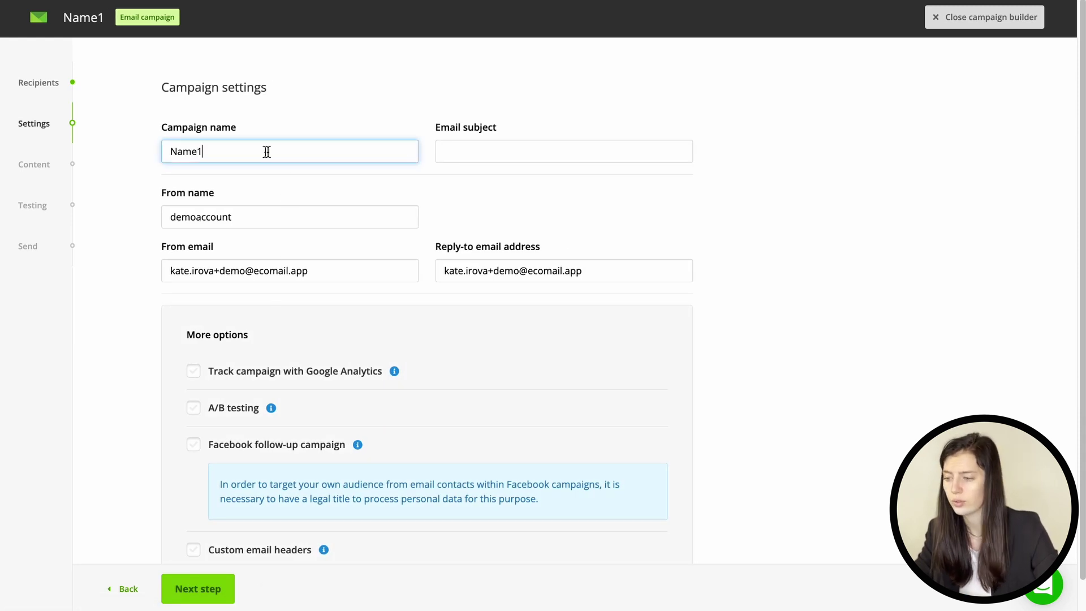
pyautogui.click(490, 152)
pyautogui.write('How')
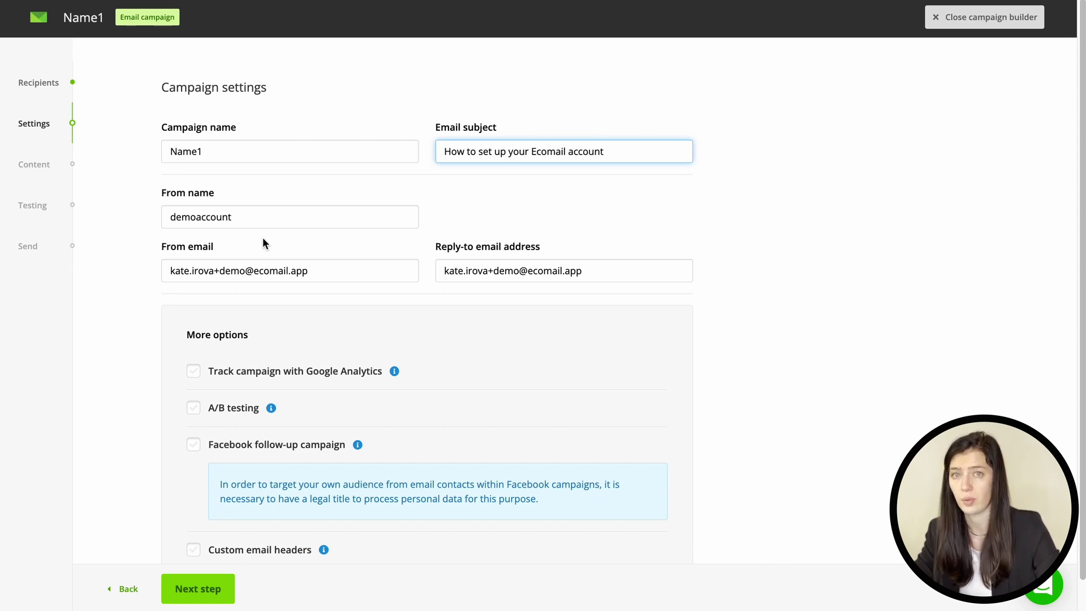
pyautogui.click(222, 219)
pyautogui.doubleClick(222, 219)
pyautogui.write('Kate from Ecomail')
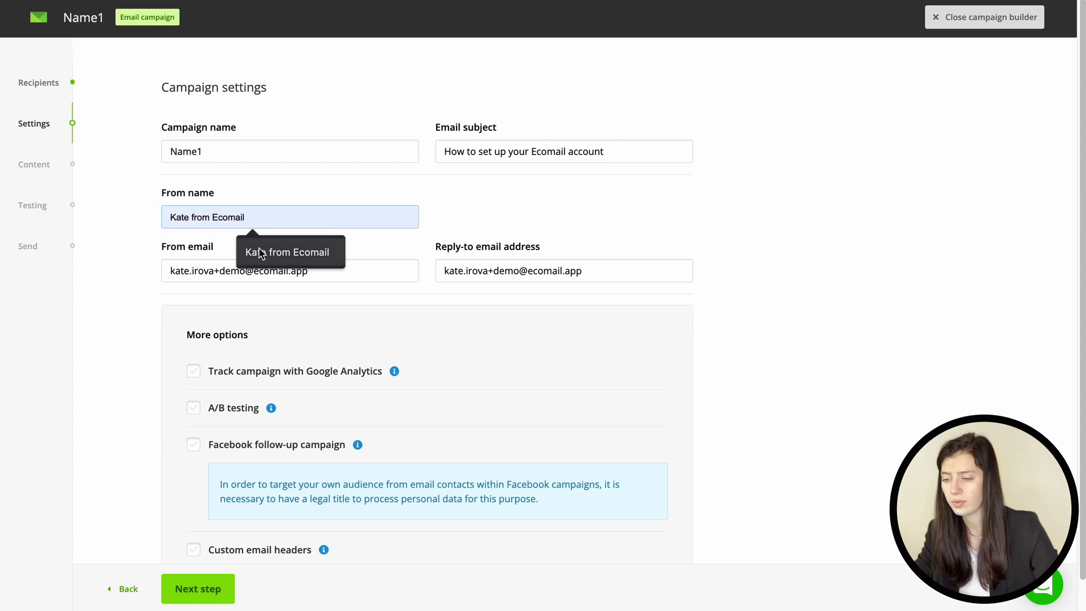
pyautogui.click(260, 252)
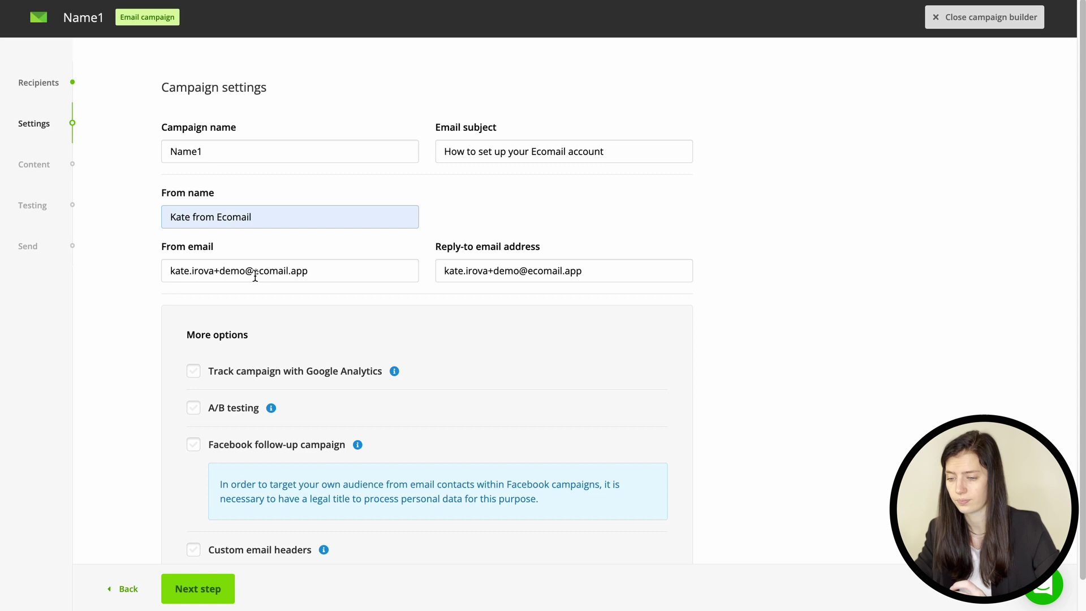
# Step: Turn on Google Analytics tracking, leaving A/B testing and the Facebook follow-up option off
pyautogui.scroll(-1, 255, 276)
pyautogui.click(193, 332)
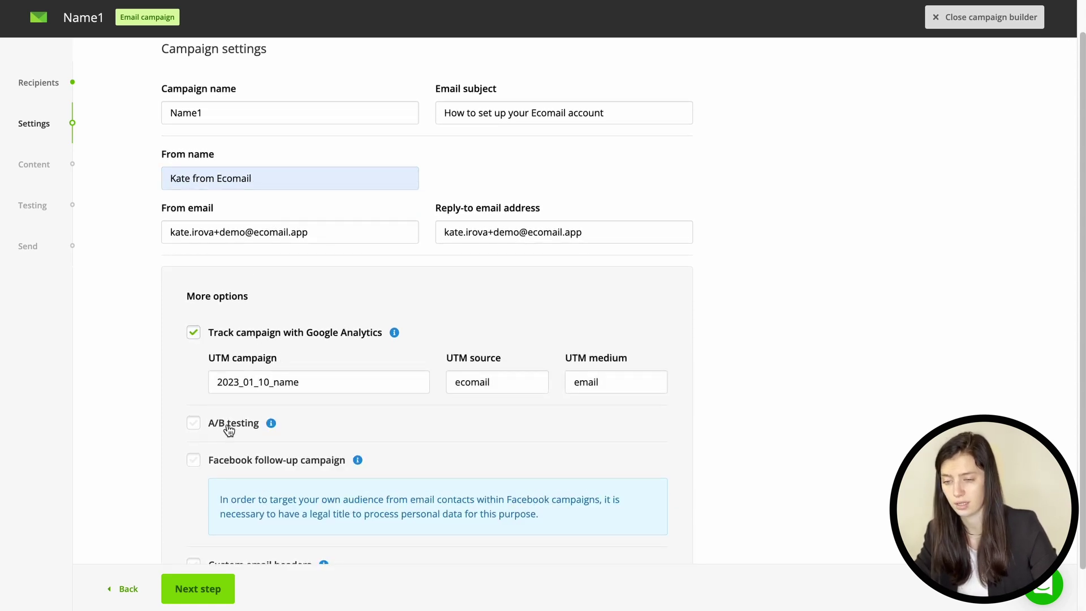
pyautogui.scroll(-1, 225, 426)
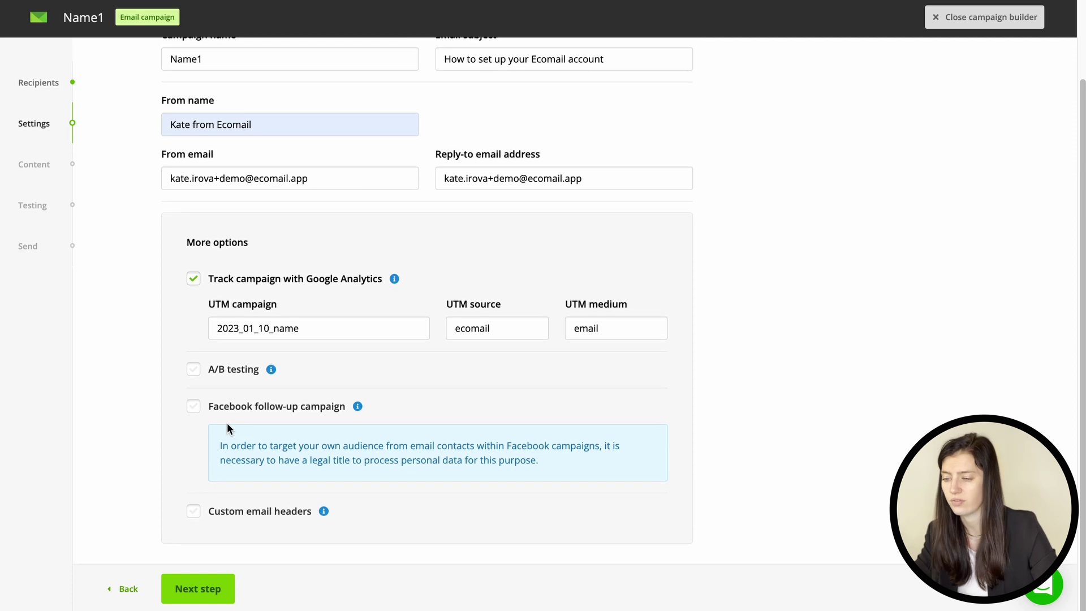
pyautogui.click(193, 369)
pyautogui.click(195, 407)
pyautogui.click(195, 407)
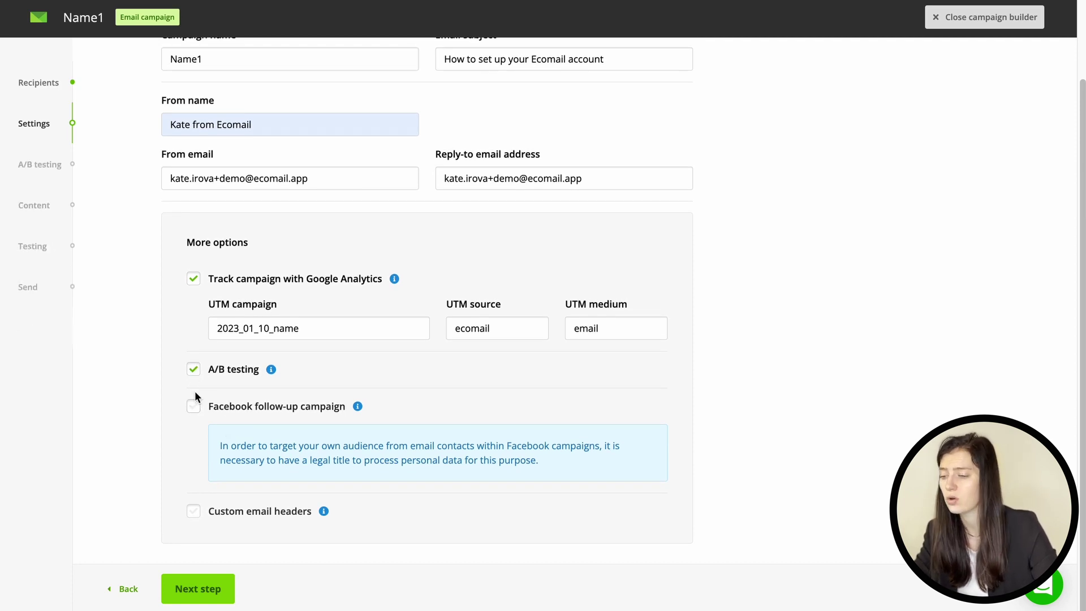
pyautogui.click(194, 370)
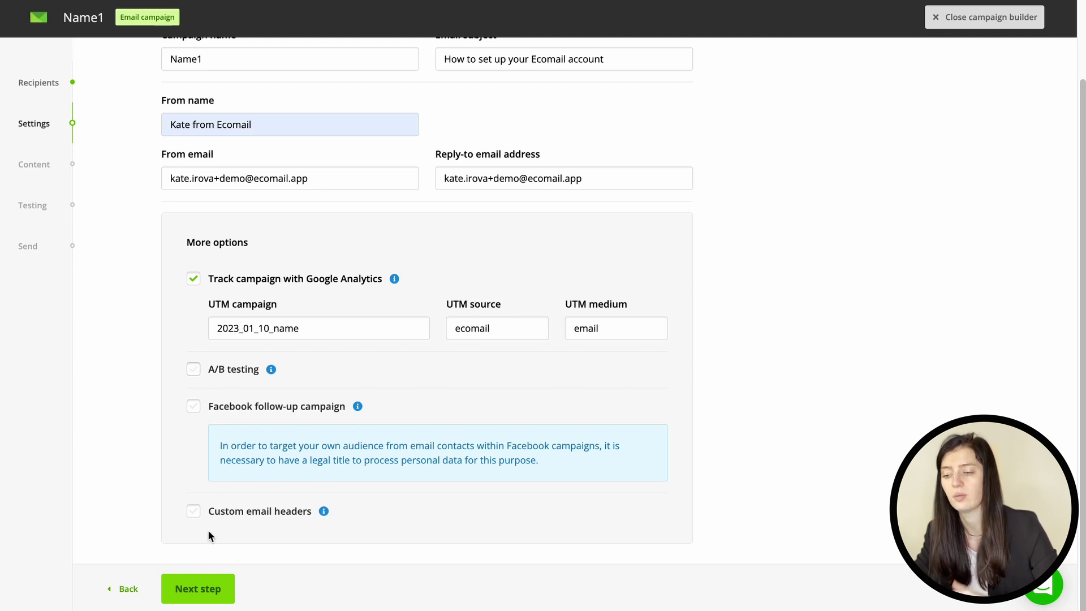
# Step: Choose the saved Name123 template from Recently used as content and proceed to Campaign testing
pyautogui.click(192, 585)
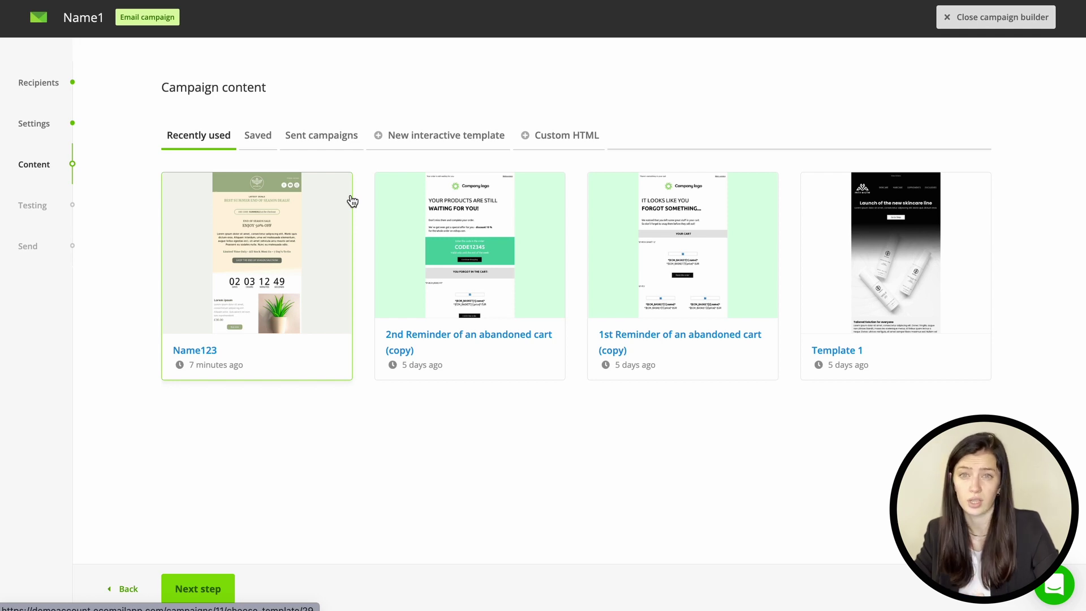
pyautogui.click(418, 137)
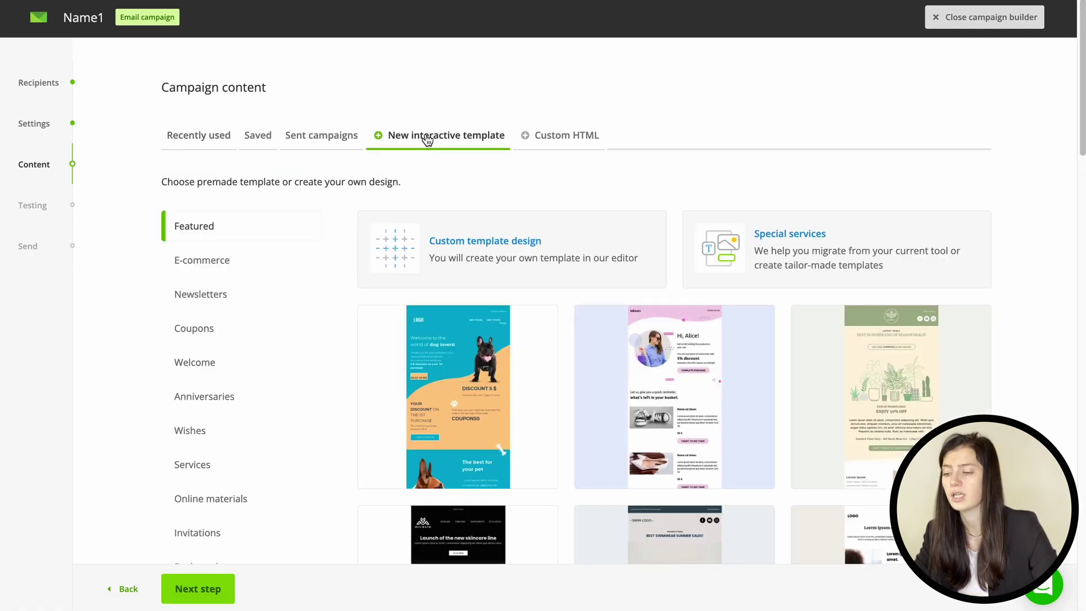
pyautogui.click(212, 137)
pyautogui.click(227, 180)
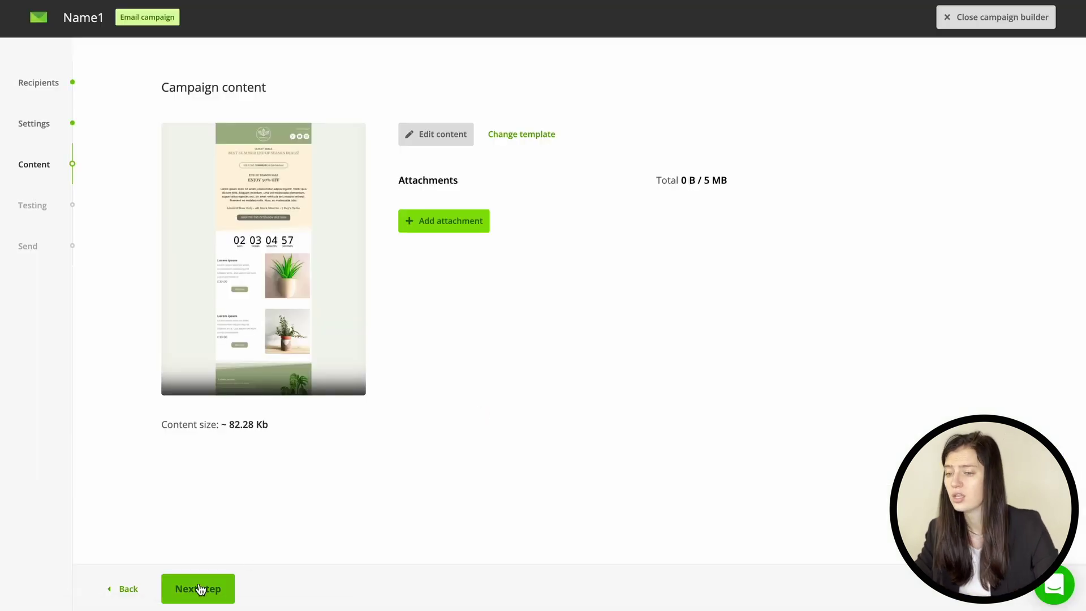
pyautogui.click(199, 589)
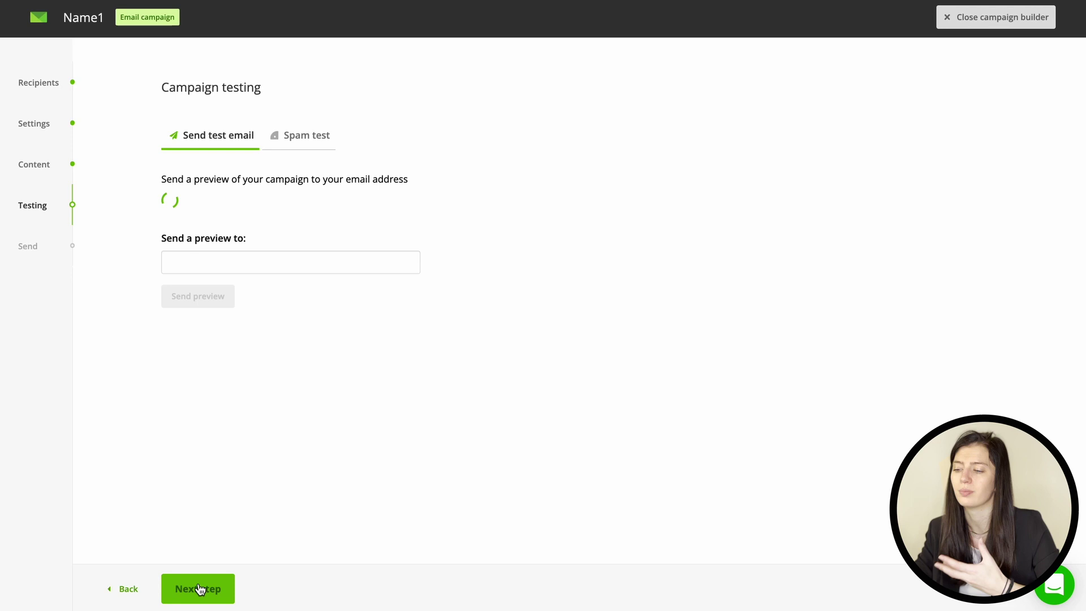
# Step: Run a spam test, send a test preview to the suggested own address, then continue to the overview
pyautogui.click(303, 141)
pyautogui.click(202, 215)
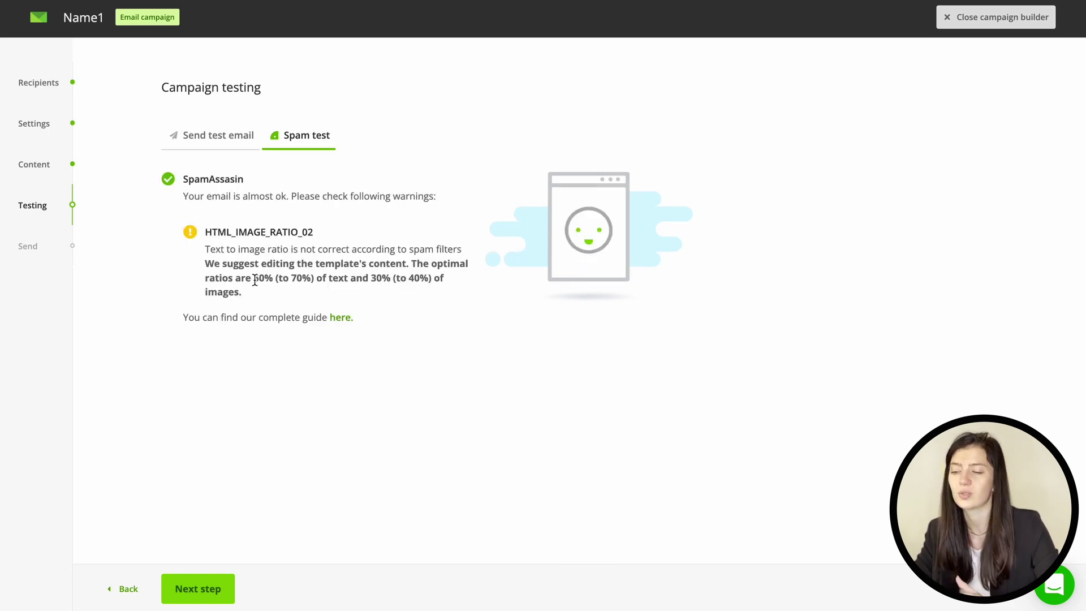
pyautogui.click(232, 145)
pyautogui.click(244, 227)
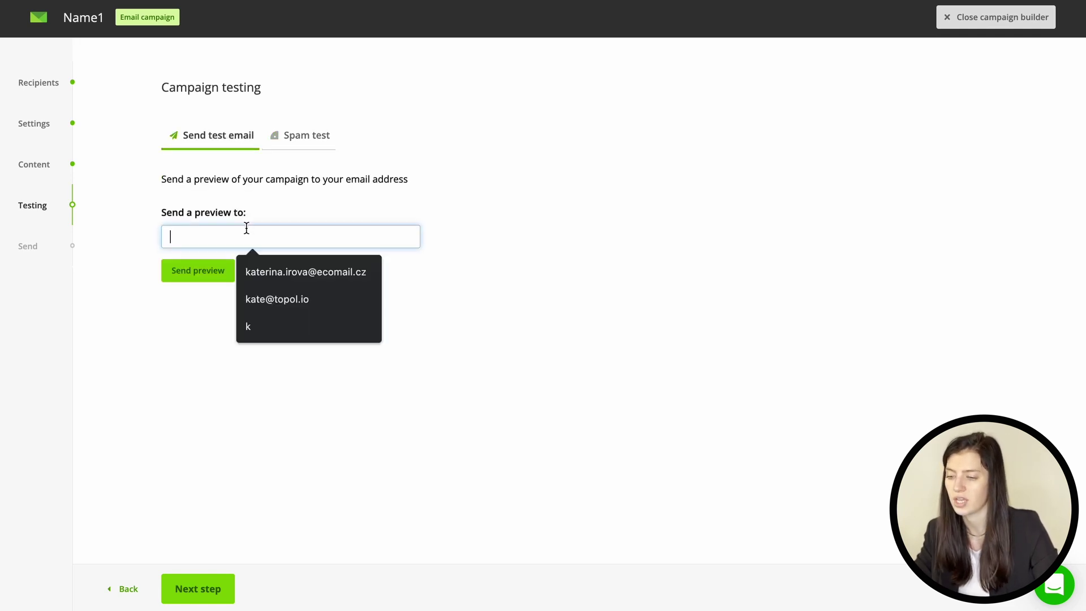
pyautogui.click(266, 266)
pyautogui.click(210, 272)
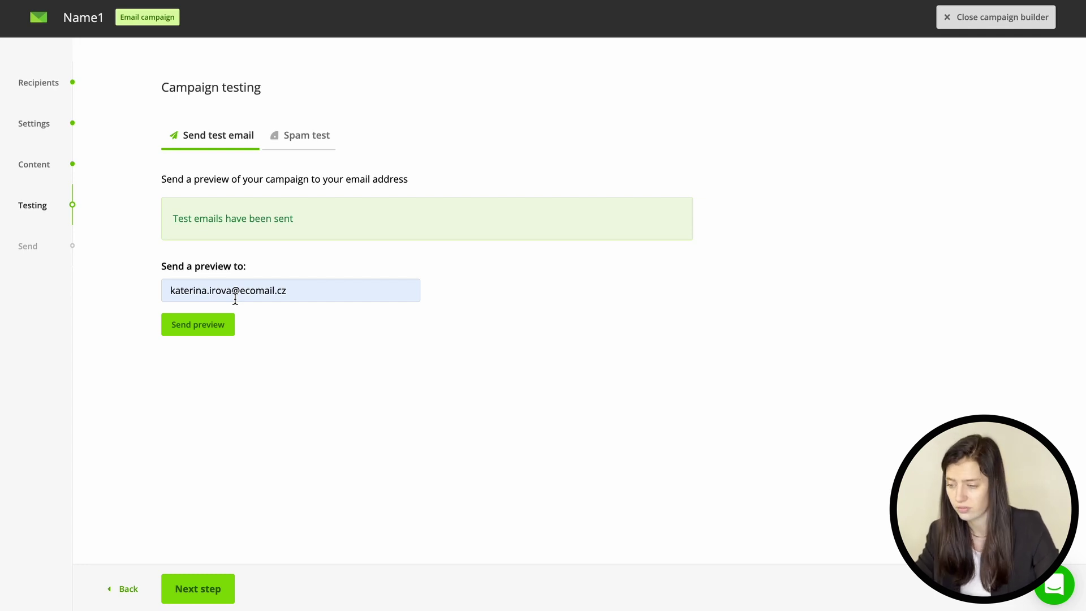
pyautogui.click(209, 592)
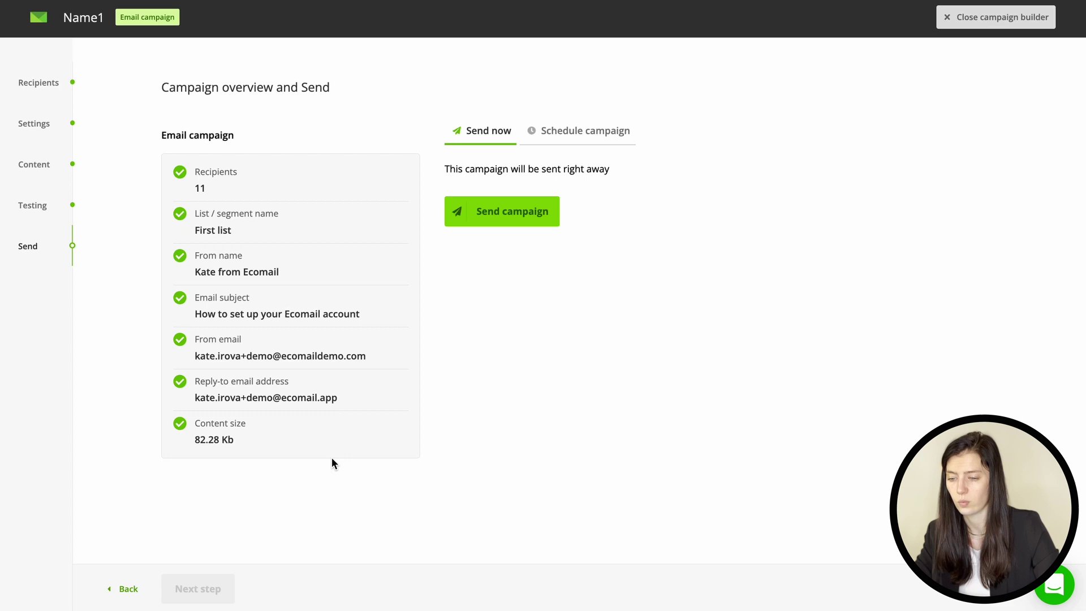
# Step: Try a 15:45 scheduled send for Name1, then revert to Send now and send it immediately
pyautogui.click(575, 132)
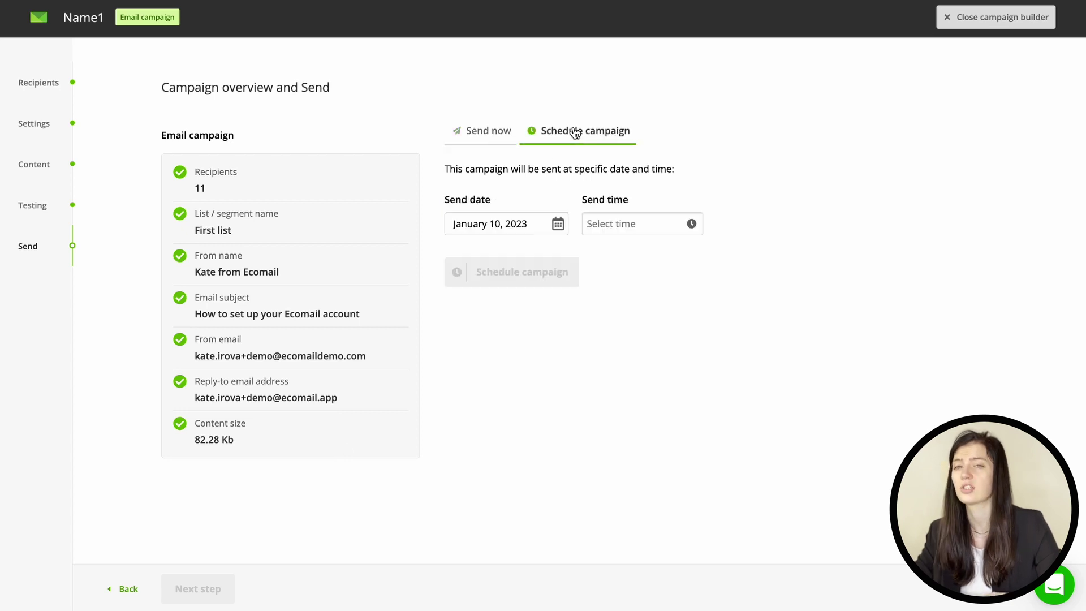
pyautogui.click(646, 226)
pyautogui.click(630, 327)
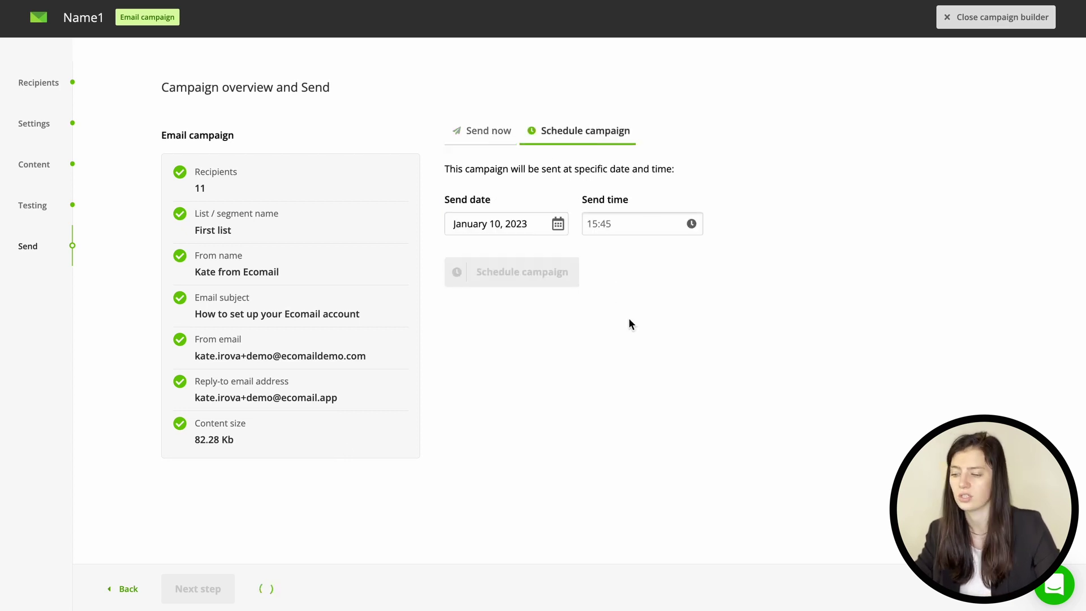
pyautogui.click(500, 136)
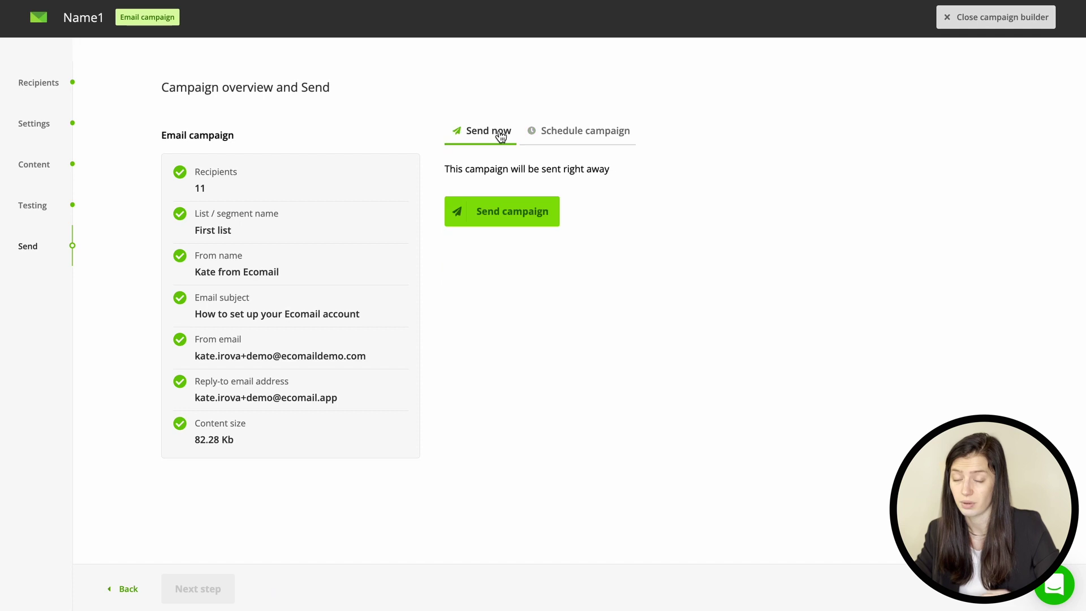
pyautogui.click(520, 212)
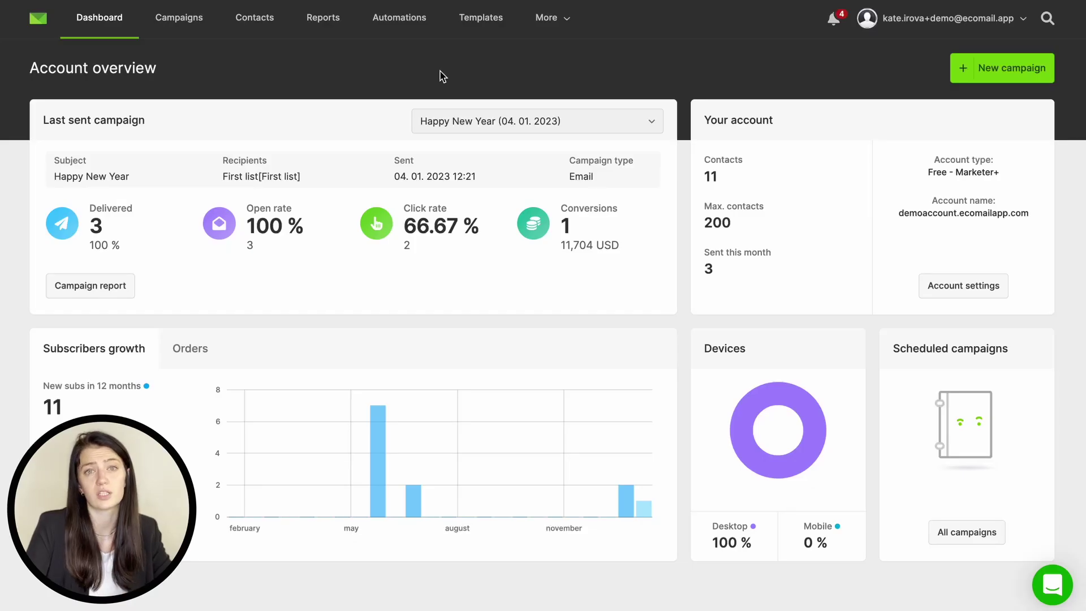
# Step: Open Reports, view the Compare campaigns list, then go back to the sent campaigns list
pyautogui.click(335, 21)
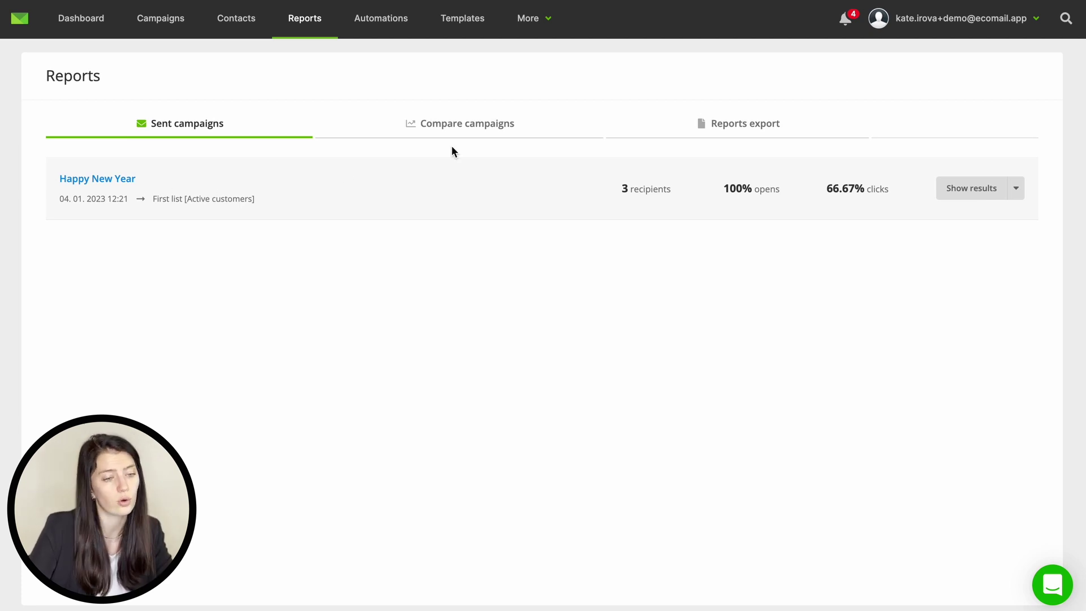
pyautogui.click(458, 127)
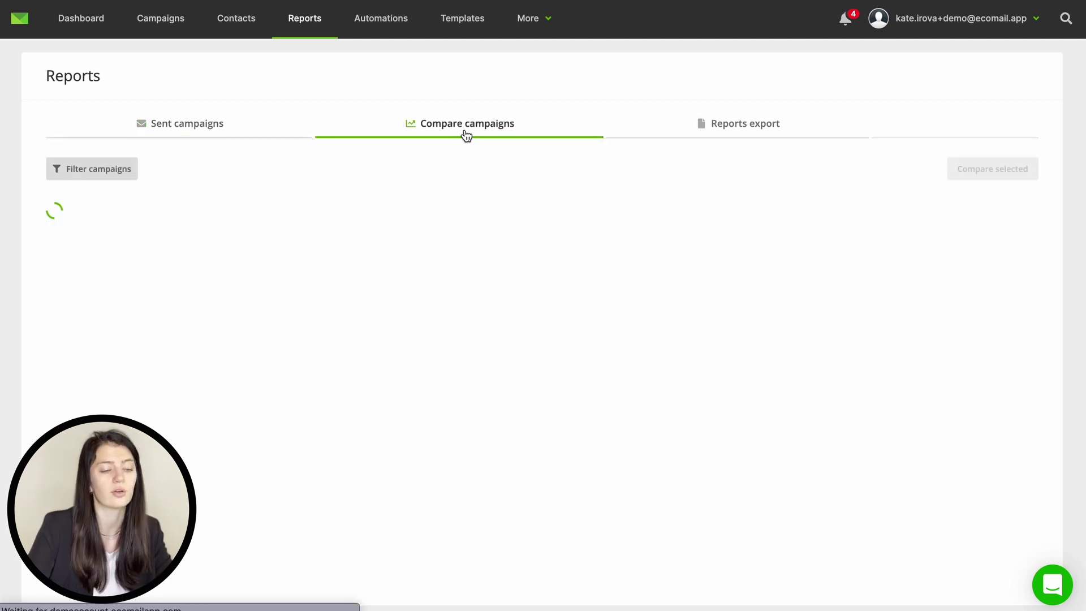
pyautogui.click(213, 123)
# Step: Open the Happy New Year campaign report and adjust the graph's time range
pyautogui.click(111, 180)
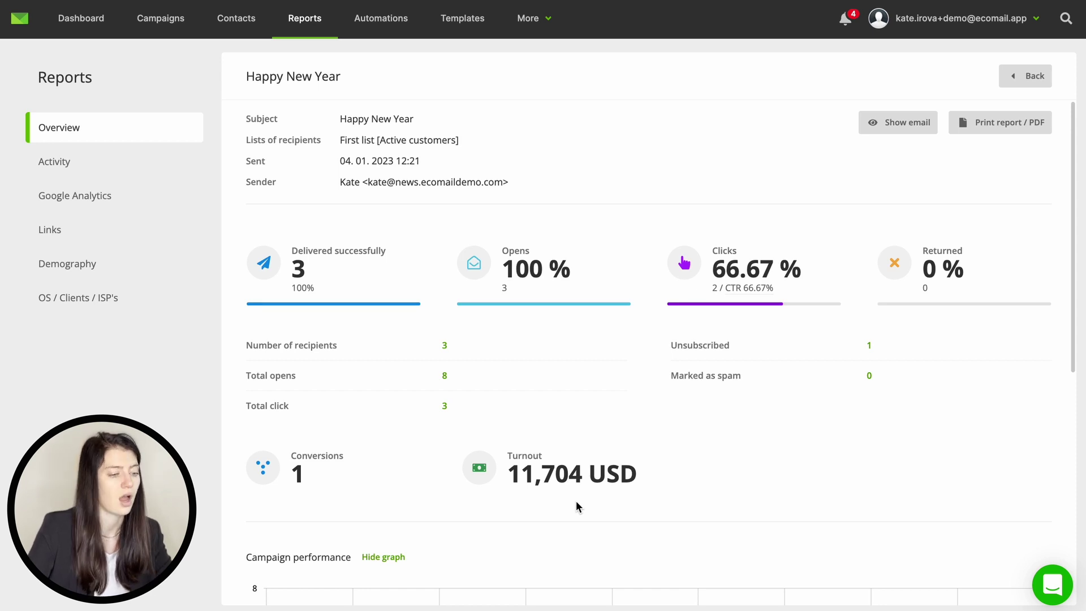
pyautogui.scroll(-5, 575, 500)
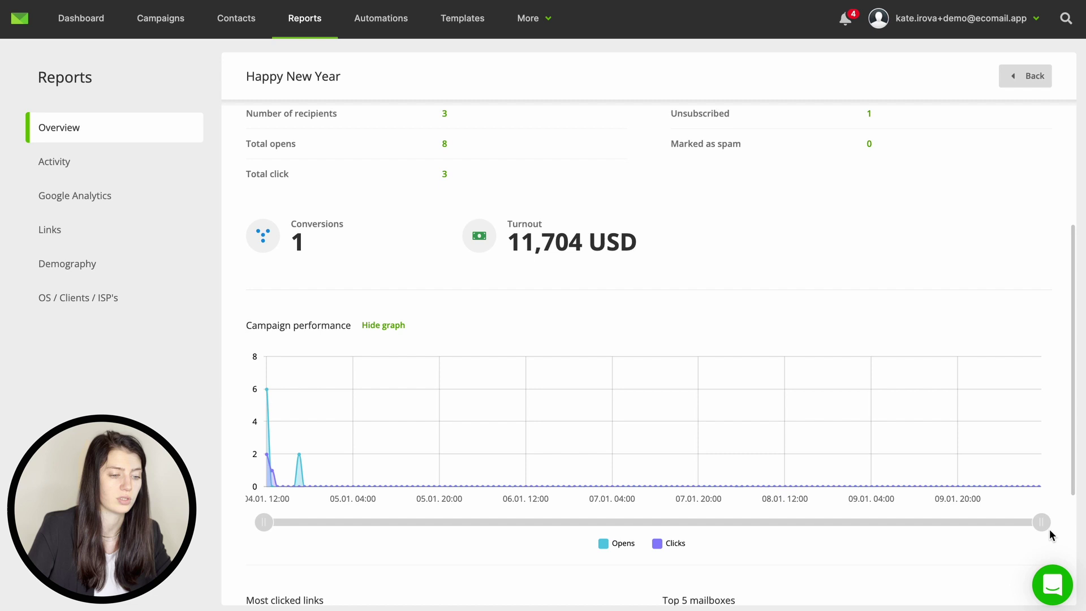
pyautogui.moveTo(1042, 522); pyautogui.dragTo(536, 521)
pyautogui.scroll(-4, 538, 521)
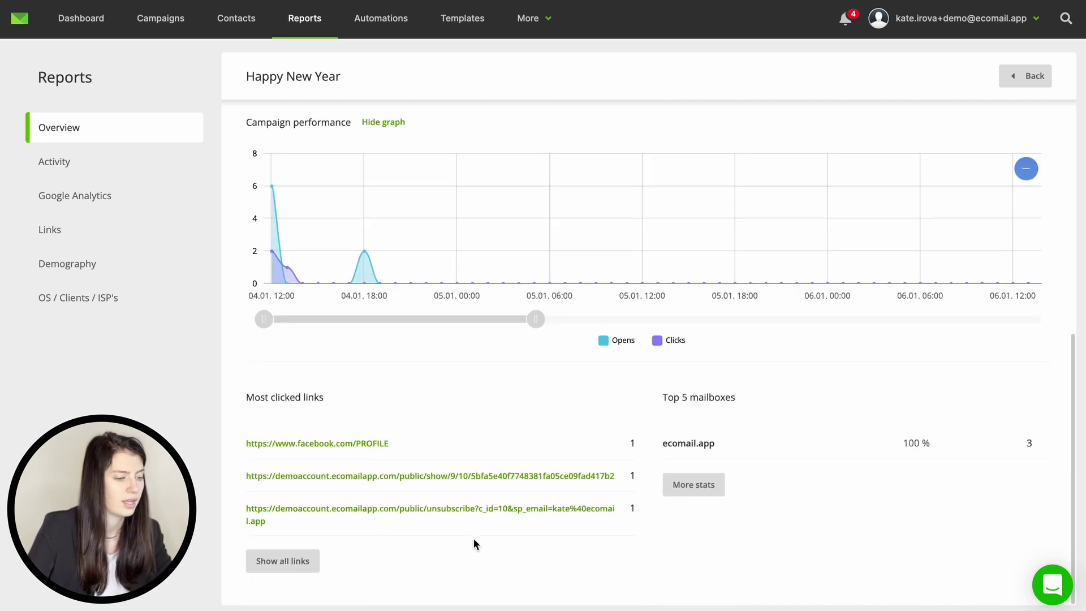
# Step: Review the campaign's recipient activity, filtering by who opened and who clicked
pyautogui.click(145, 161)
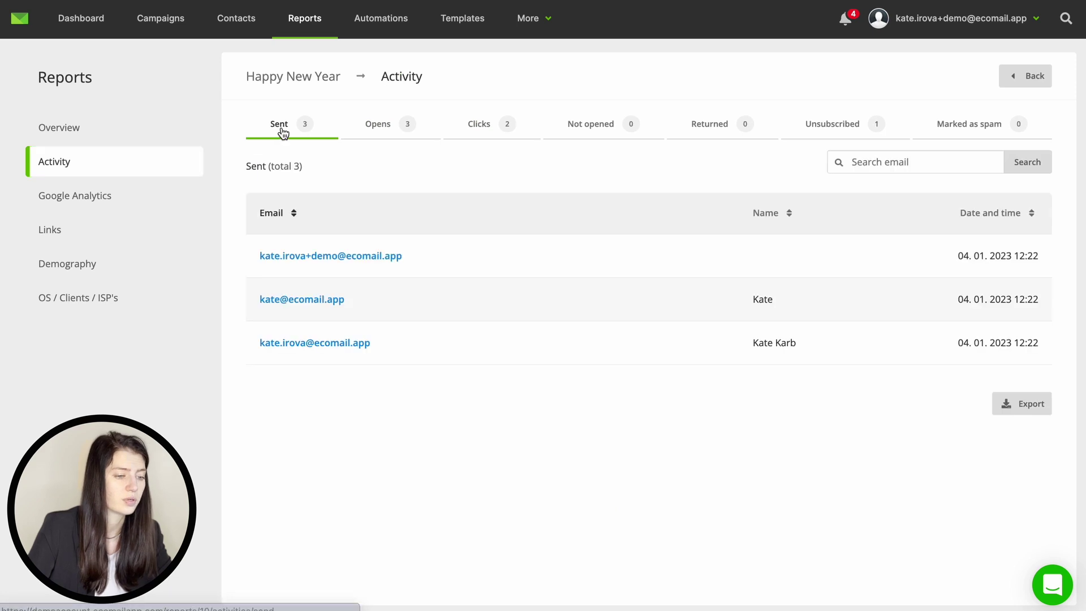
pyautogui.click(377, 129)
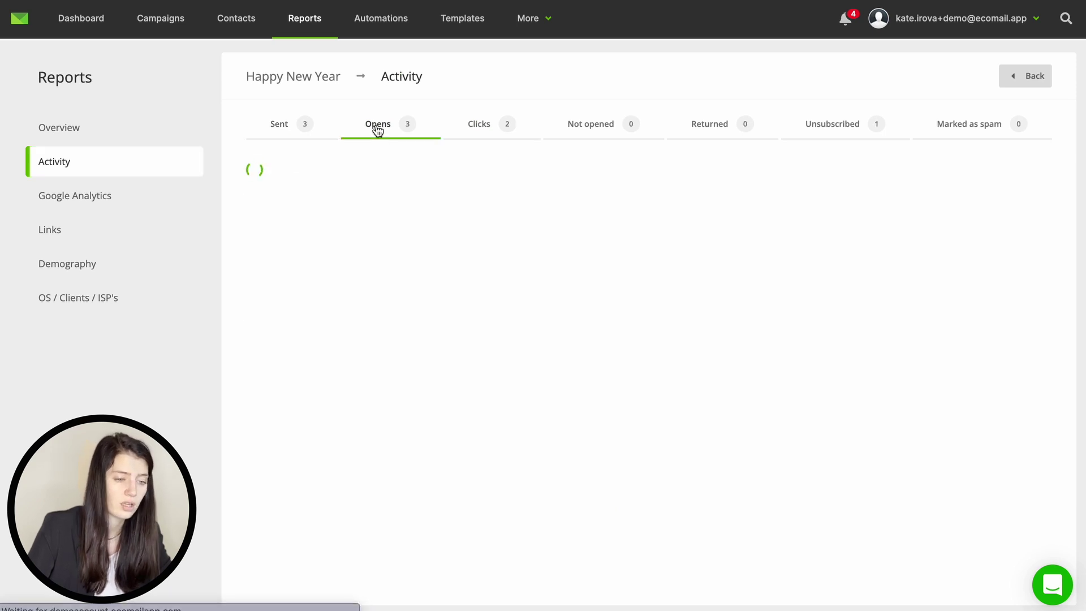
pyautogui.click(481, 125)
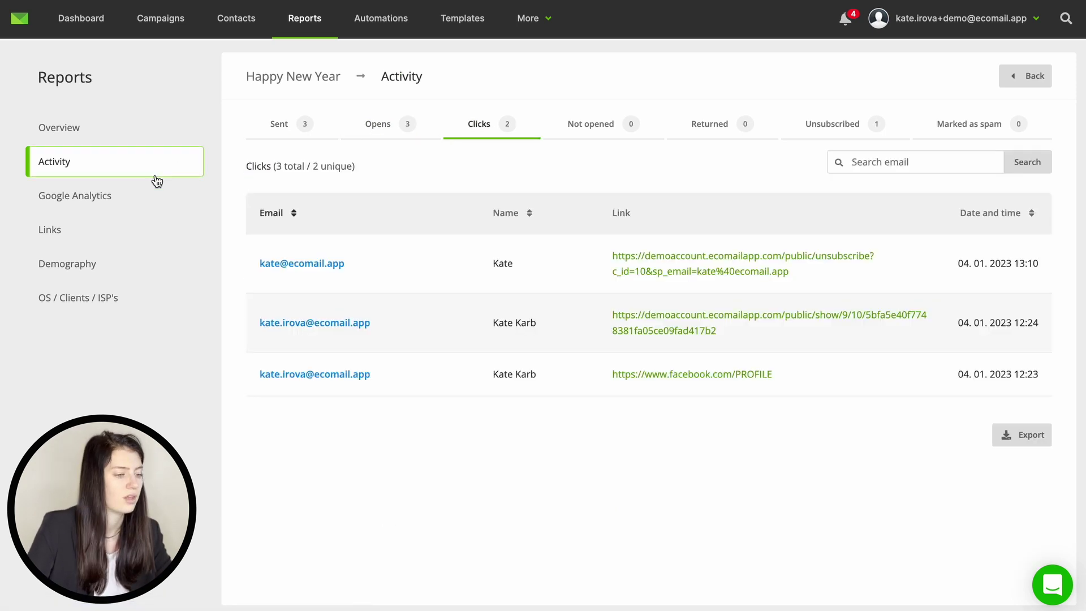
# Step: Check the Links clickmap, Demography, and OS / Clients / ISP's pages of the report
pyautogui.click(145, 231)
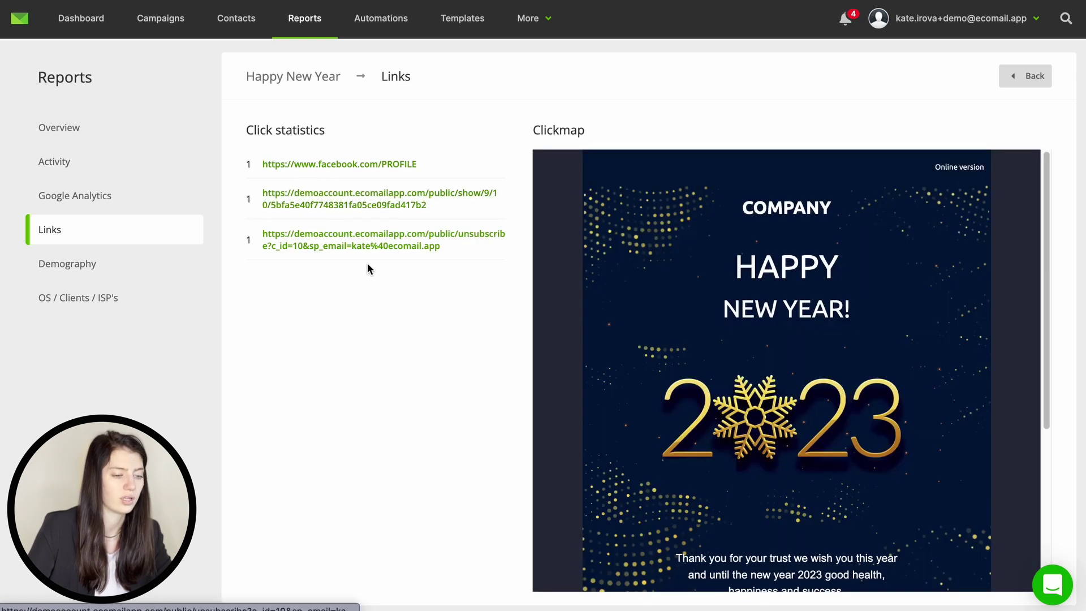
pyautogui.scroll(-5, 760, 381)
pyautogui.scroll(-1, 763, 376)
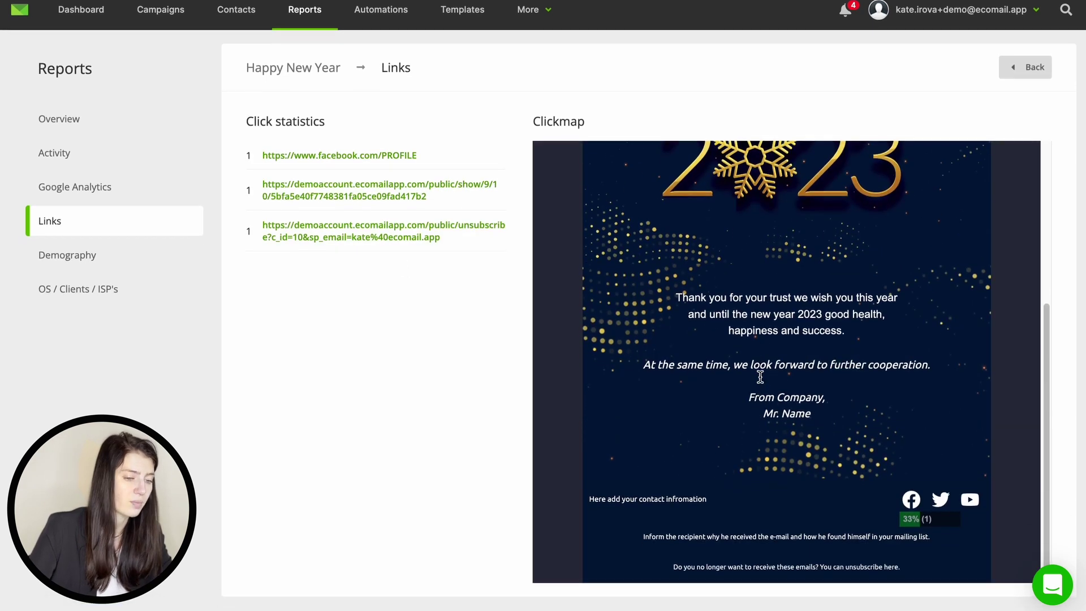
pyautogui.scroll(5, 763, 373)
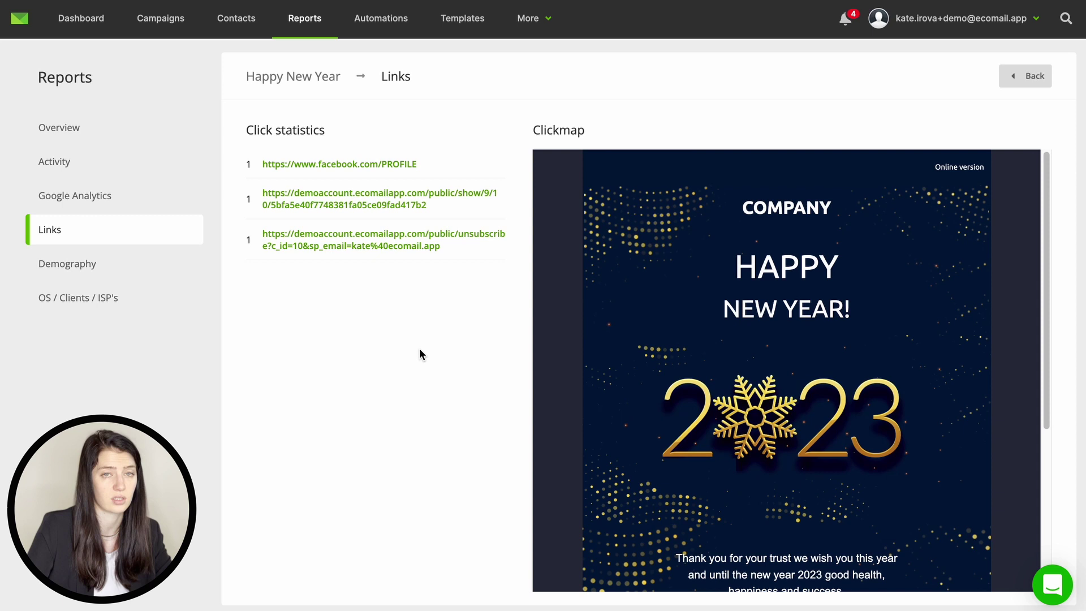
pyautogui.click(138, 266)
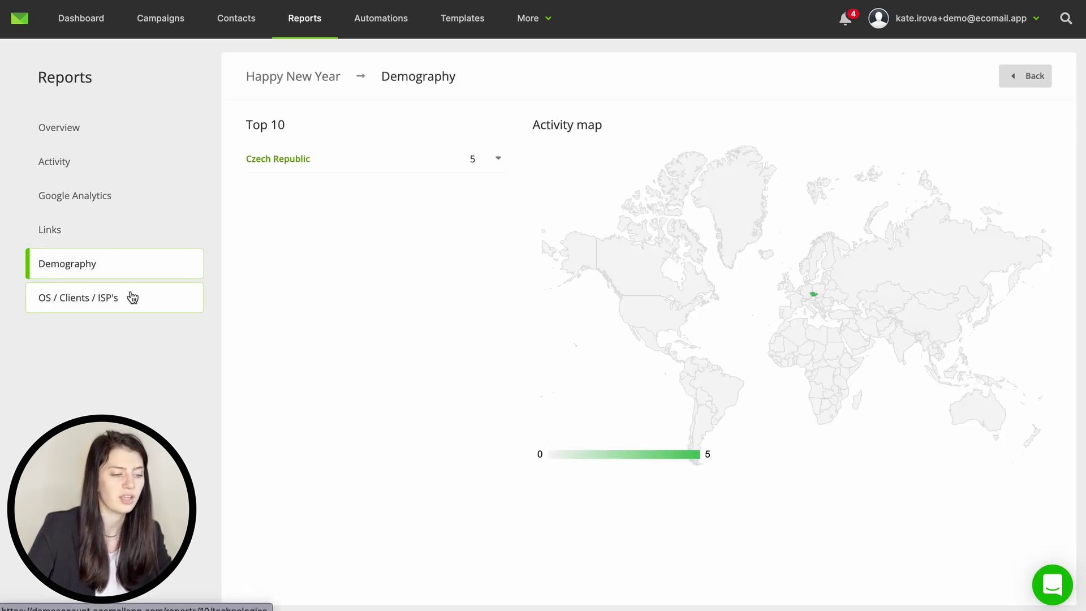
pyautogui.click(132, 299)
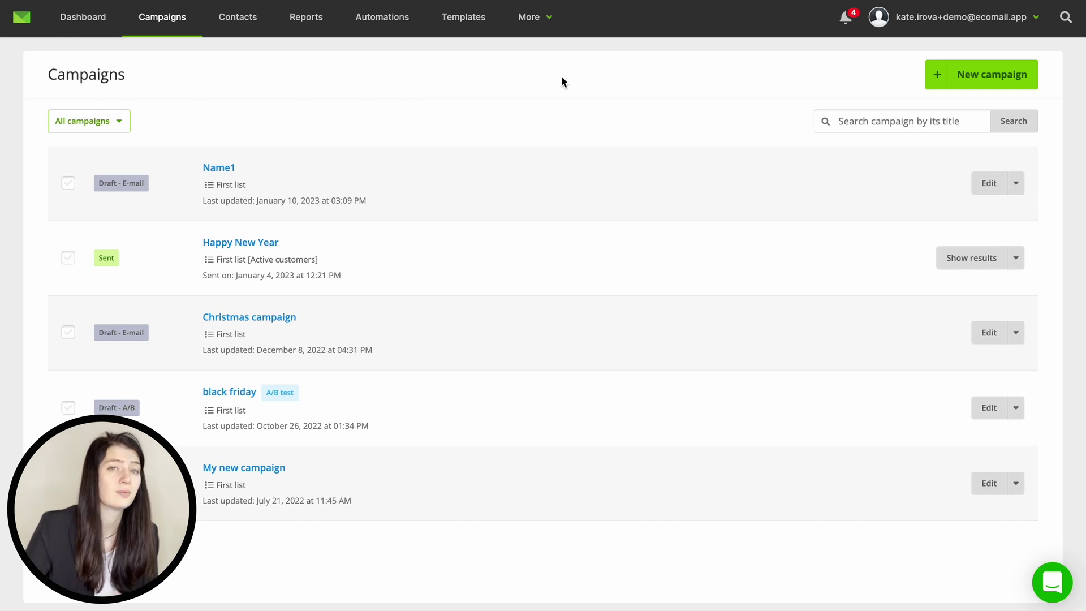
# Step: Create automation 'Welcome 1' on First list using the Welcome email series blueprint
pyautogui.click(380, 21)
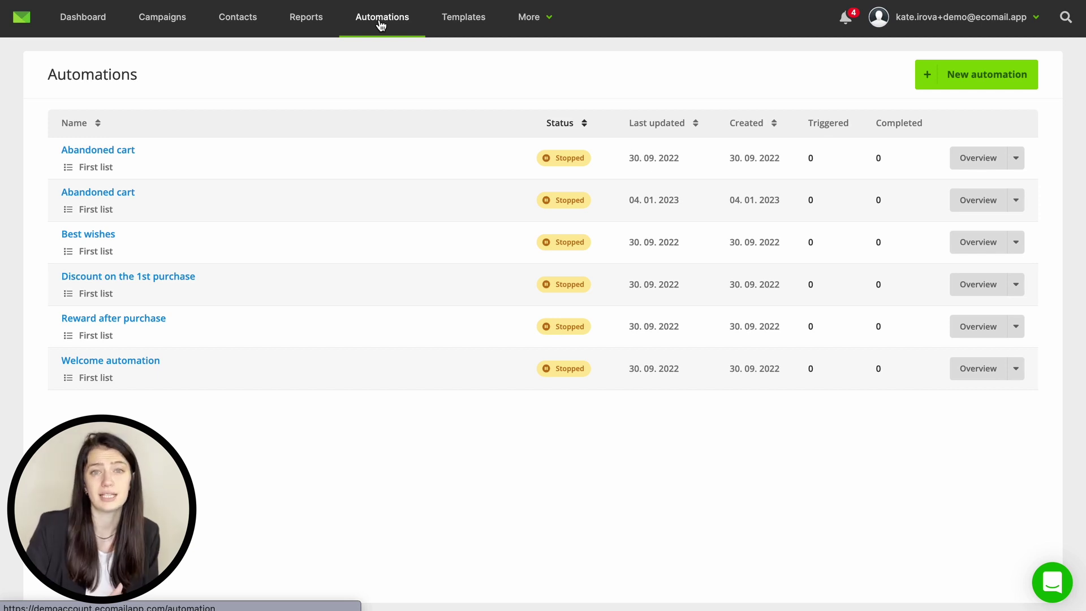
pyautogui.click(1019, 78)
pyautogui.click(654, 221)
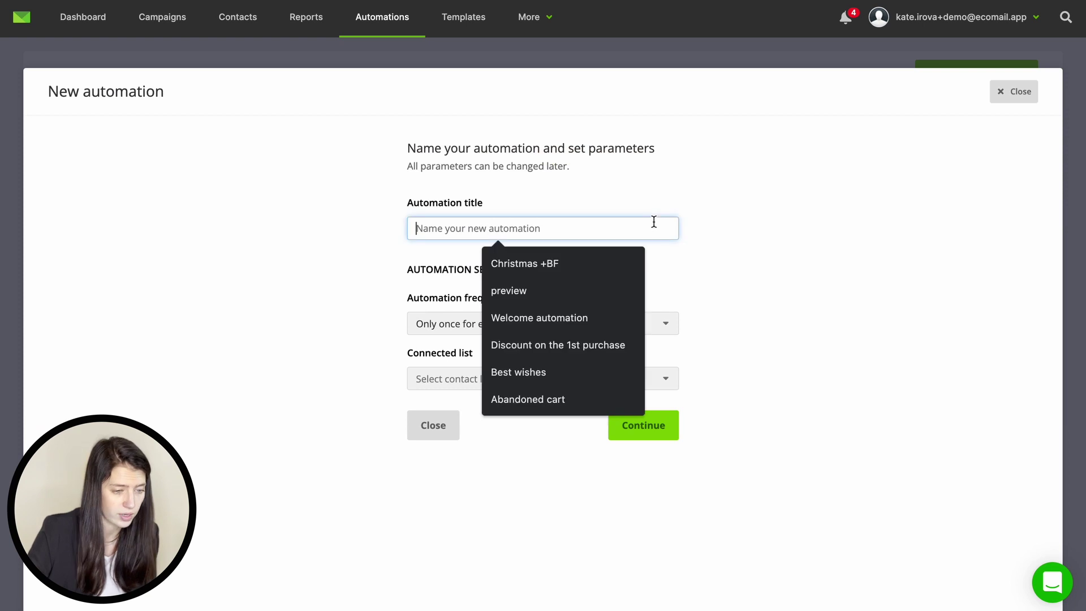
pyautogui.write('Welcome')
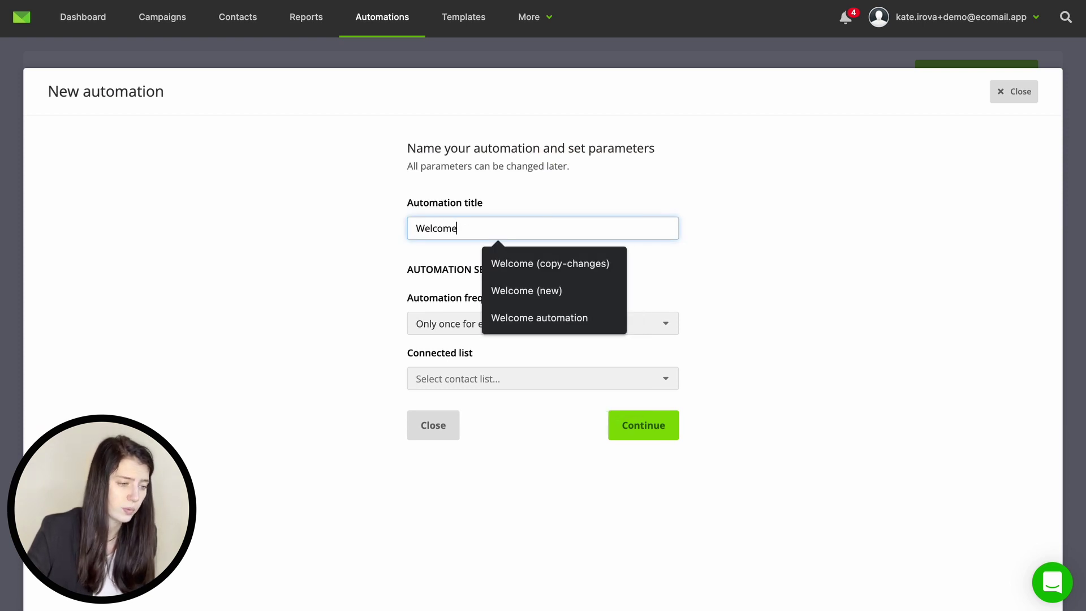
pyautogui.write(' 1')
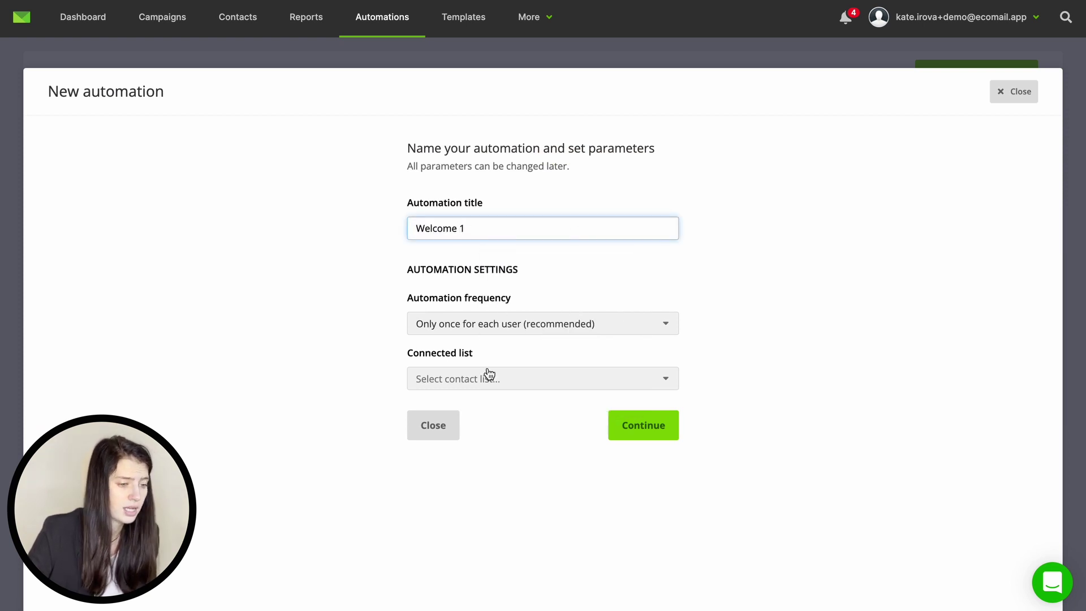
pyautogui.click(485, 378)
pyautogui.click(485, 400)
pyautogui.click(634, 432)
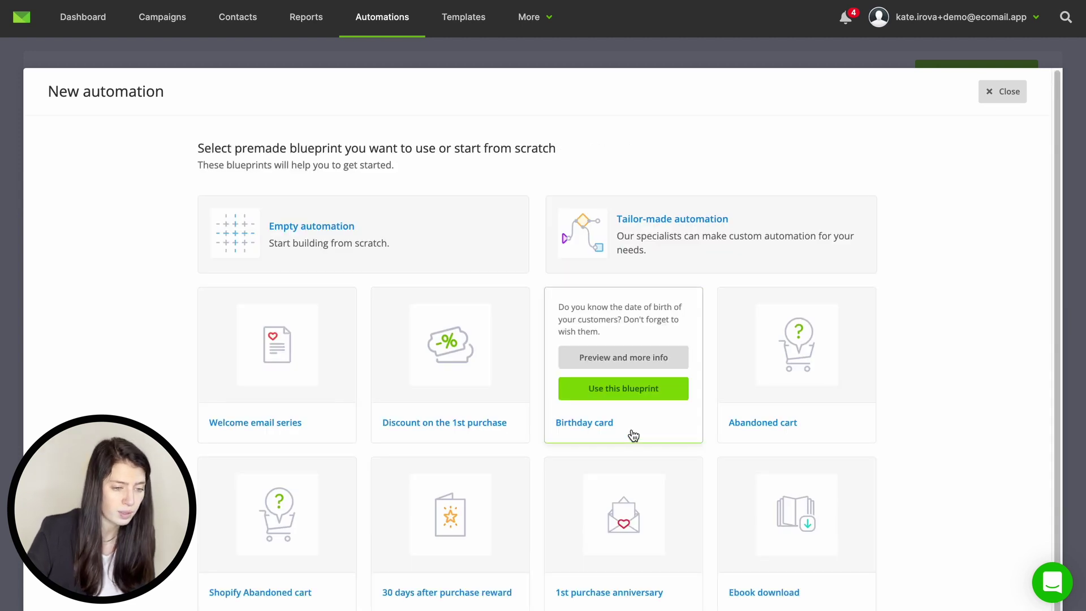
pyautogui.click(315, 396)
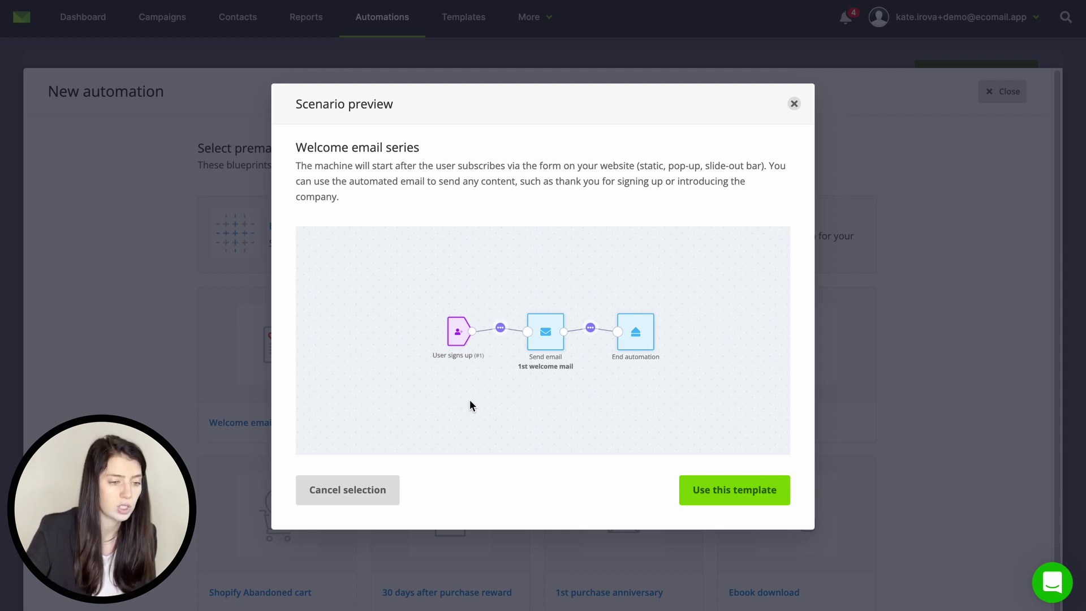
pyautogui.click(725, 492)
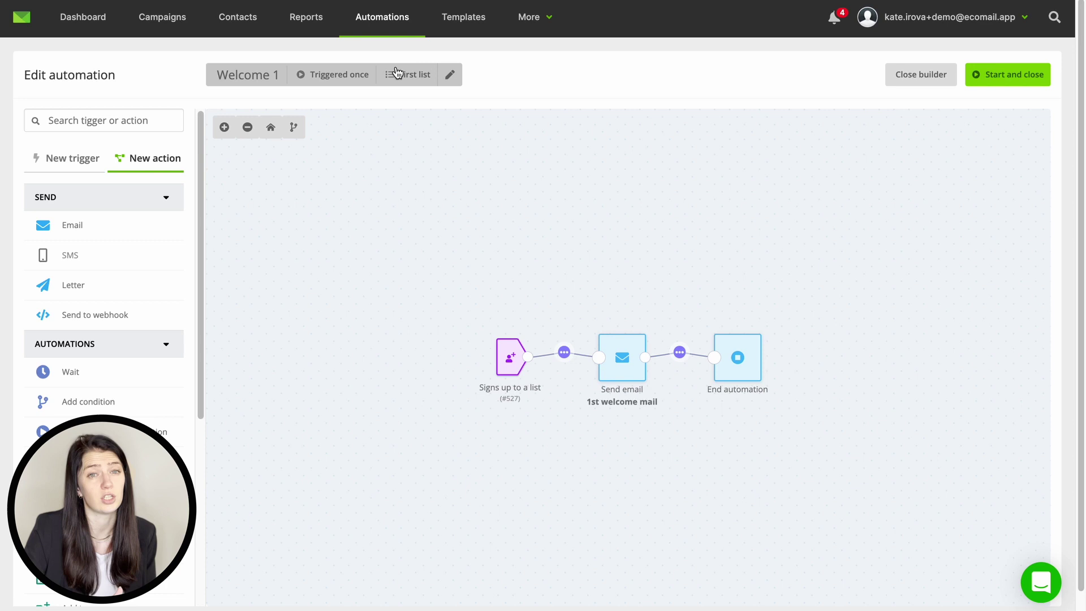
# Step: Add a new email step and chain it between the 1st welcome mail and End automation
pyautogui.click(449, 74)
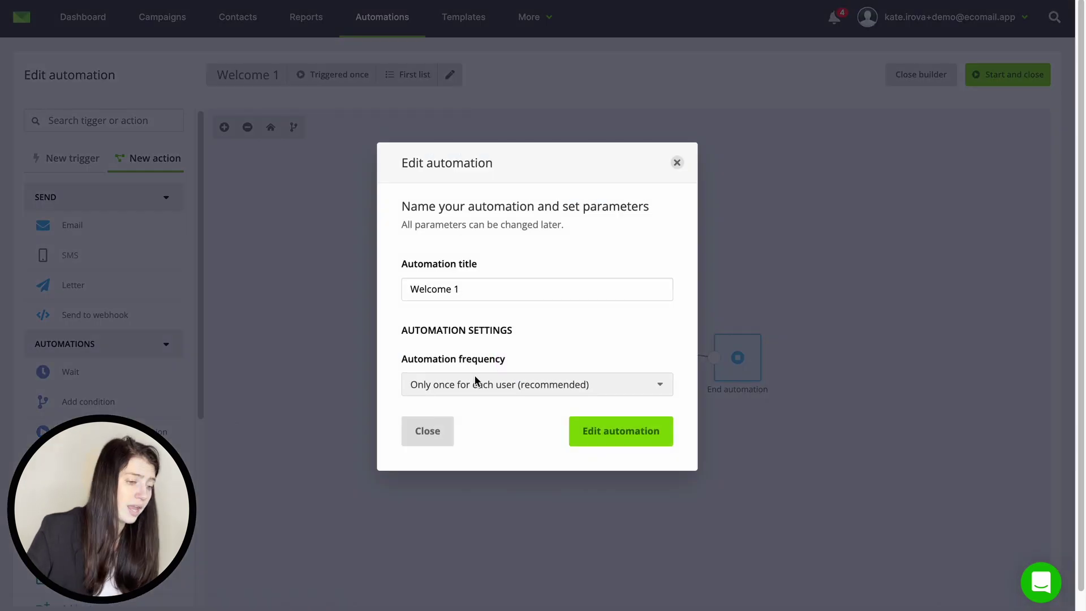
pyautogui.click(421, 431)
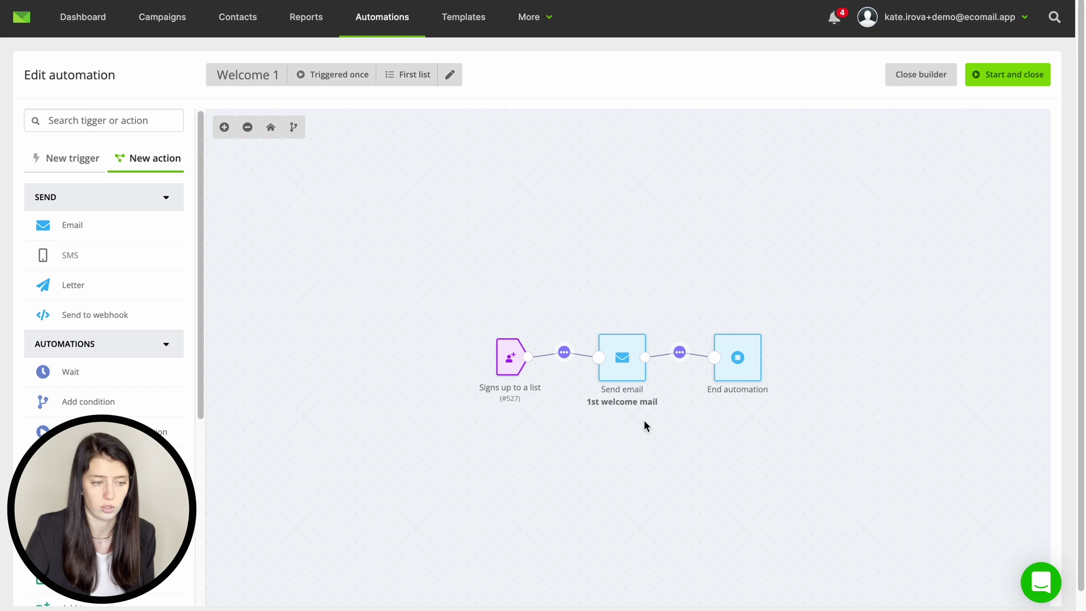
pyautogui.moveTo(89, 222); pyautogui.dragTo(741, 290)
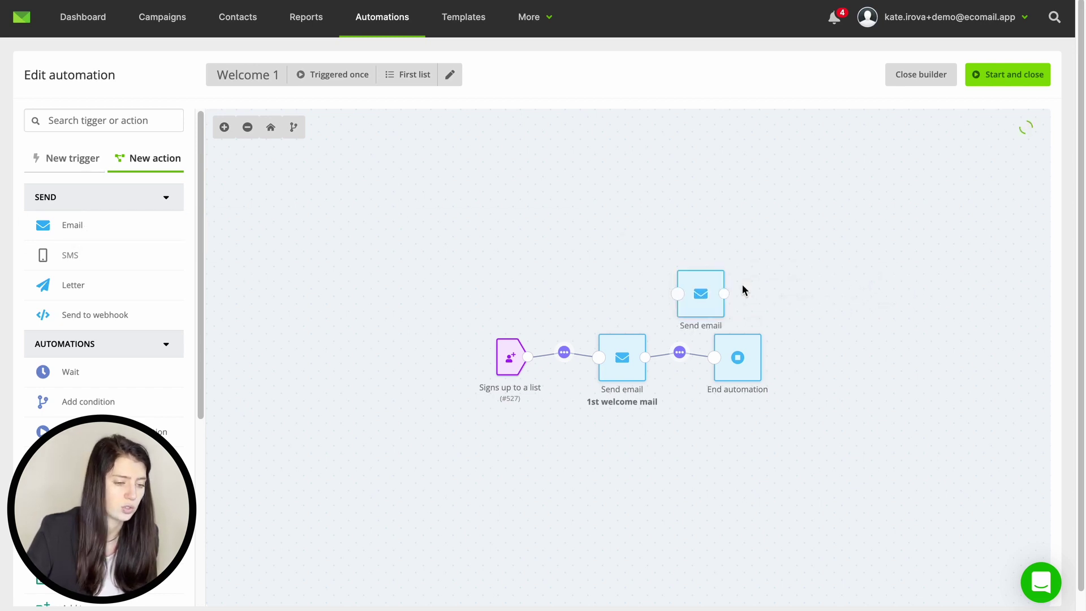
pyautogui.click(681, 355)
pyautogui.moveTo(735, 359); pyautogui.dragTo(810, 356)
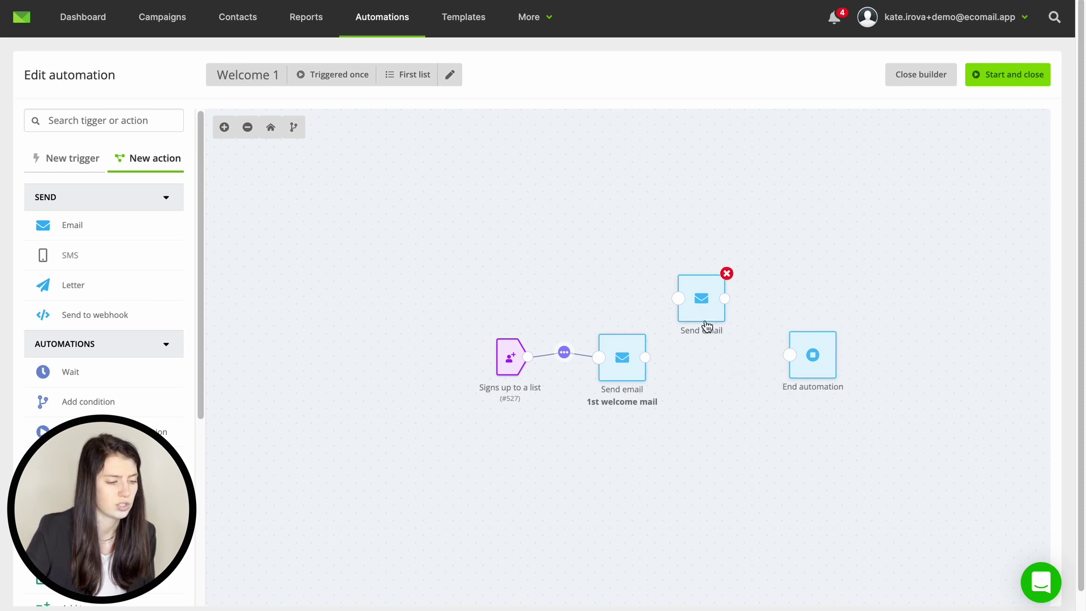
pyautogui.moveTo(684, 308)
pyautogui.mouseDown()
pyautogui.moveTo(695, 374)
pyautogui.moveTo(688, 359)
pyautogui.moveTo(806, 358)
pyautogui.mouseUp()
# Step: Open the new email step, pick the Name123 template, review subject and sender fields, then cancel
pyautogui.click(711, 373)
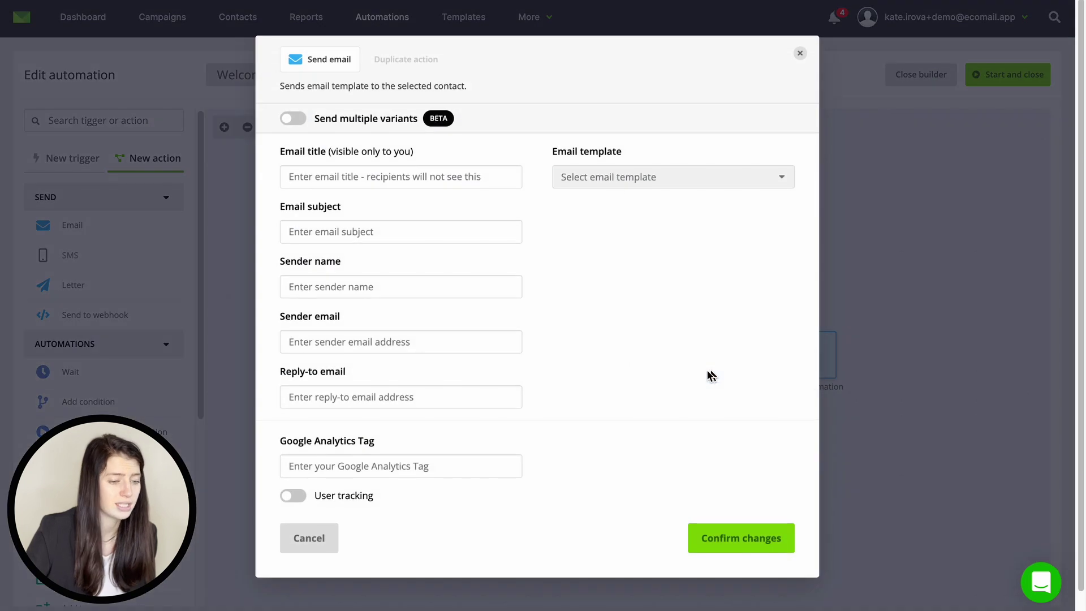
pyautogui.click(623, 179)
pyautogui.click(615, 223)
pyautogui.click(417, 195)
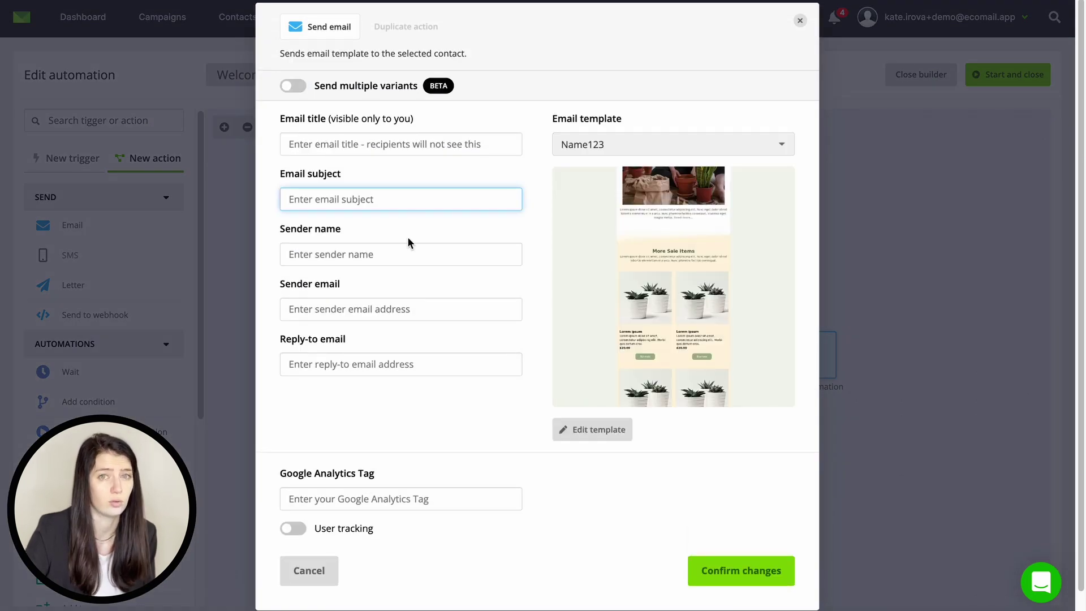
pyautogui.click(406, 267)
pyautogui.click(389, 323)
pyautogui.click(310, 571)
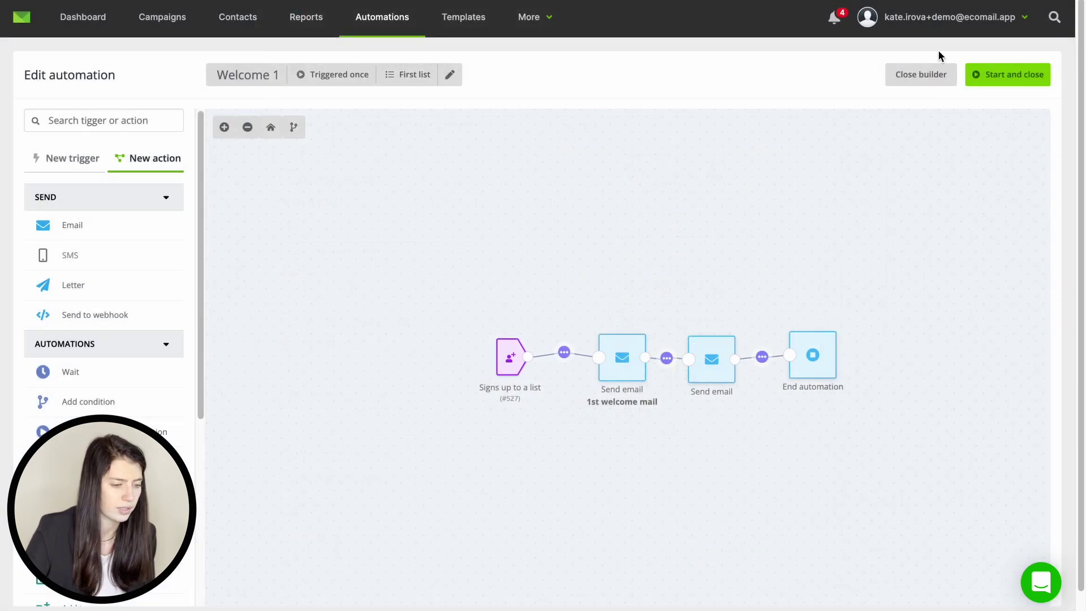
# Step: Start a Welcome 1 test run with a saved test address on the 'Signs up to a list' trigger
pyautogui.click(926, 80)
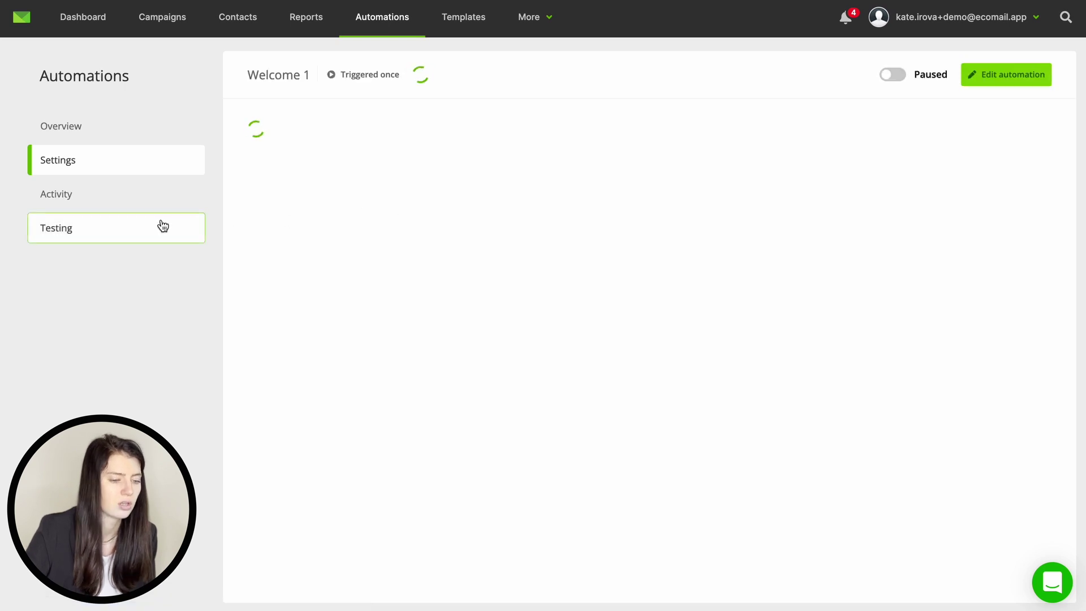
pyautogui.click(163, 226)
pyautogui.click(657, 166)
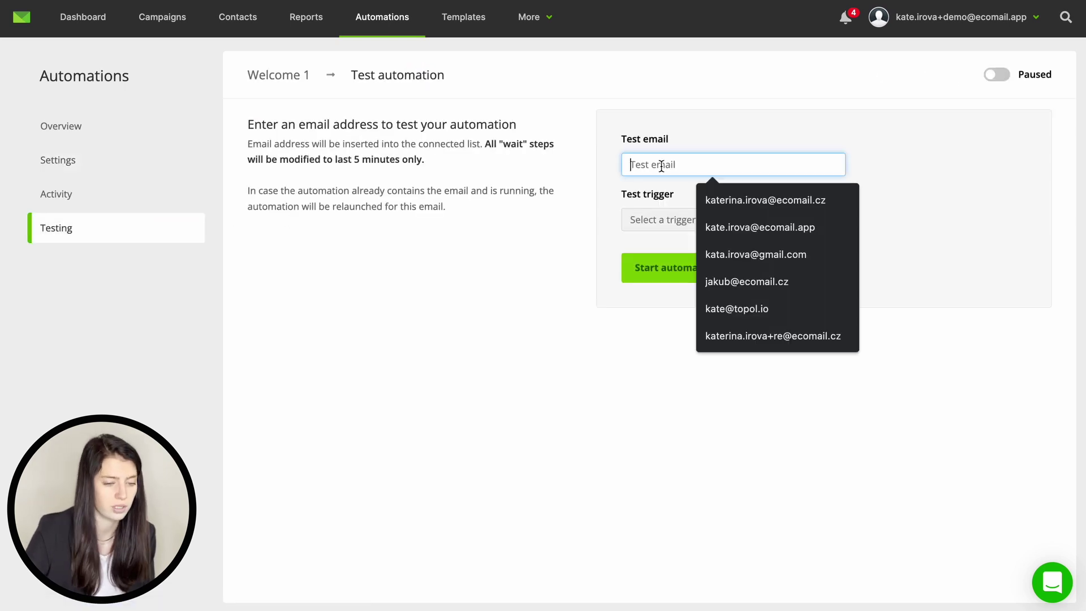
pyautogui.click(754, 201)
pyautogui.click(710, 222)
pyautogui.click(705, 242)
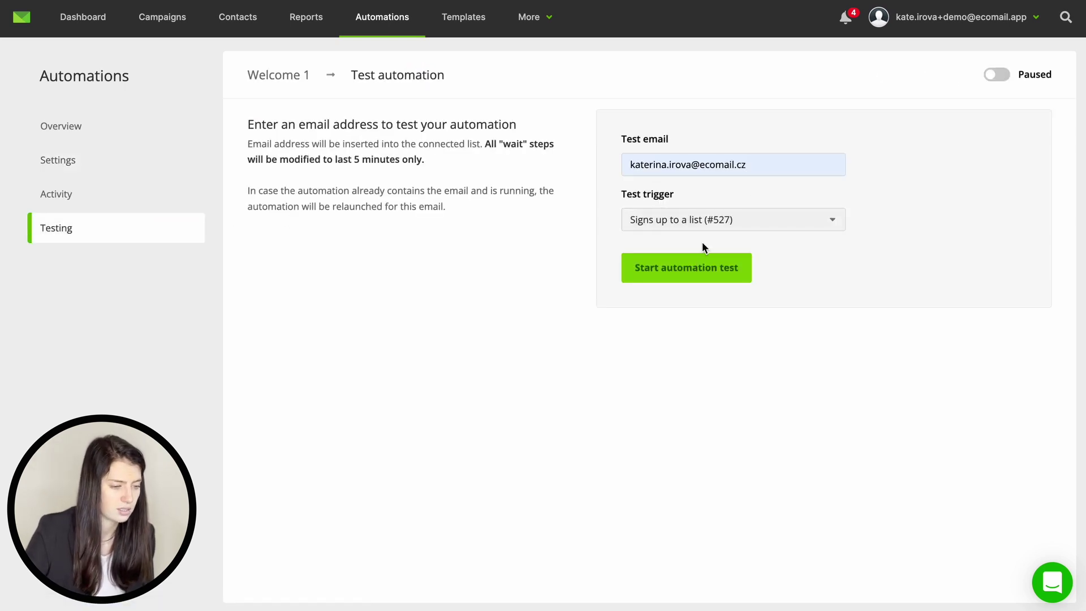
pyautogui.click(695, 275)
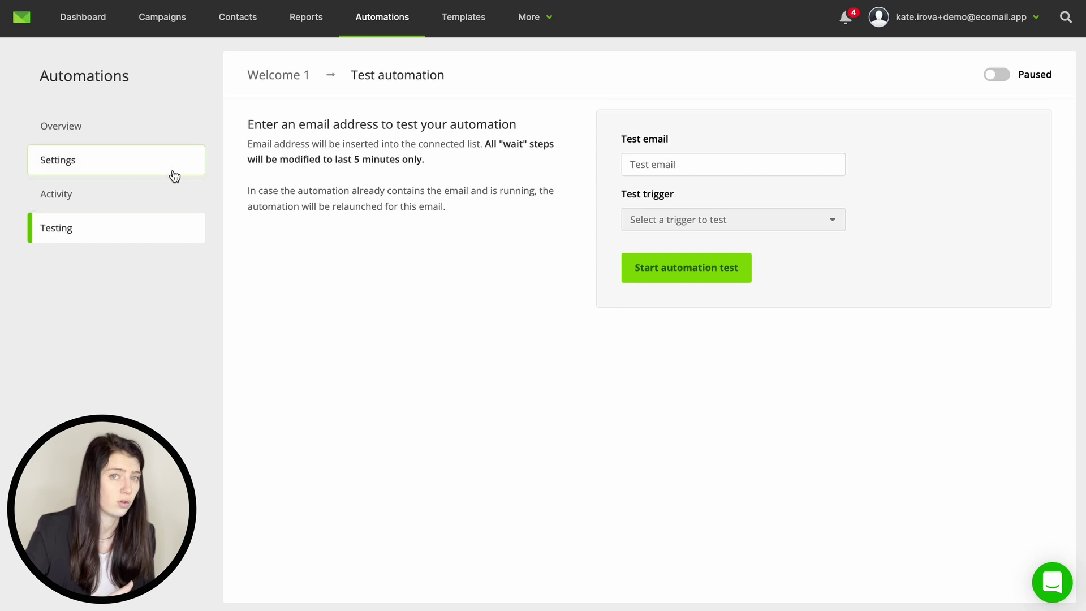
# Step: Show the flow diagram, start the Welcome 1 automation, then pause it again
pyautogui.click(171, 170)
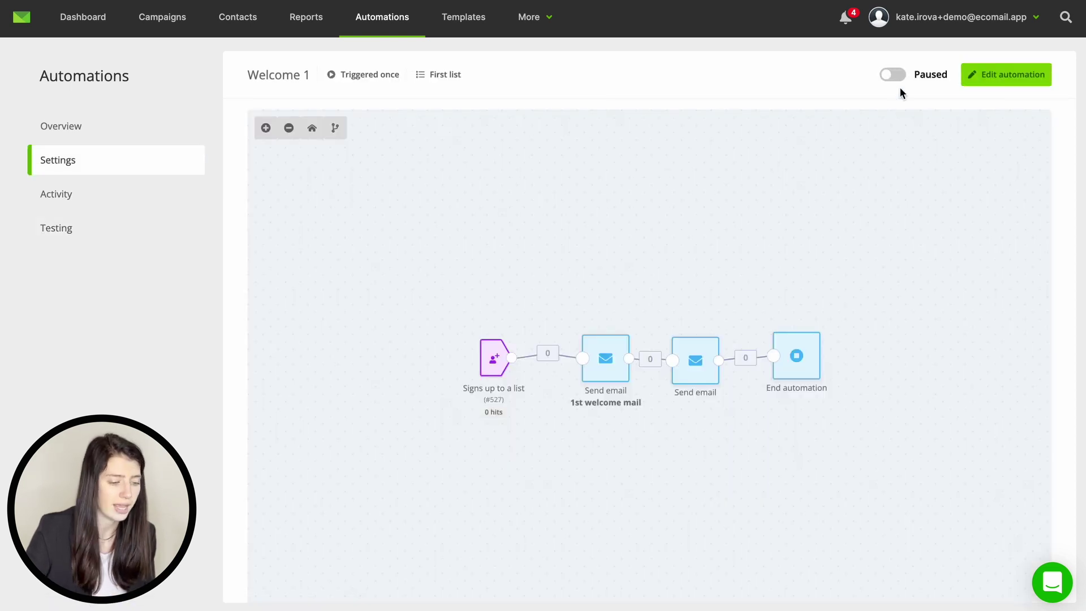
pyautogui.click(893, 76)
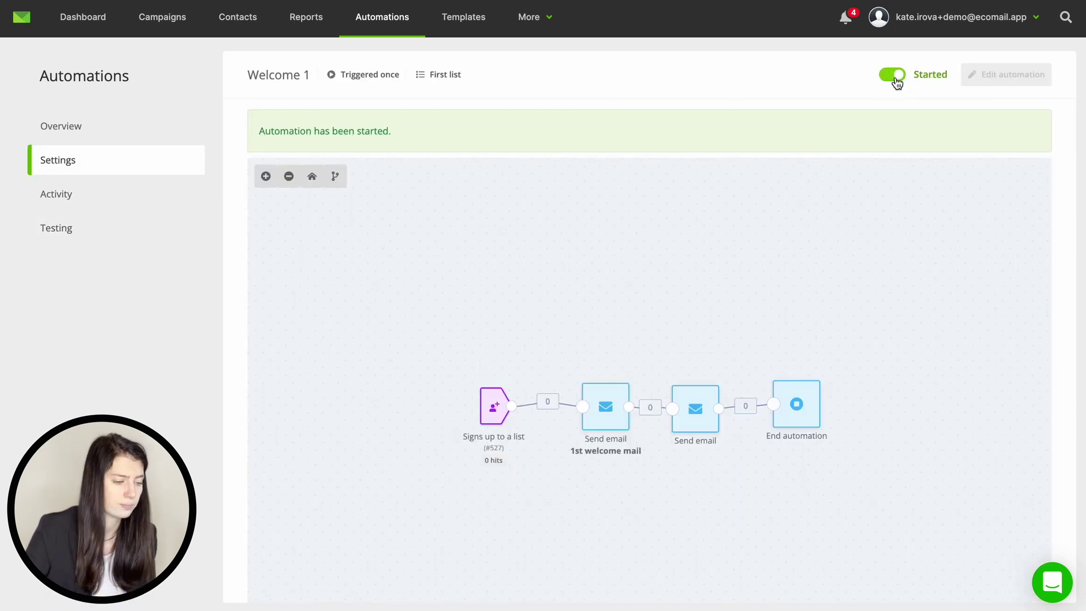
pyautogui.click(894, 76)
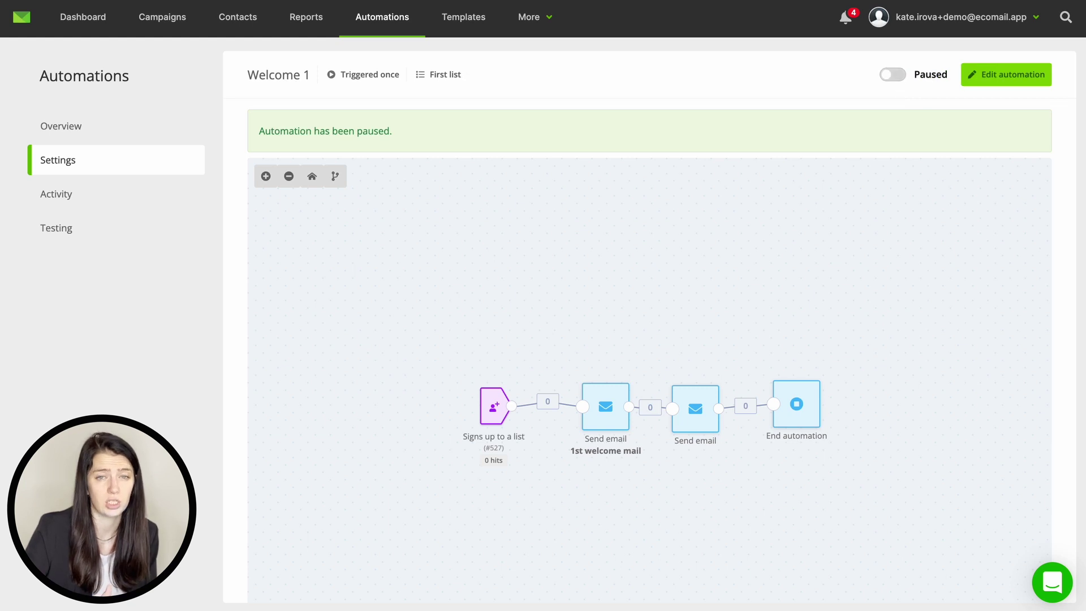
# Step: Create automation 'Abandoned cart1' on First list from the Abandoned cart blueprint
pyautogui.click(394, 27)
pyautogui.click(954, 81)
pyautogui.click(546, 226)
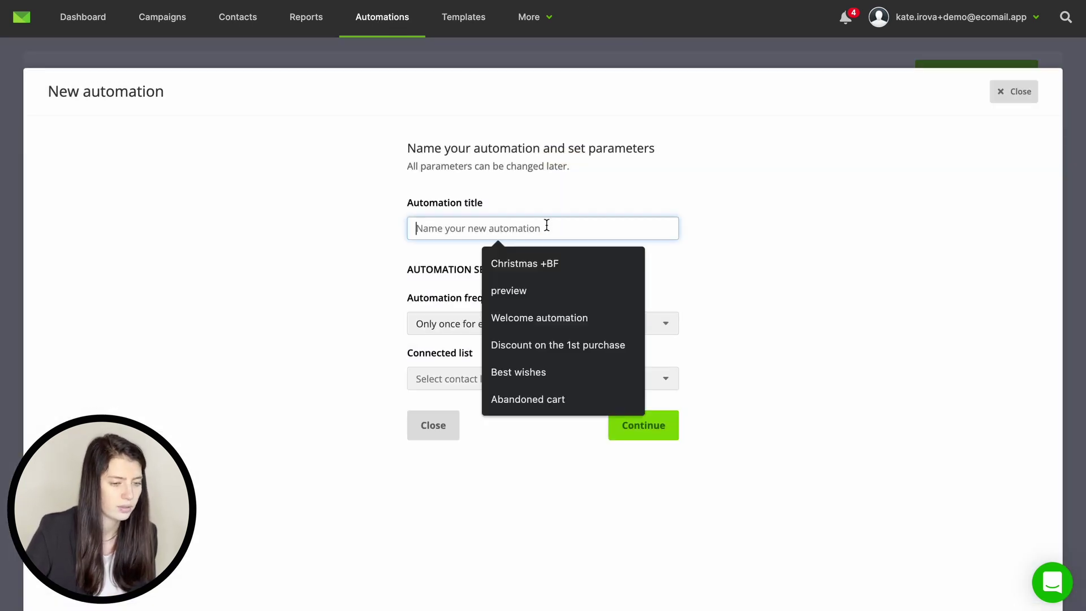
pyautogui.write('Aba')
pyautogui.click(541, 259)
pyautogui.write('1')
pyautogui.click(499, 379)
pyautogui.click(497, 402)
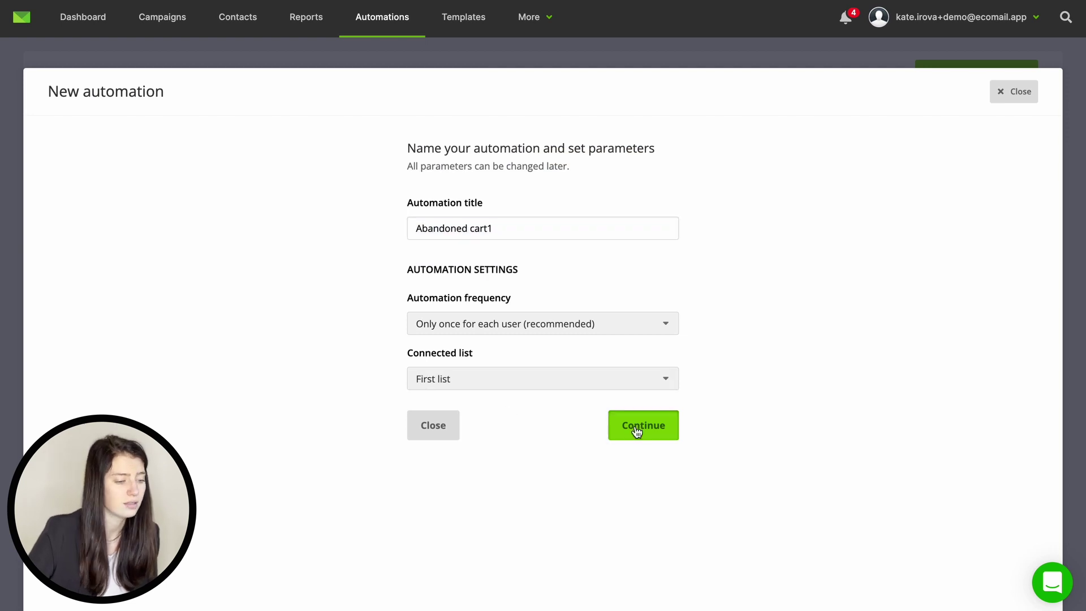
pyautogui.click(637, 430)
pyautogui.click(755, 343)
pyautogui.click(724, 481)
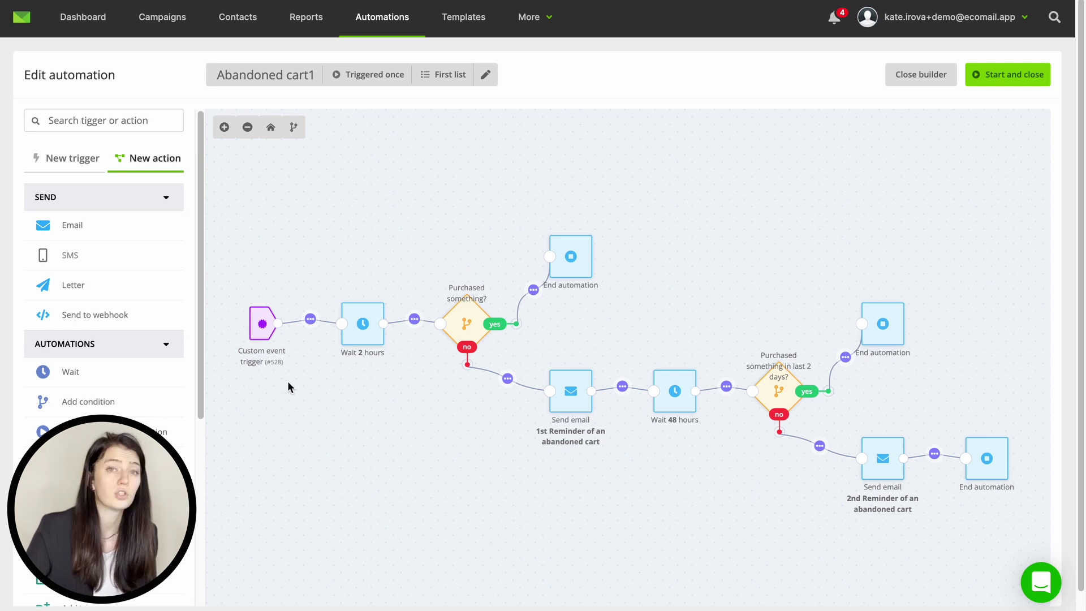
# Step: Set the Purchased something? condition's store to shoptet and confirm the changes
pyautogui.click(466, 325)
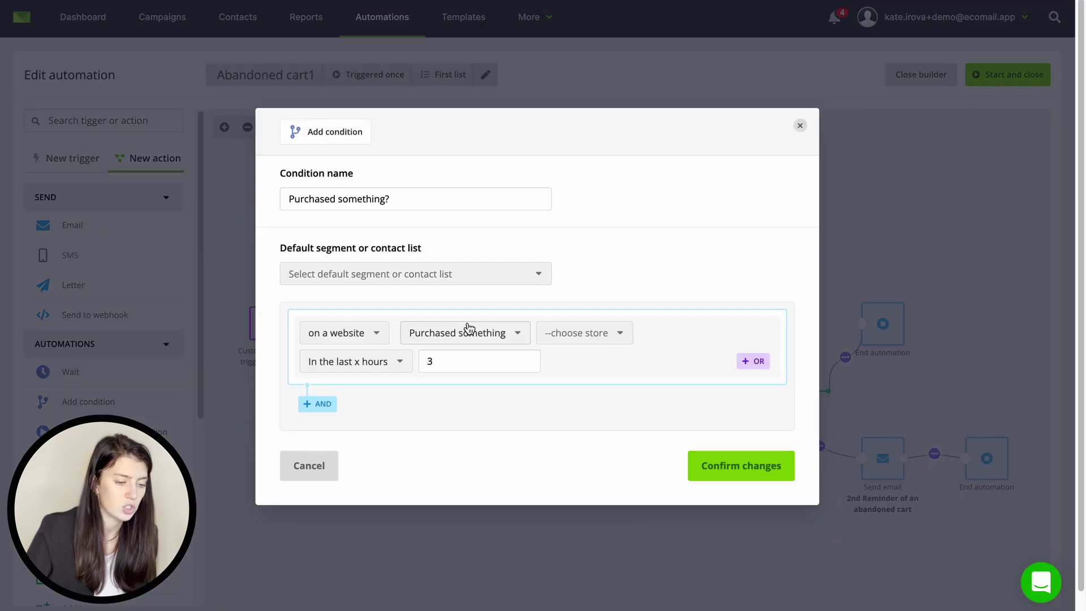
pyautogui.click(560, 334)
pyautogui.click(561, 357)
pyautogui.click(710, 466)
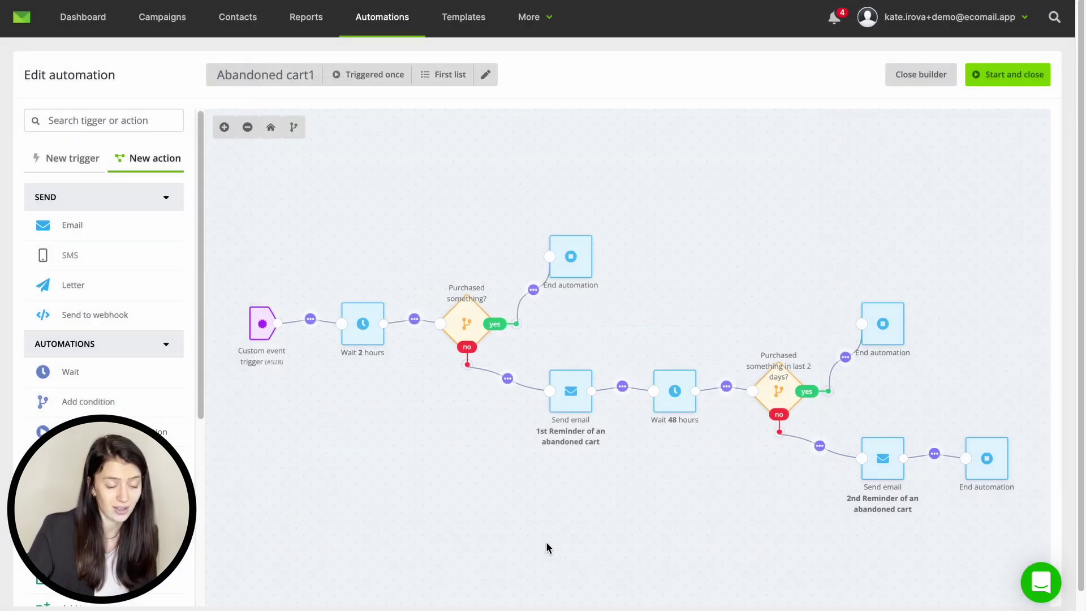
pyautogui.moveTo(574, 411)
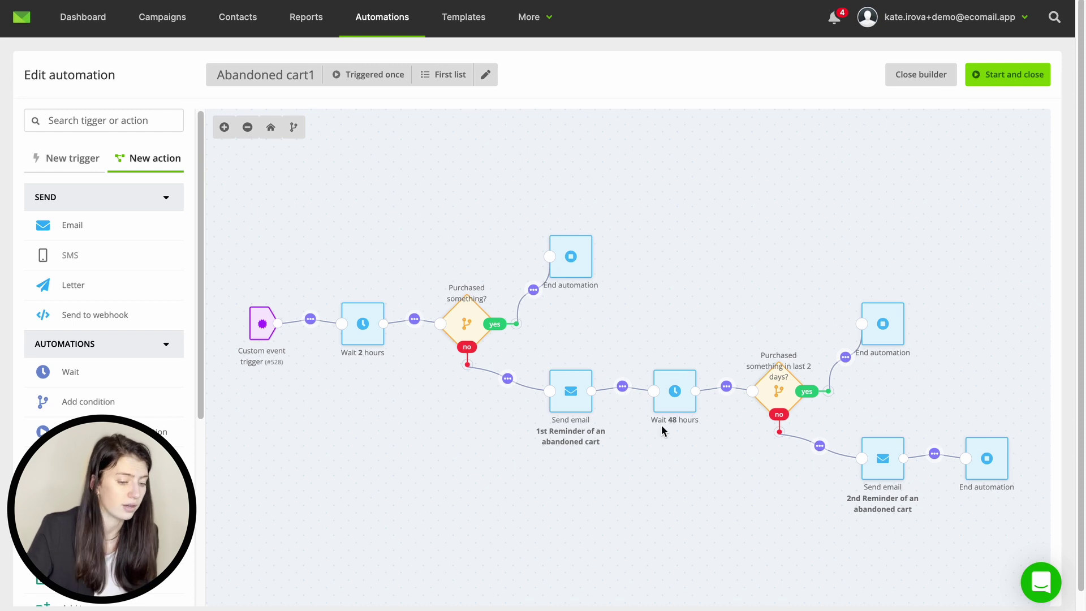
pyautogui.moveTo(772, 405)
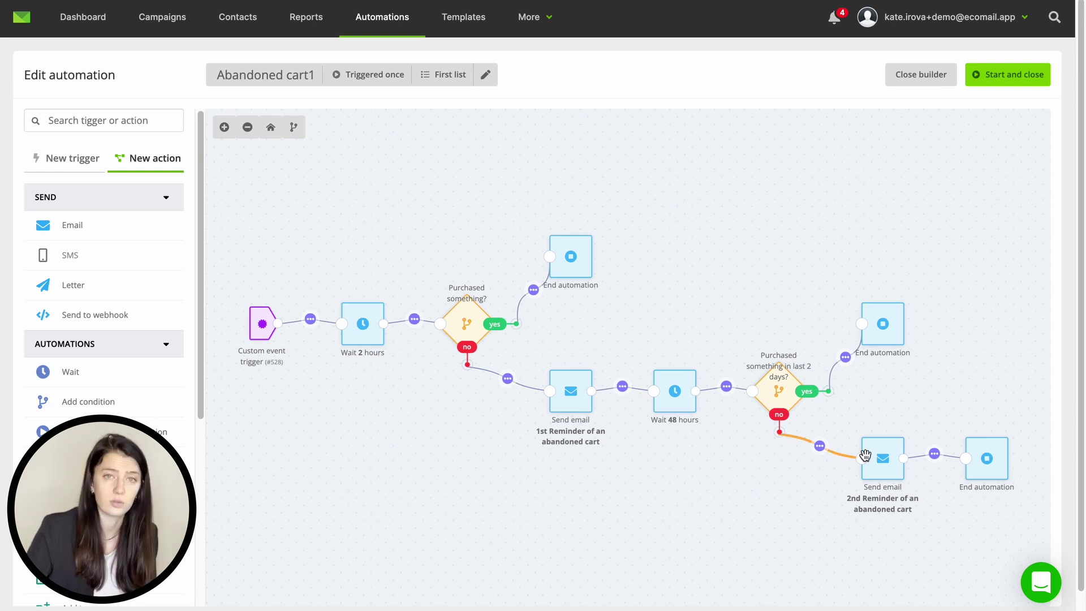
pyautogui.moveTo(1009, 461)
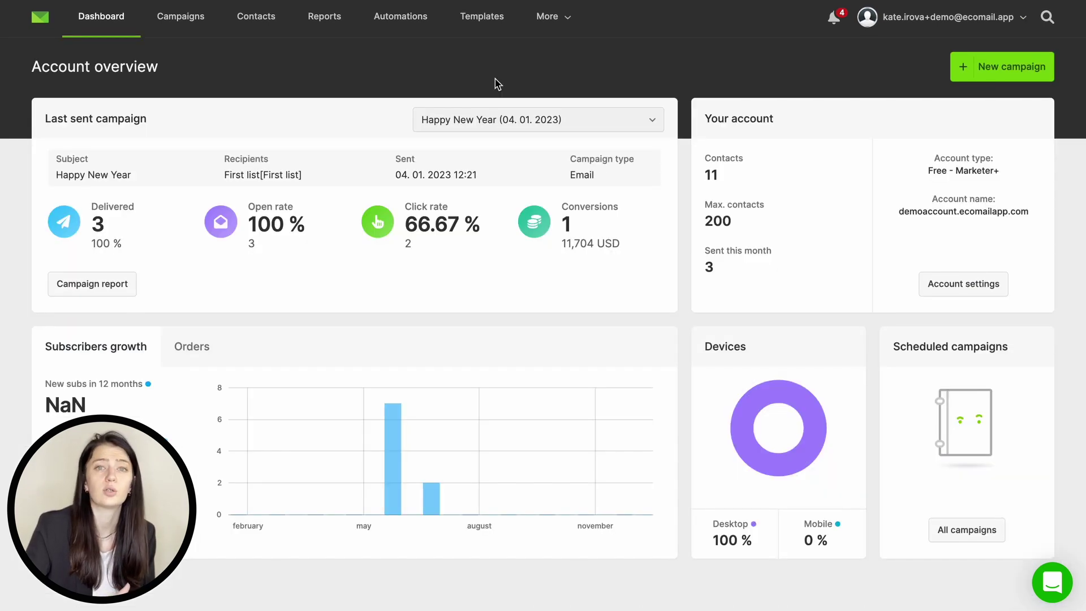
# Step: Visit the Discount Coupons page under More and cancel a coupon import
pyautogui.click(555, 21)
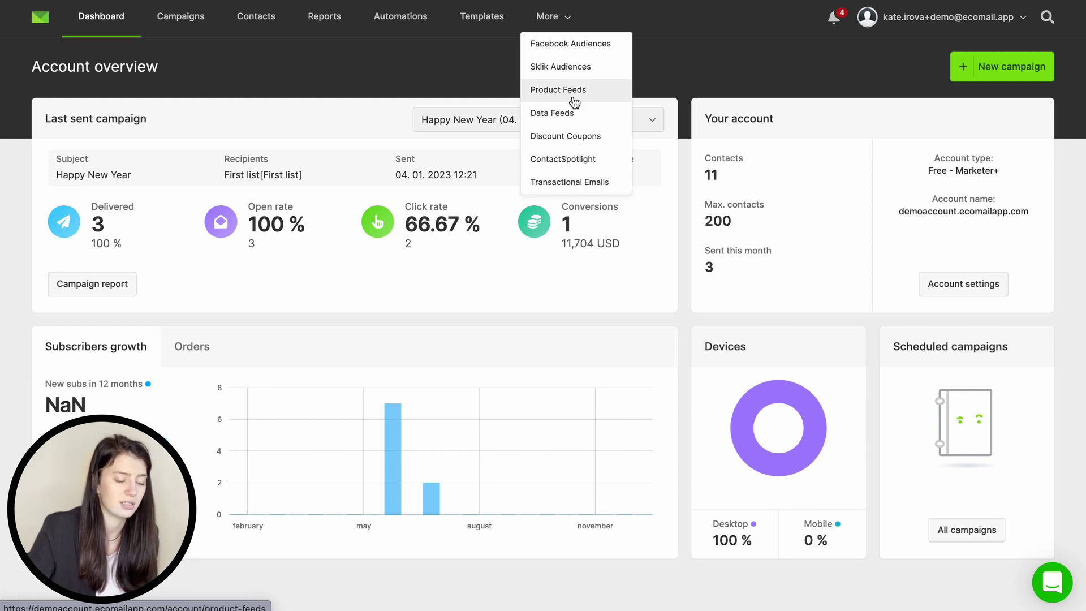
pyautogui.click(572, 136)
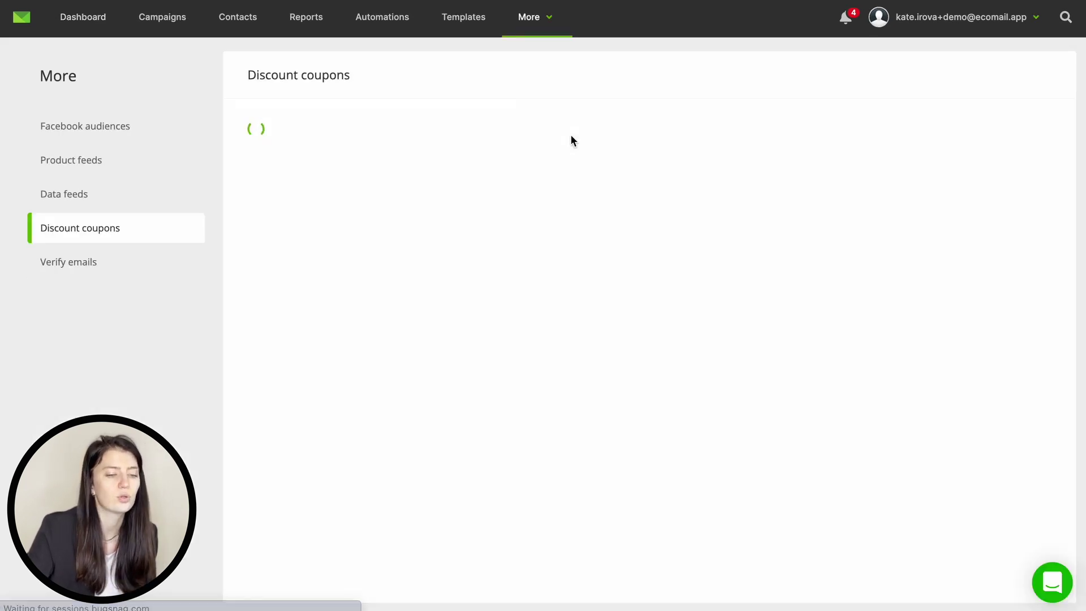
pyautogui.click(383, 249)
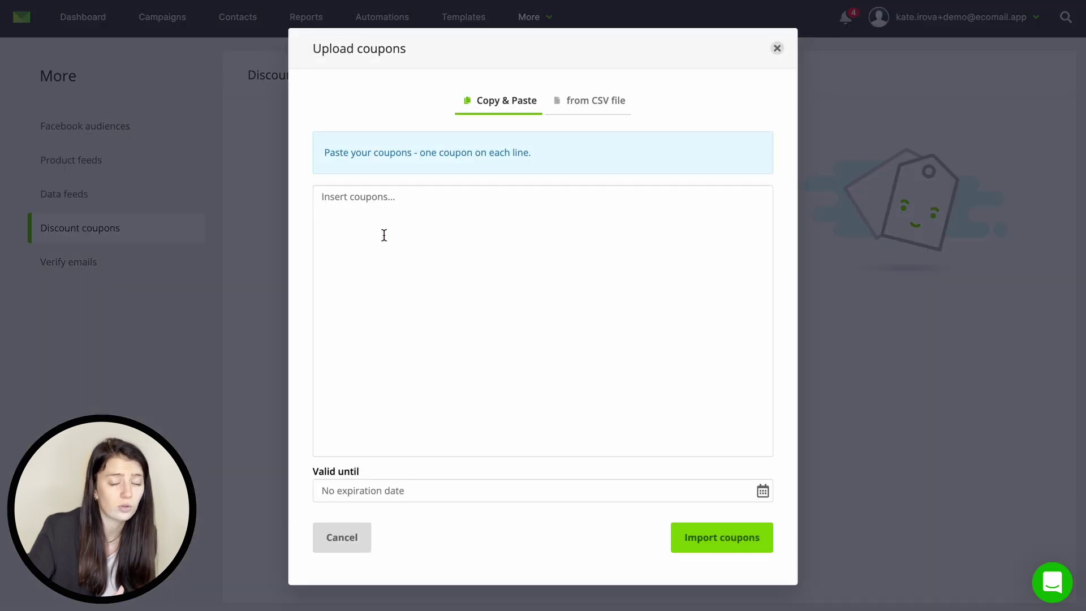
pyautogui.click(342, 538)
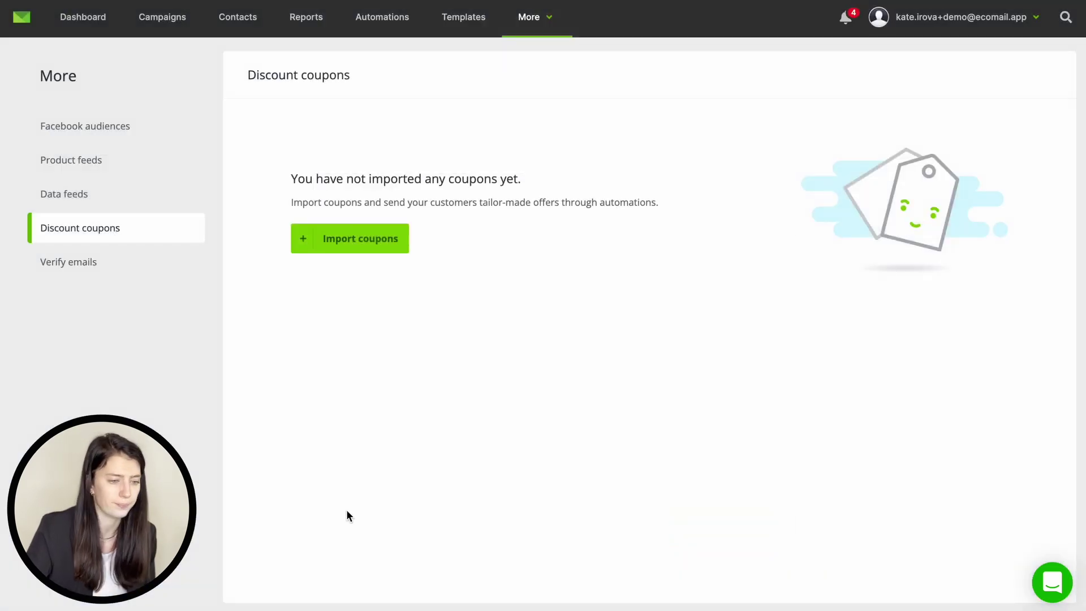
# Step: Open email verification and check the contact database, then open account options and the support chat
pyautogui.click(138, 253)
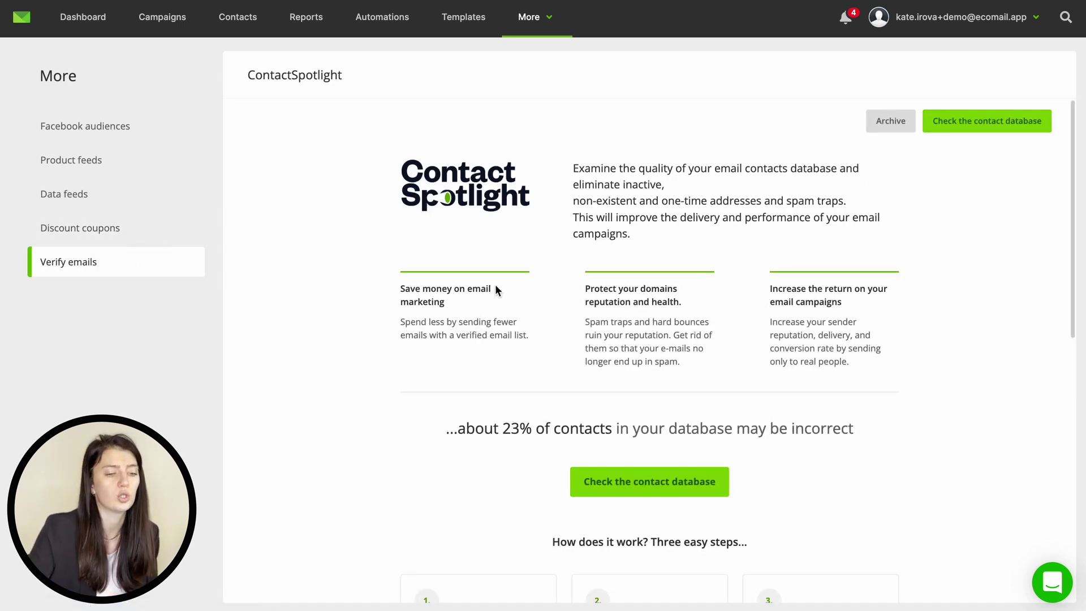
pyautogui.click(613, 481)
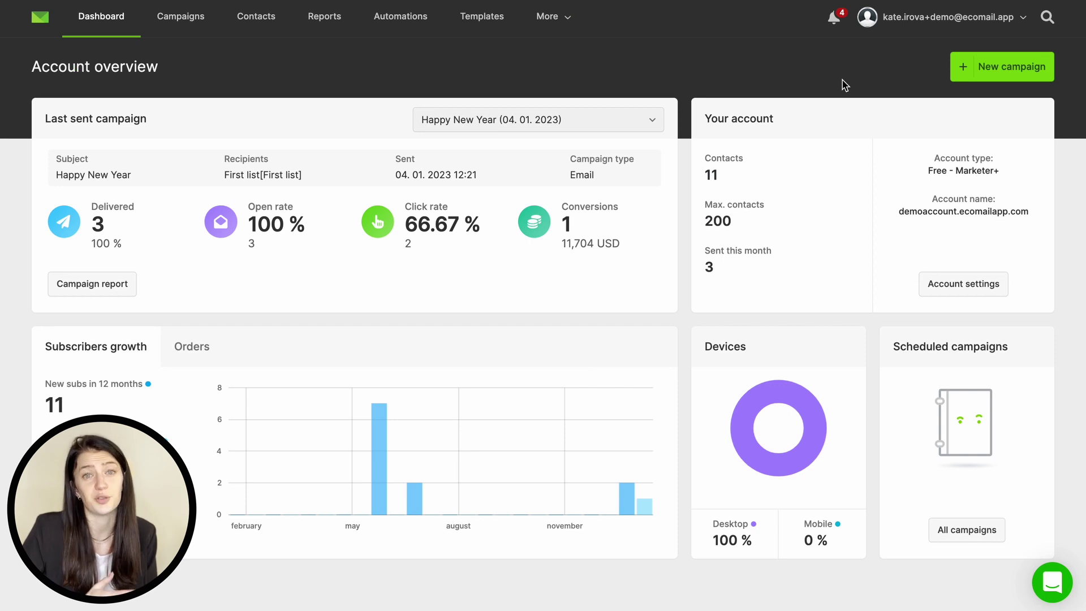
pyautogui.click(916, 26)
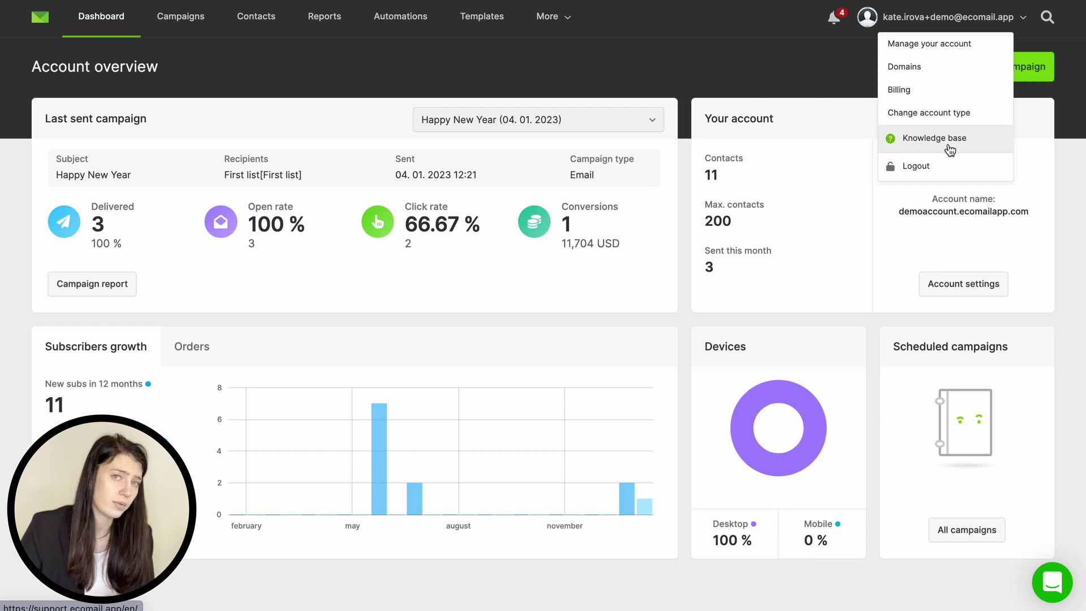
pyautogui.click(1047, 584)
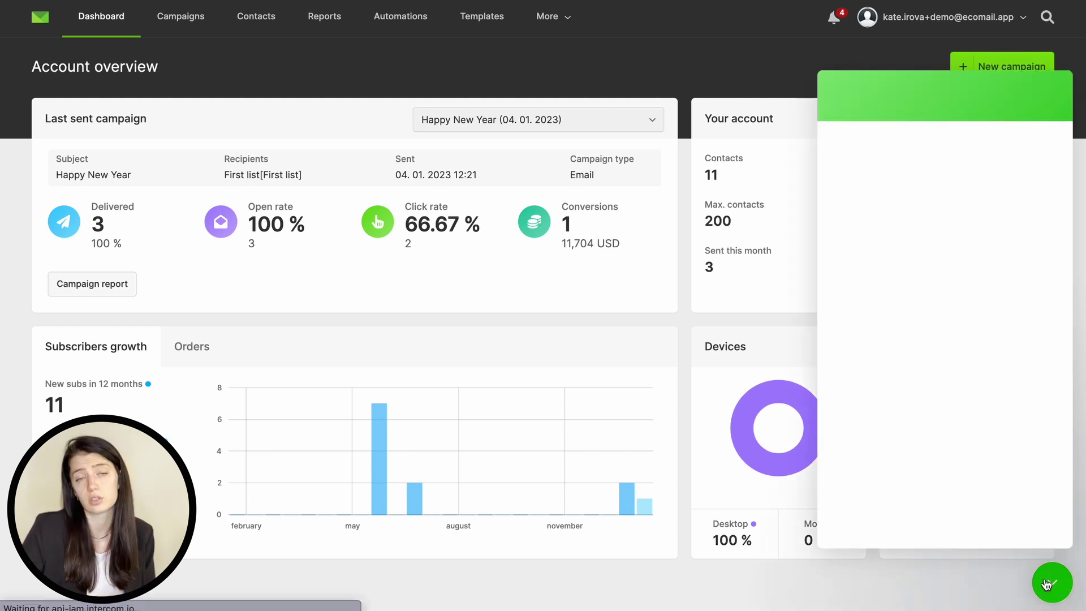